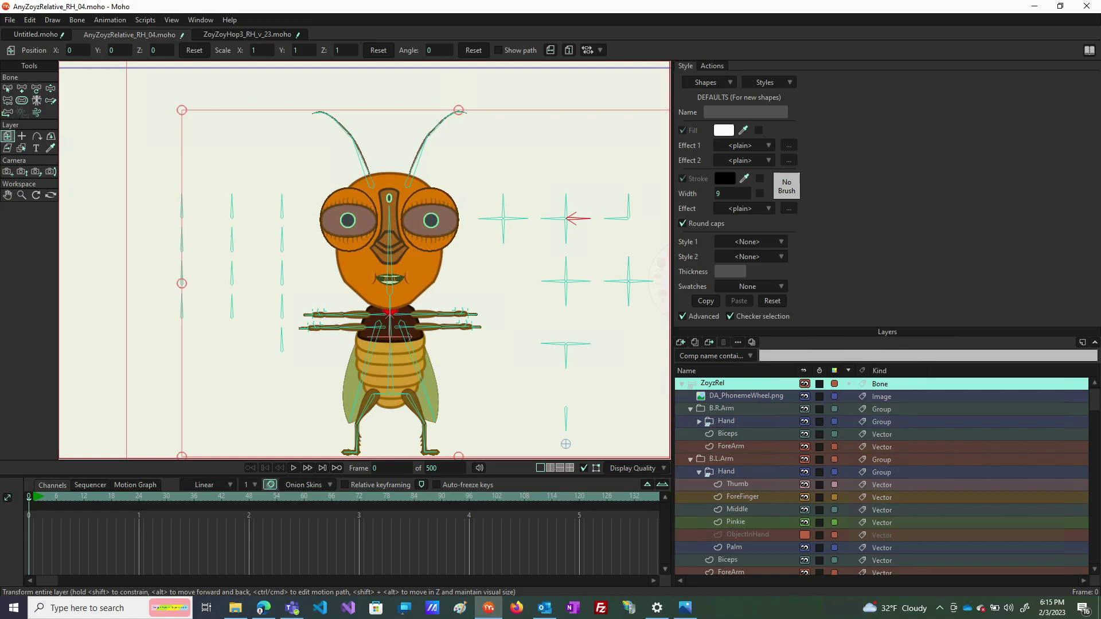
# - Zoom the canvas around the grasshopper rig and switch to the Manipulate Bones tool
pyautogui.scroll(-2, 531, 160)
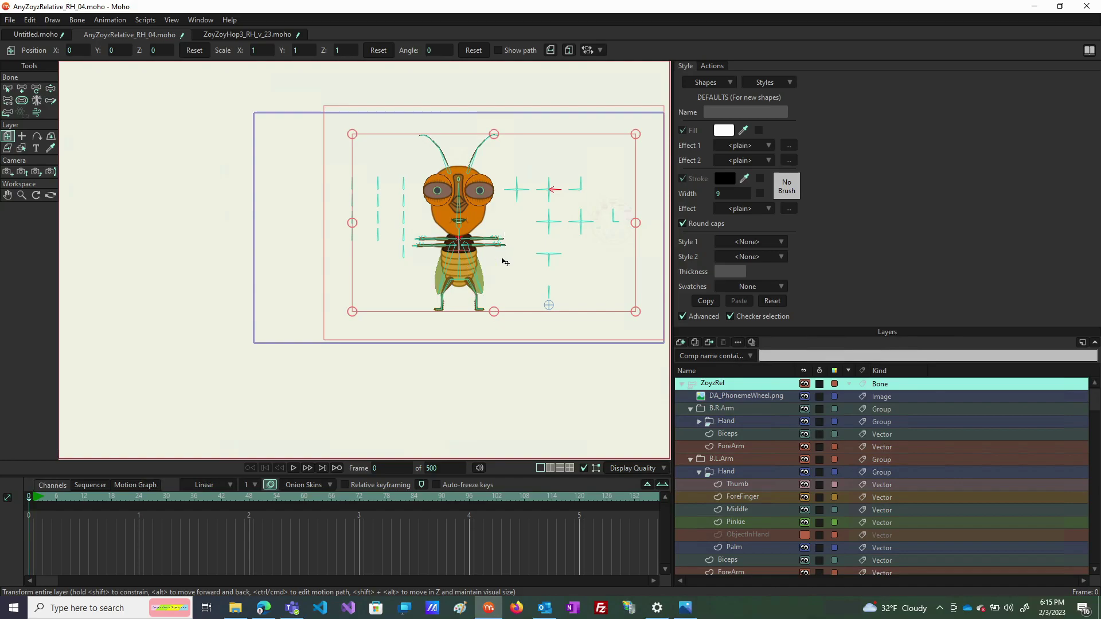
pyautogui.scroll(2, 554, 156)
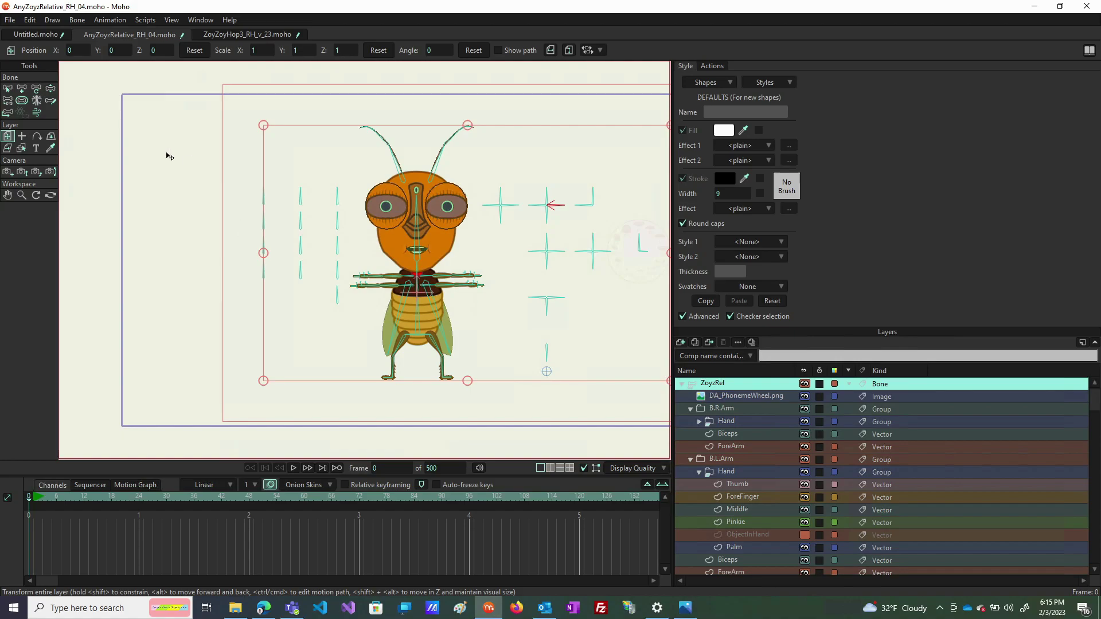
pyautogui.click(51, 89)
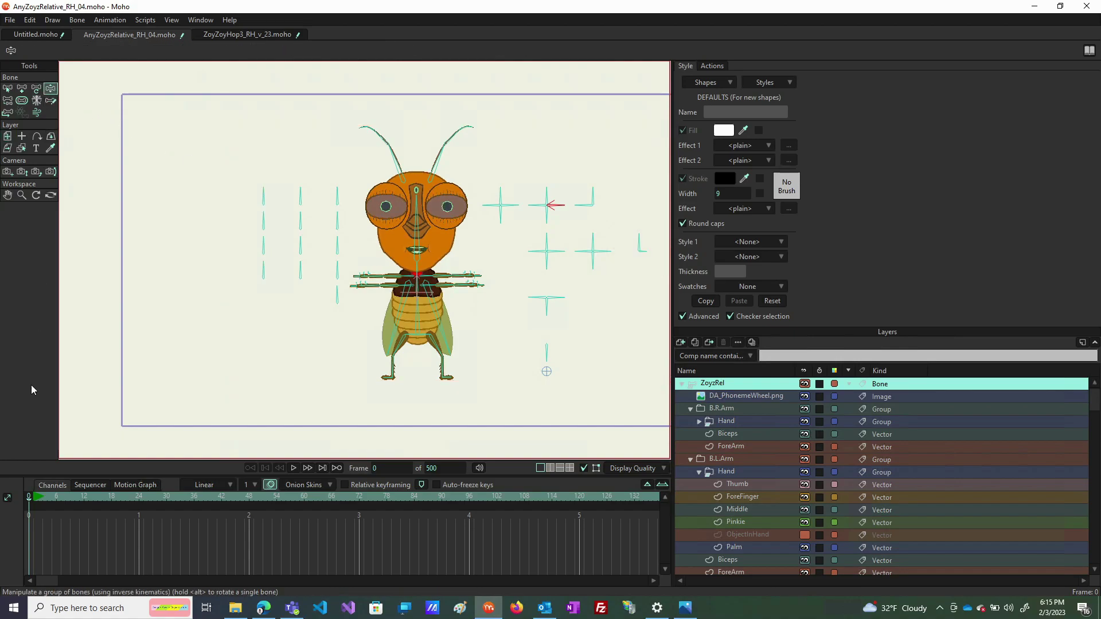
# - At frame 1, key morph levers for a larger head, reshaped mouth and bent antennae, then duplicate the layer
pyautogui.click(34, 497)
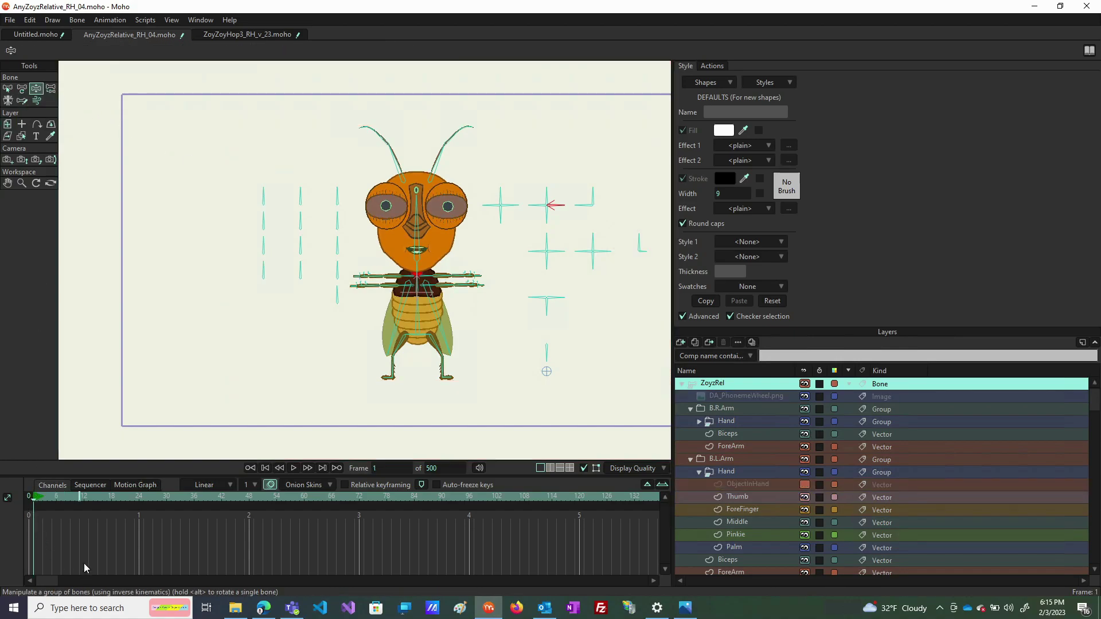
pyautogui.moveTo(257, 195); pyautogui.dragTo(337, 193)
pyautogui.click(261, 223)
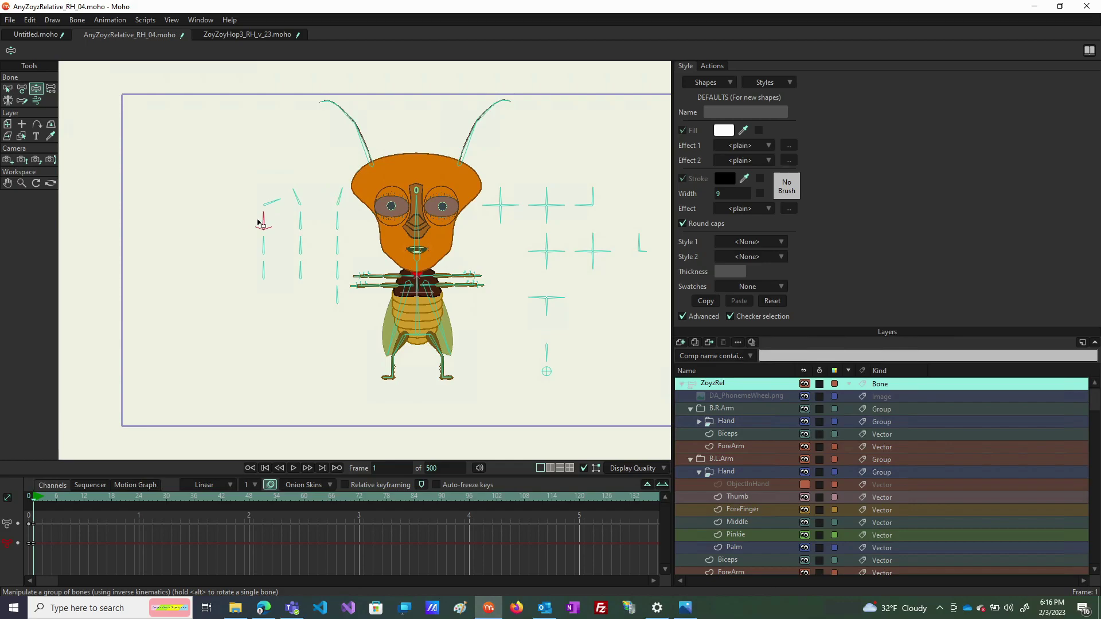
pyautogui.moveTo(307, 217); pyautogui.dragTo(298, 245)
pyautogui.click(339, 218)
pyautogui.click(264, 247)
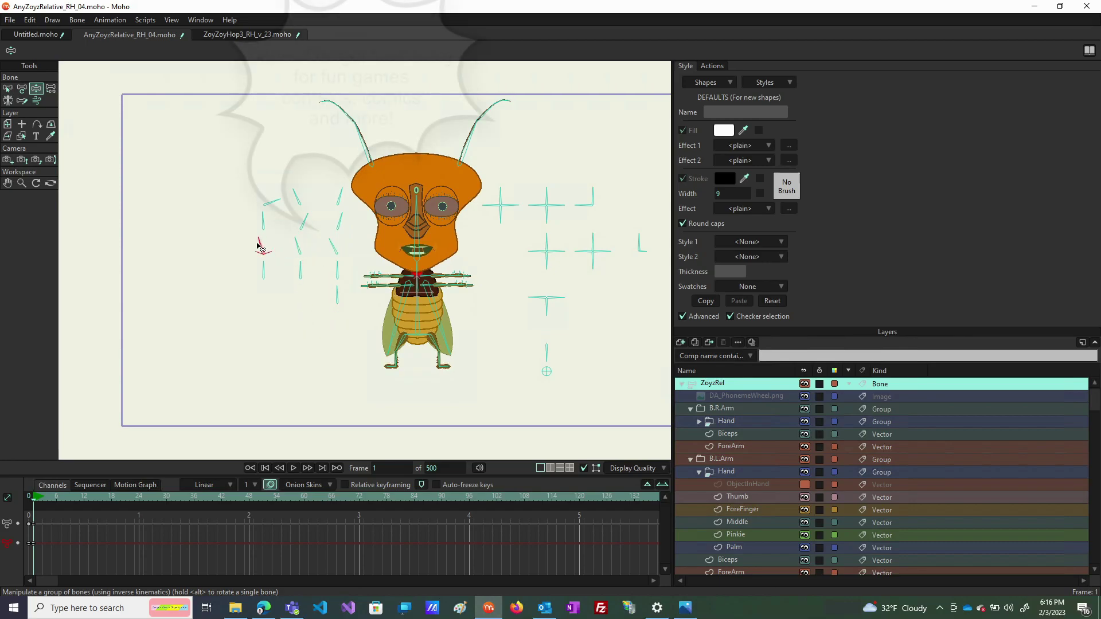
pyautogui.moveTo(263, 246); pyautogui.dragTo(271, 243)
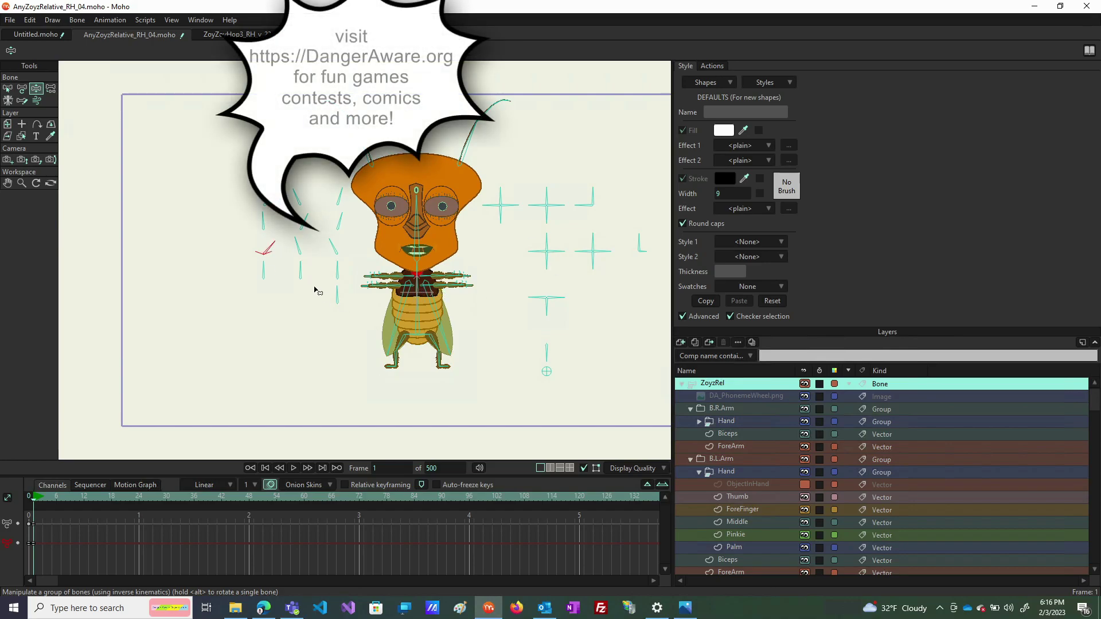
pyautogui.moveTo(338, 194); pyautogui.dragTo(339, 196)
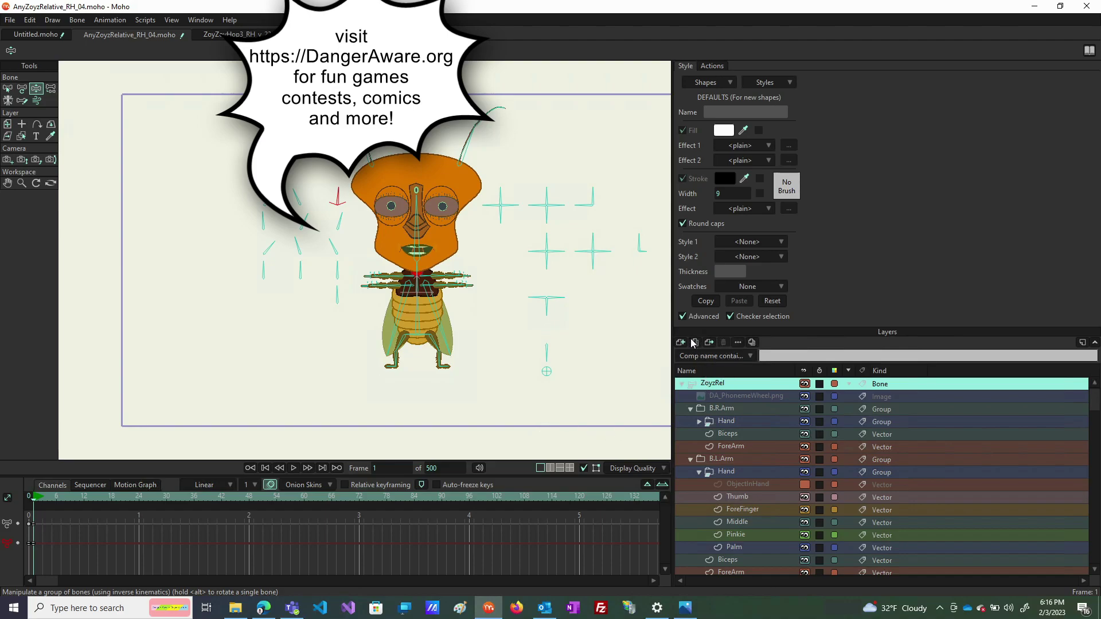
pyautogui.click(693, 342)
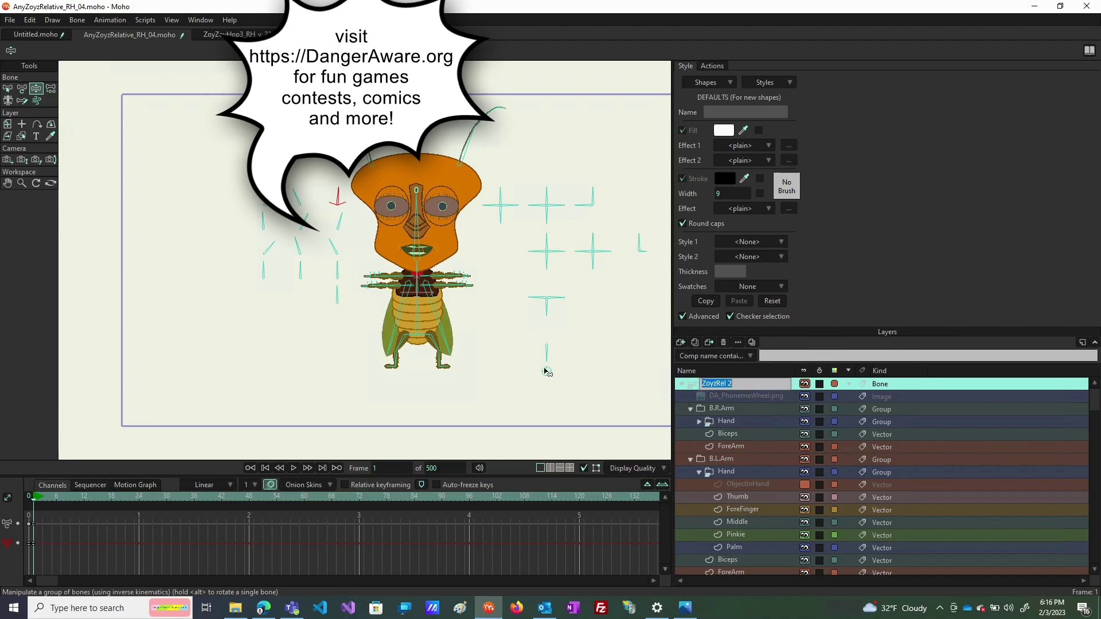
# - Move ZoyzRel 2 left of the original and morph its head and antennae with a lever
pyautogui.click(9, 129)
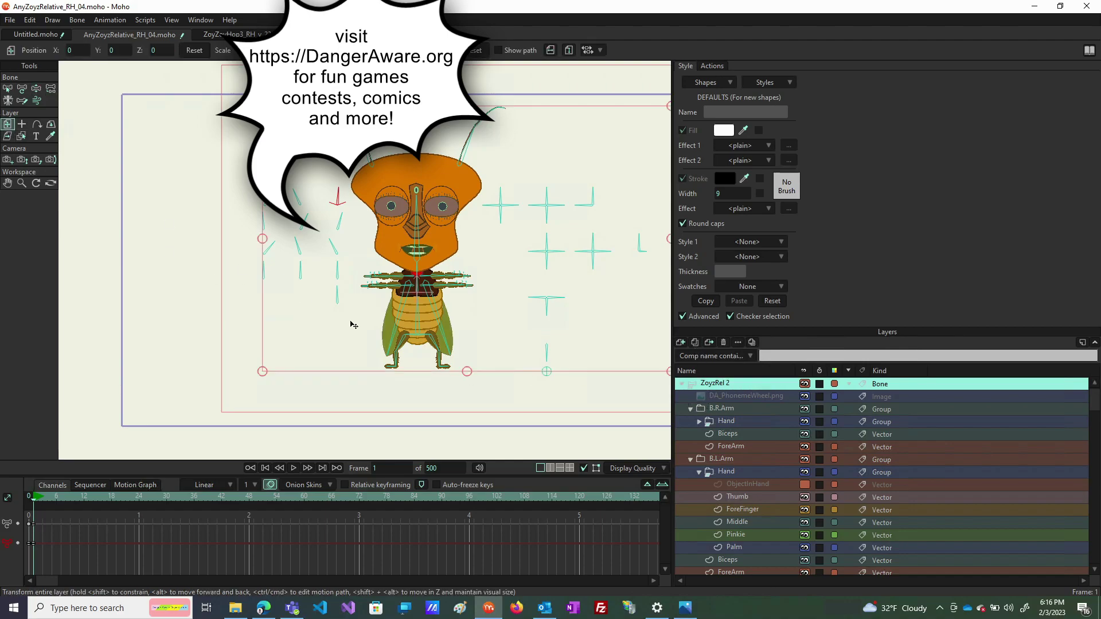
pyautogui.moveTo(370, 324); pyautogui.dragTo(202, 358)
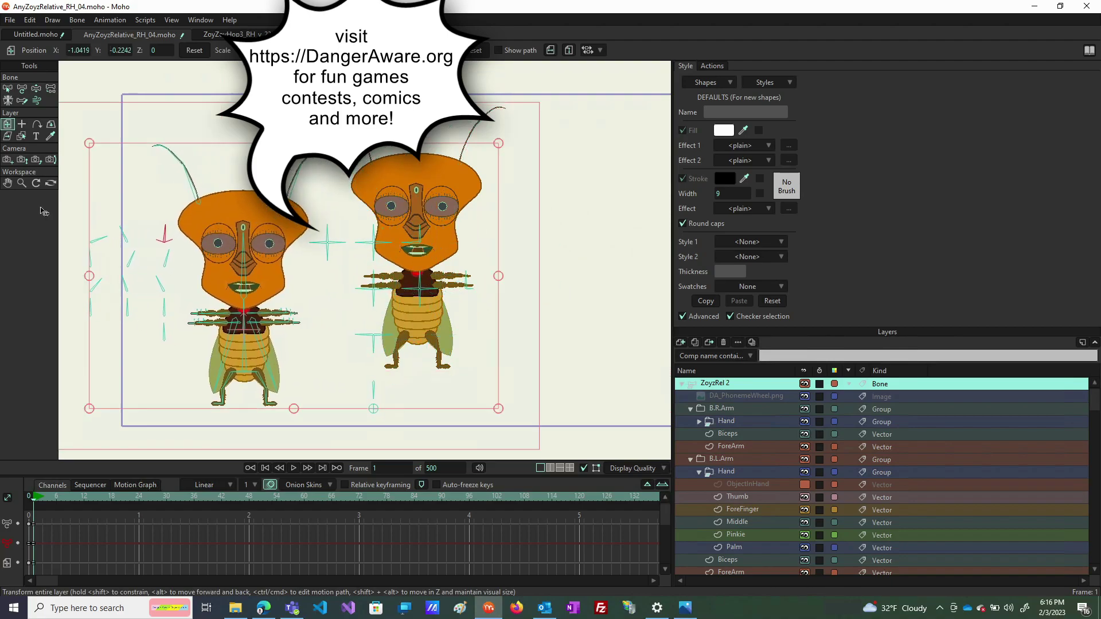
pyautogui.click(35, 89)
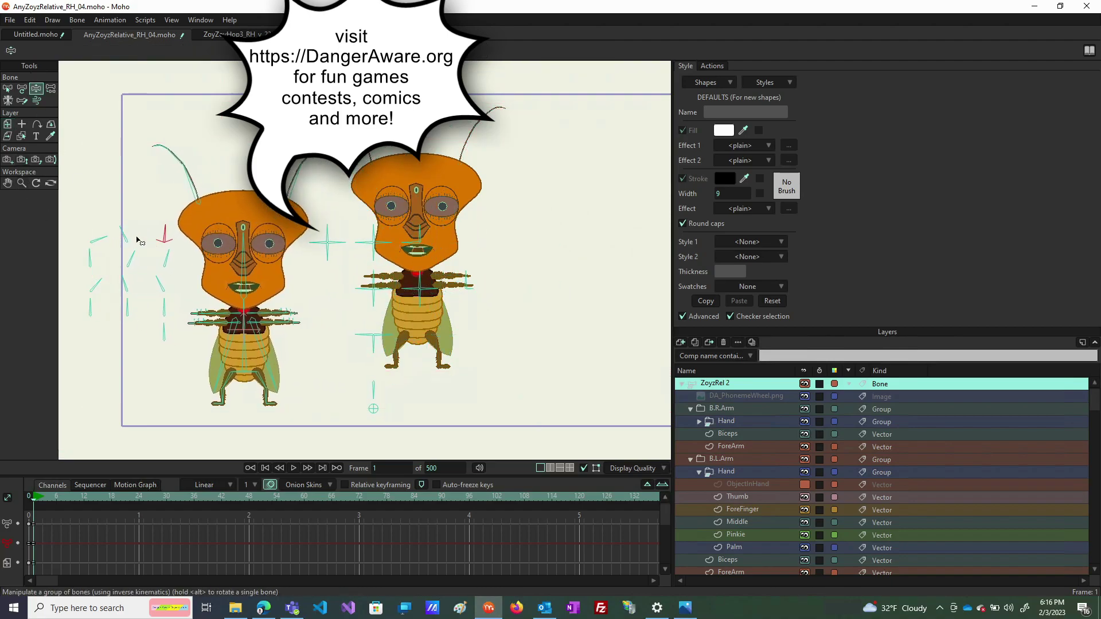
pyautogui.moveTo(162, 233); pyautogui.dragTo(95, 236)
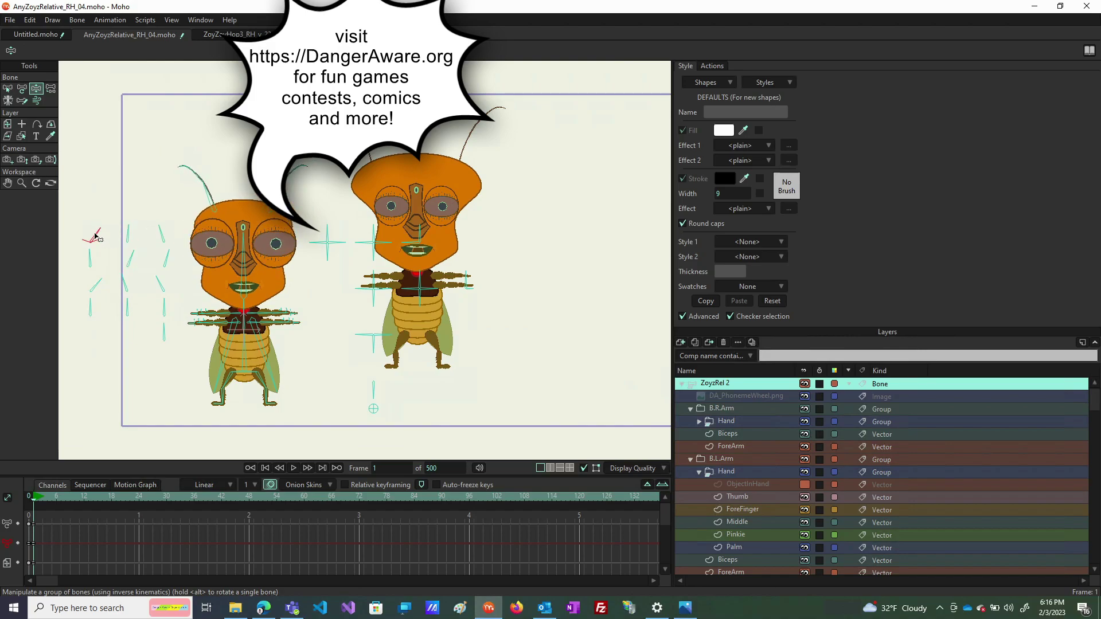
pyautogui.click(758, 86)
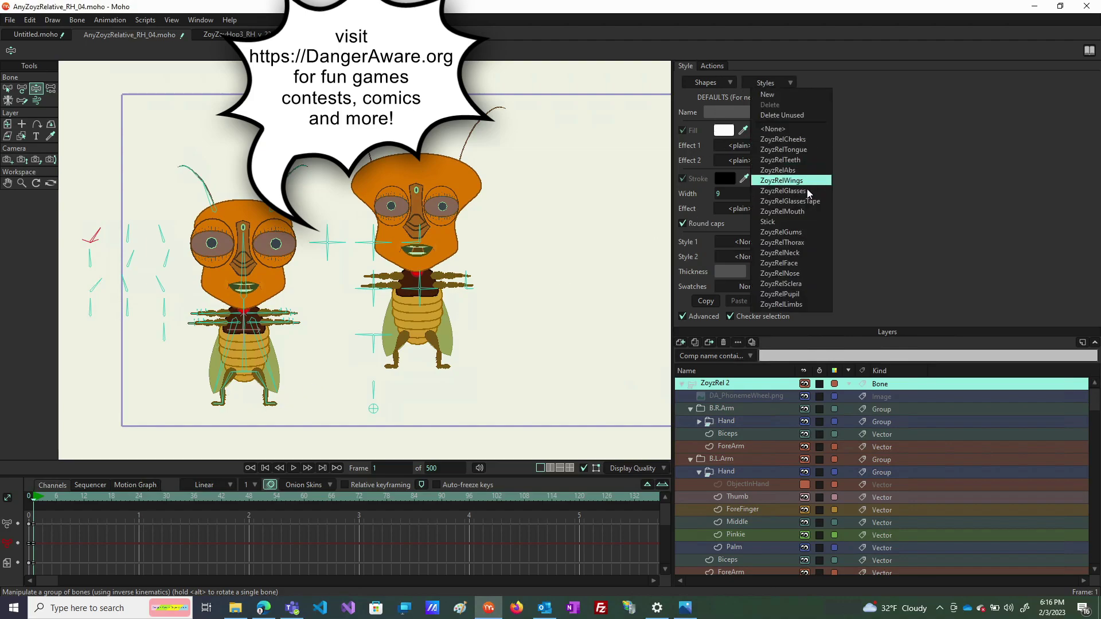
# - Set the ZoyzRelFace style's fill colour to green 00DE44
pyautogui.click(806, 265)
pyautogui.click(726, 132)
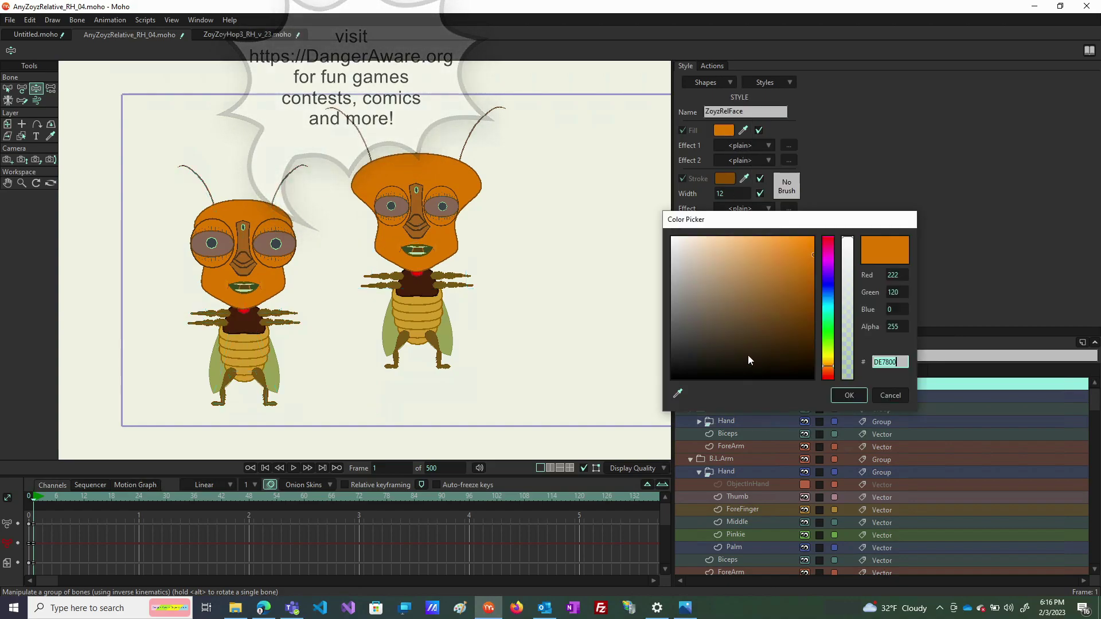
pyautogui.click(828, 329)
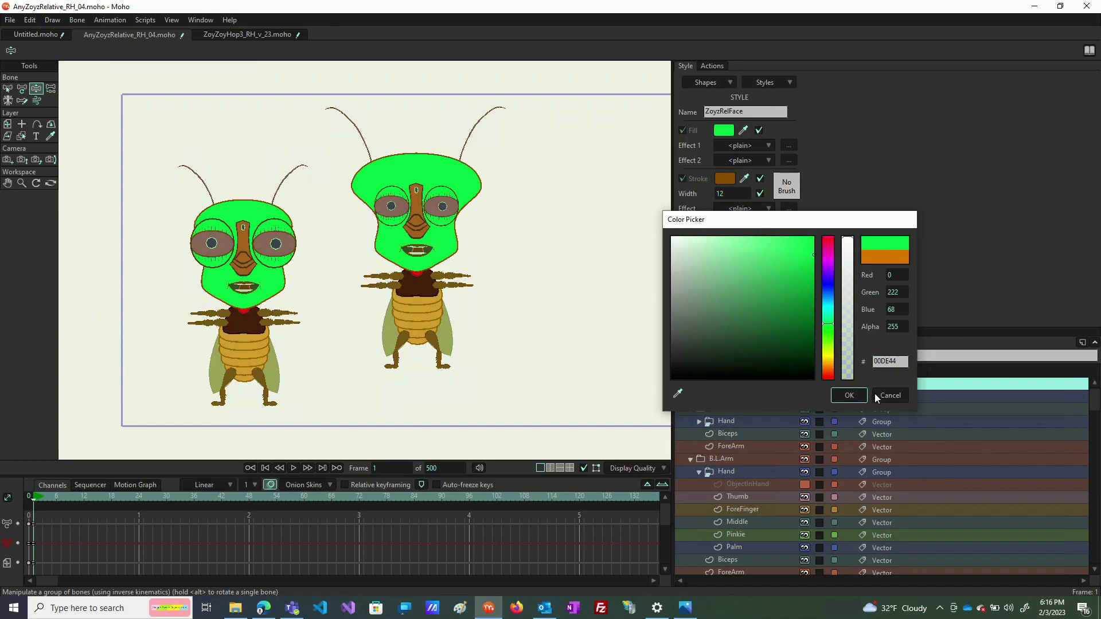
pyautogui.click(849, 396)
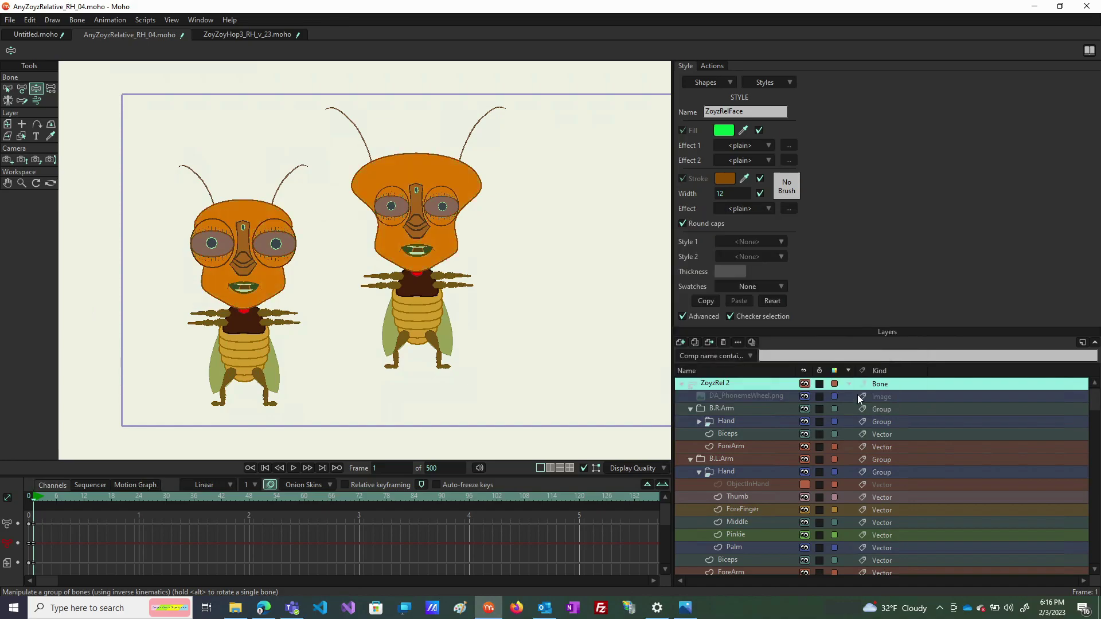
pyautogui.scroll(-3, 361, 228)
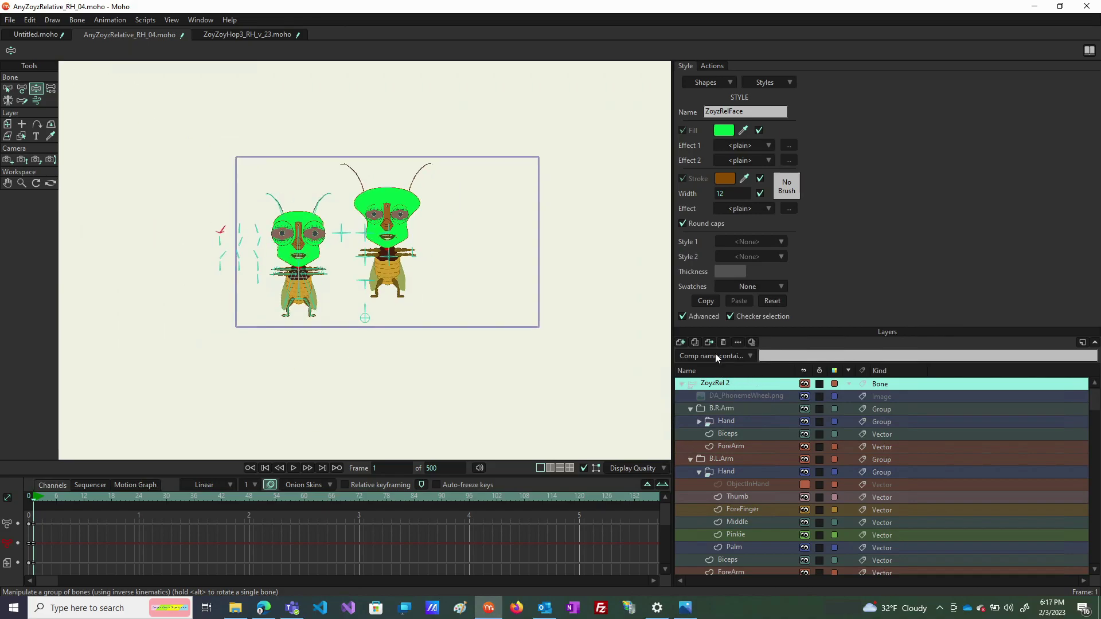
pyautogui.scroll(2, 382, 218)
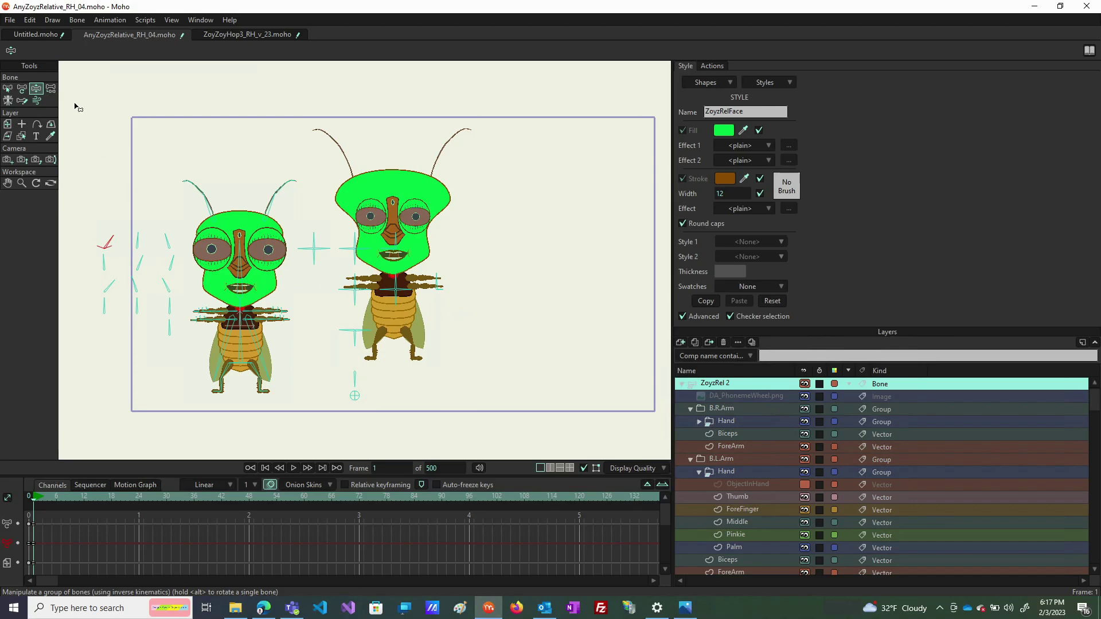
pyautogui.click(34, 35)
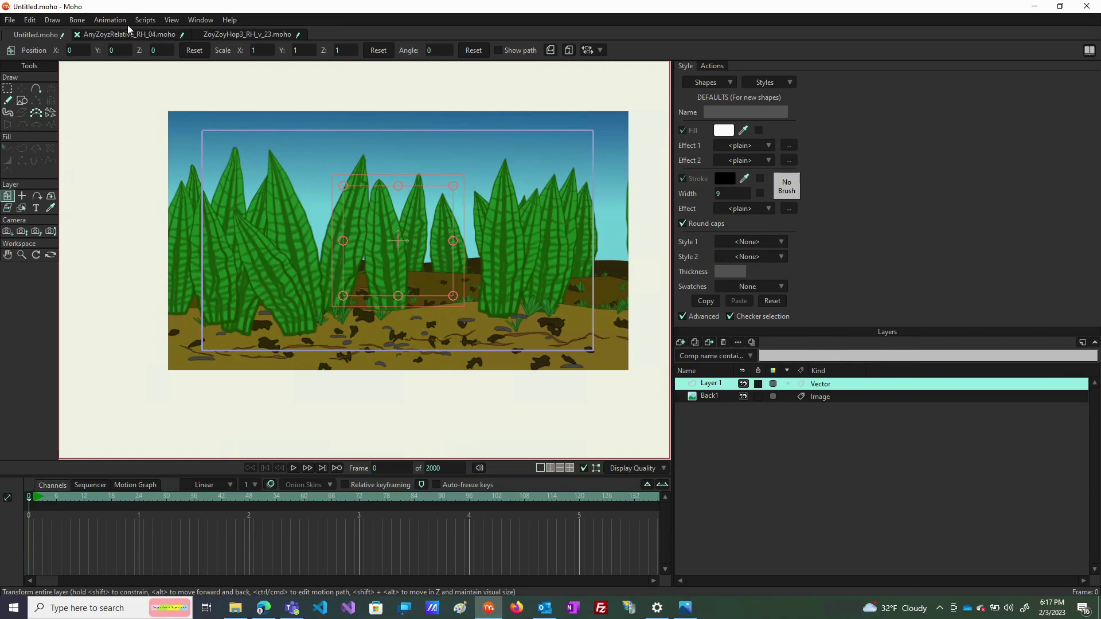
# - Import AnyZoyzRelative_RH_04.moho from the AnyZoysRelative folder into the jungle scene as a Moho object
pyautogui.click(33, 20)
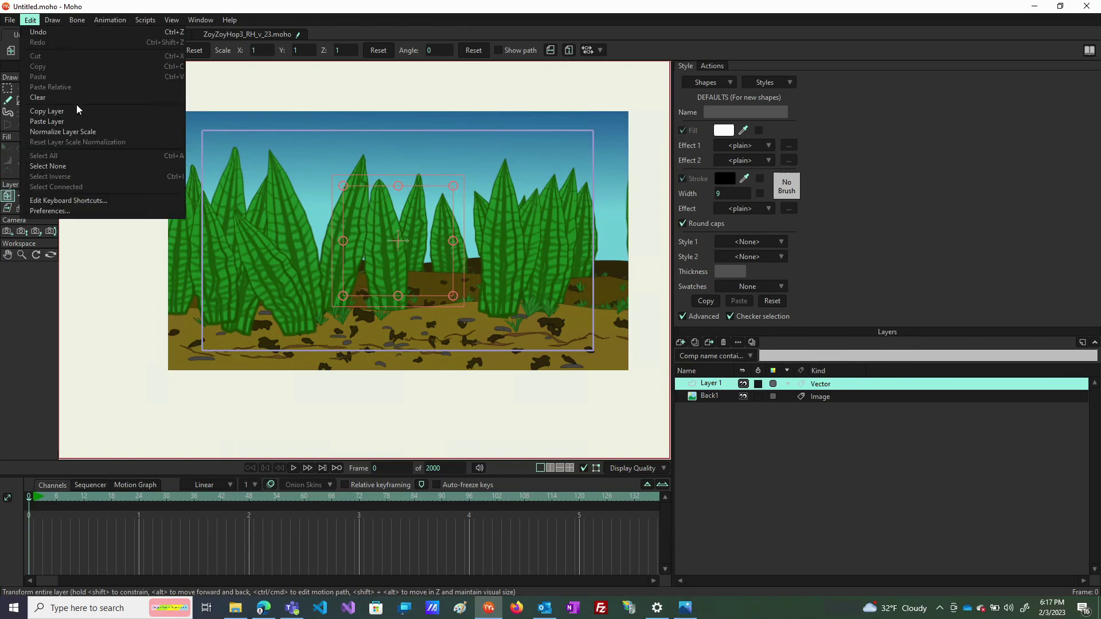
pyautogui.click(30, 20)
pyautogui.click(10, 20)
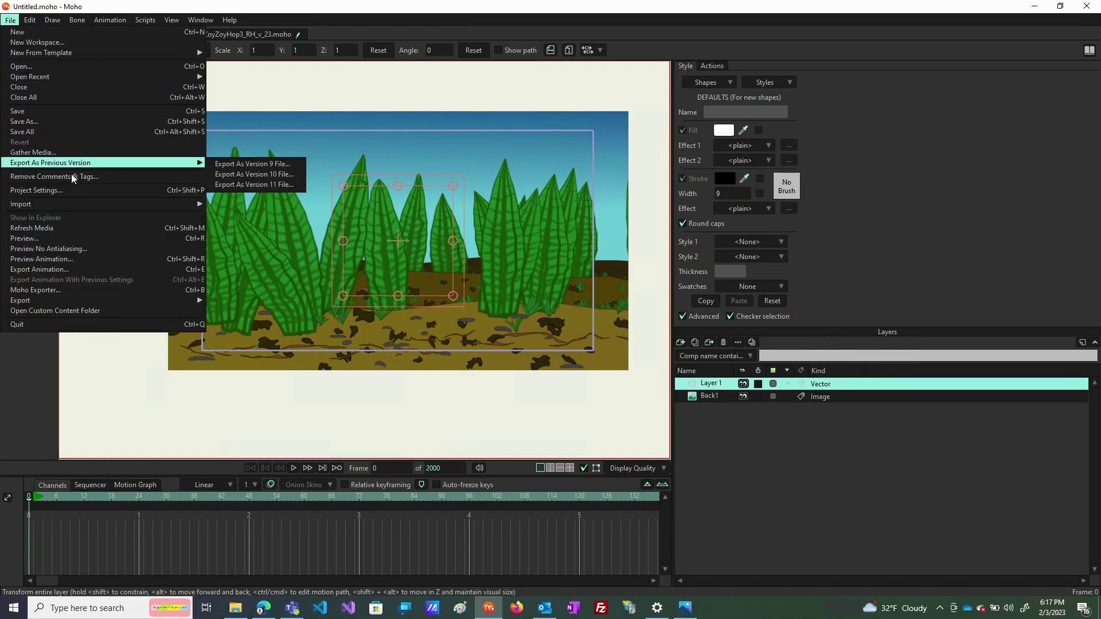
pyautogui.moveTo(79, 213)
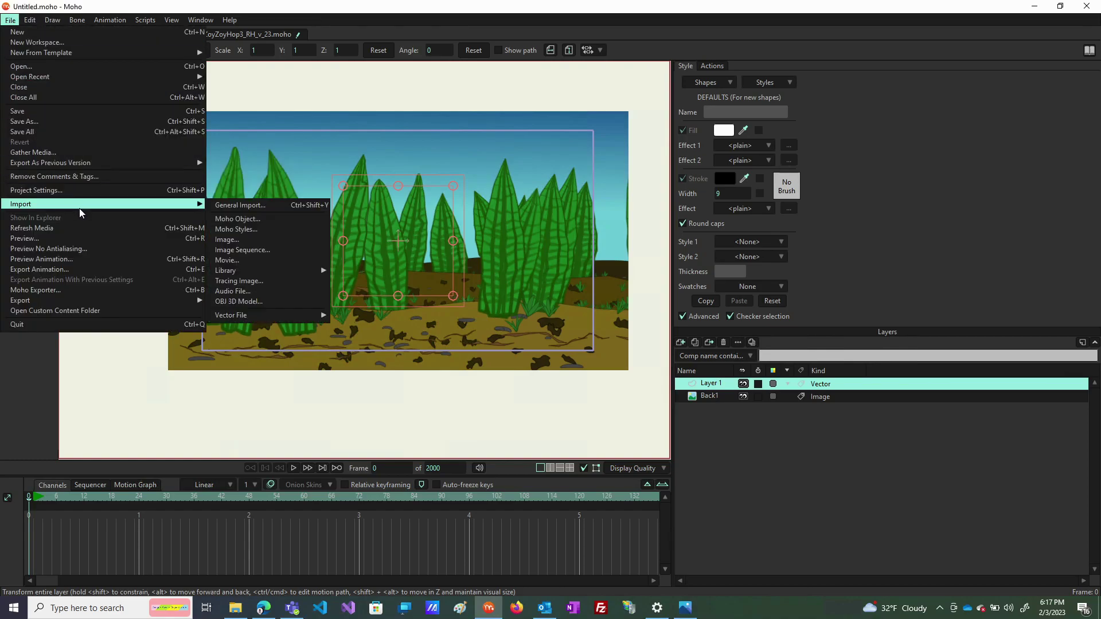
pyautogui.click(243, 218)
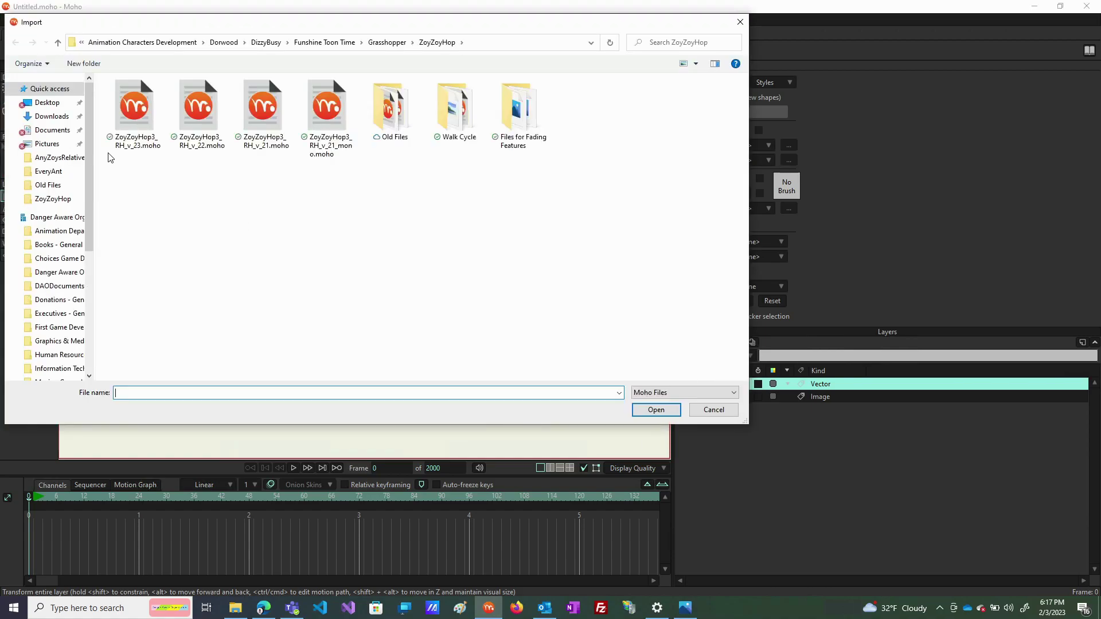
pyautogui.click(401, 44)
pyautogui.doubleClick(131, 97)
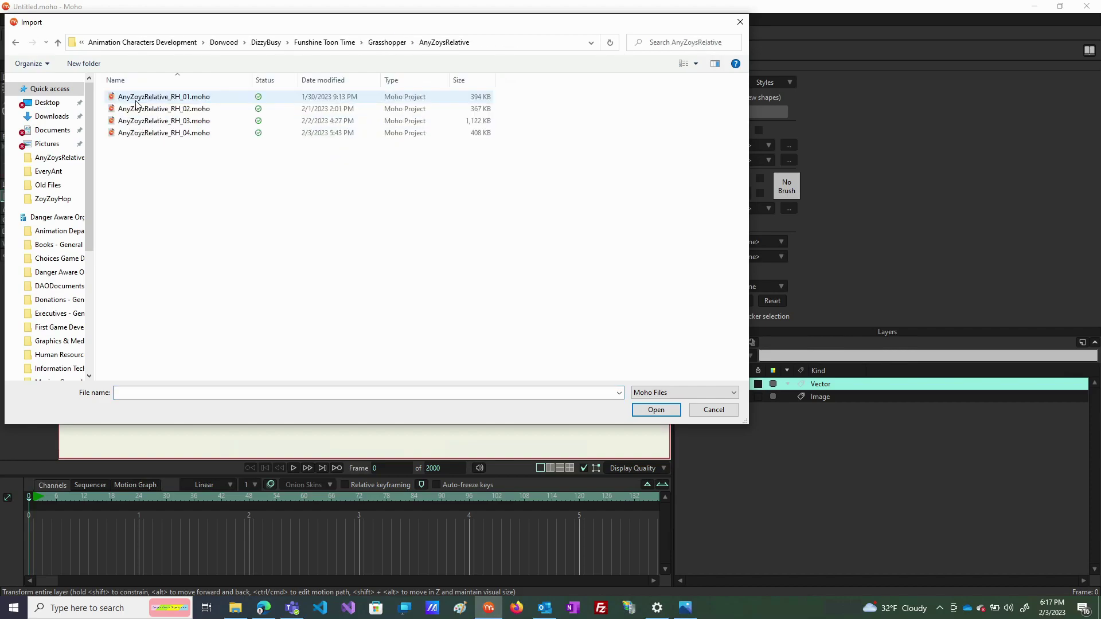
pyautogui.doubleClick(156, 133)
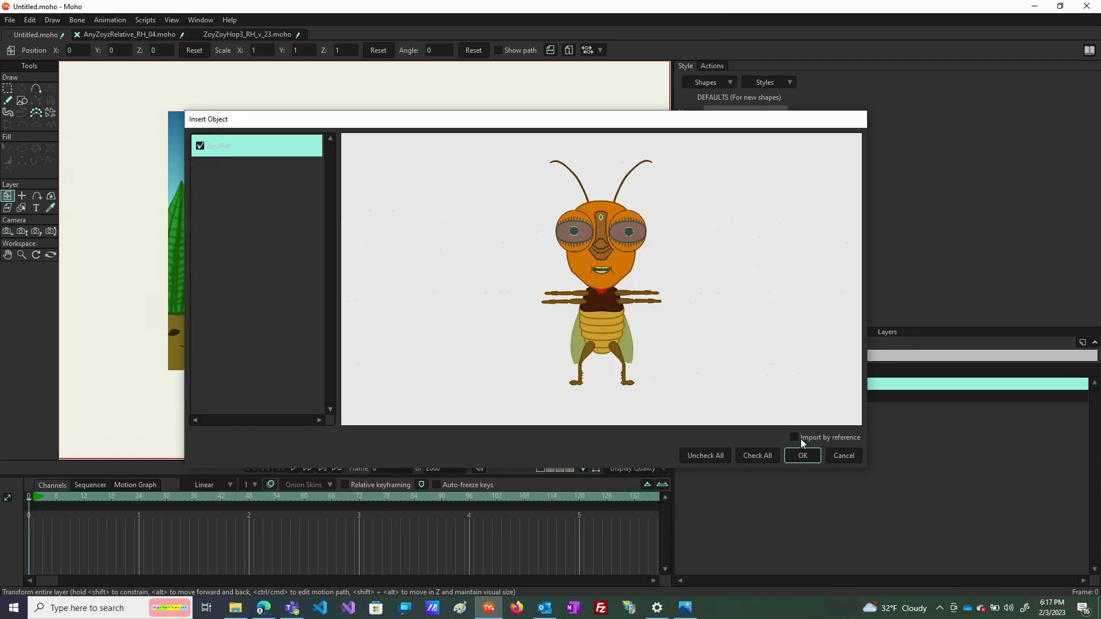
pyautogui.click(801, 457)
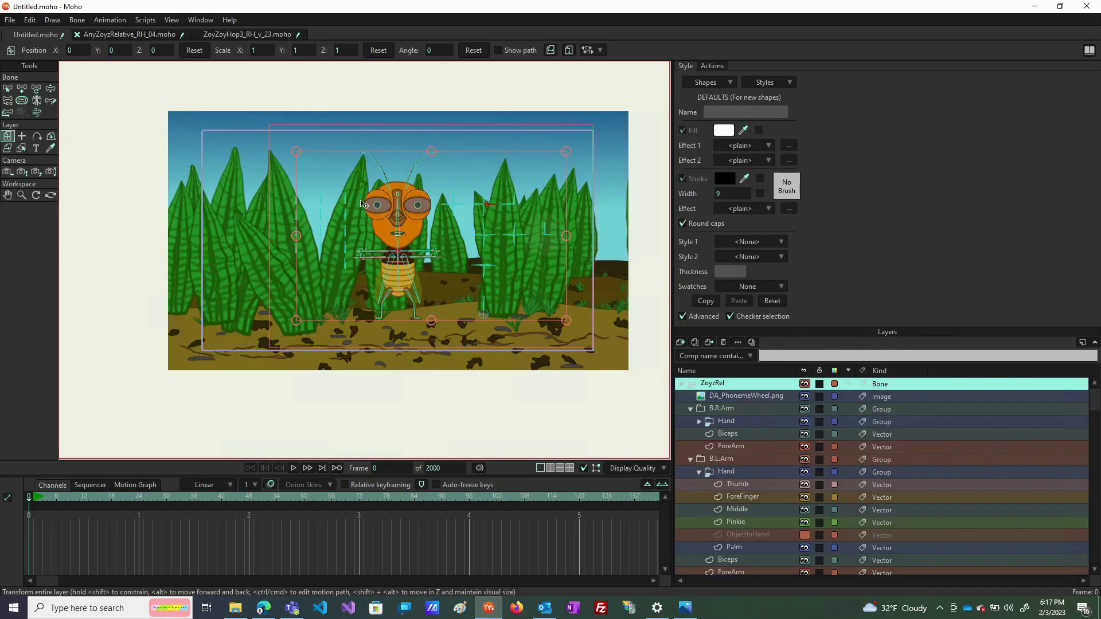
# - Move the imported grasshopper left and scale it down small, then collapse its layer
pyautogui.moveTo(405, 287); pyautogui.dragTo(184, 246)
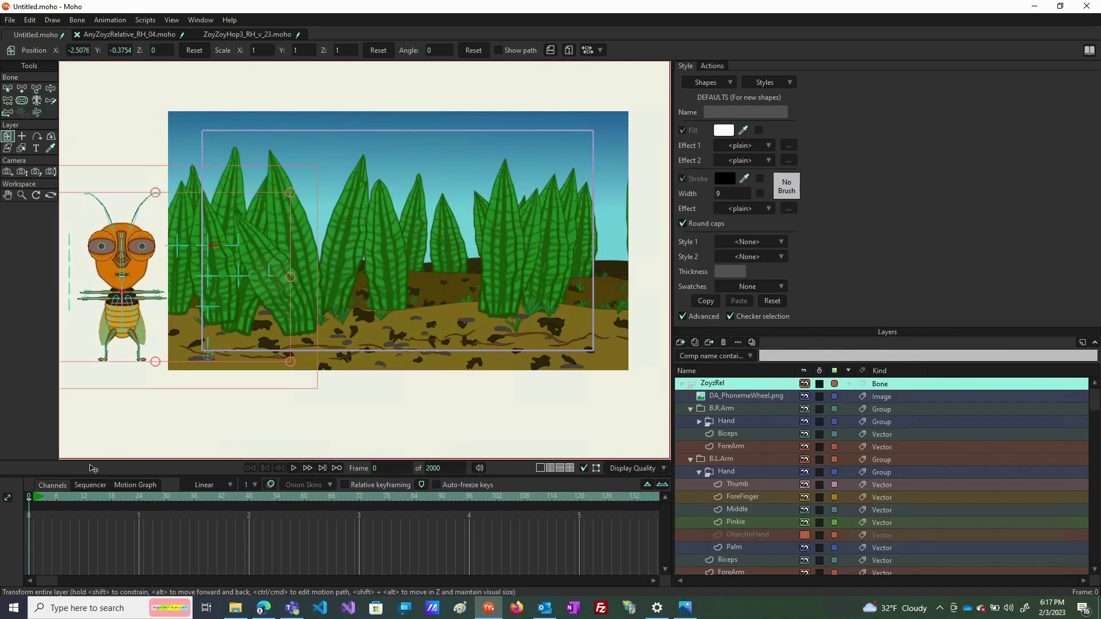
pyautogui.moveTo(291, 362); pyautogui.dragTo(150, 347)
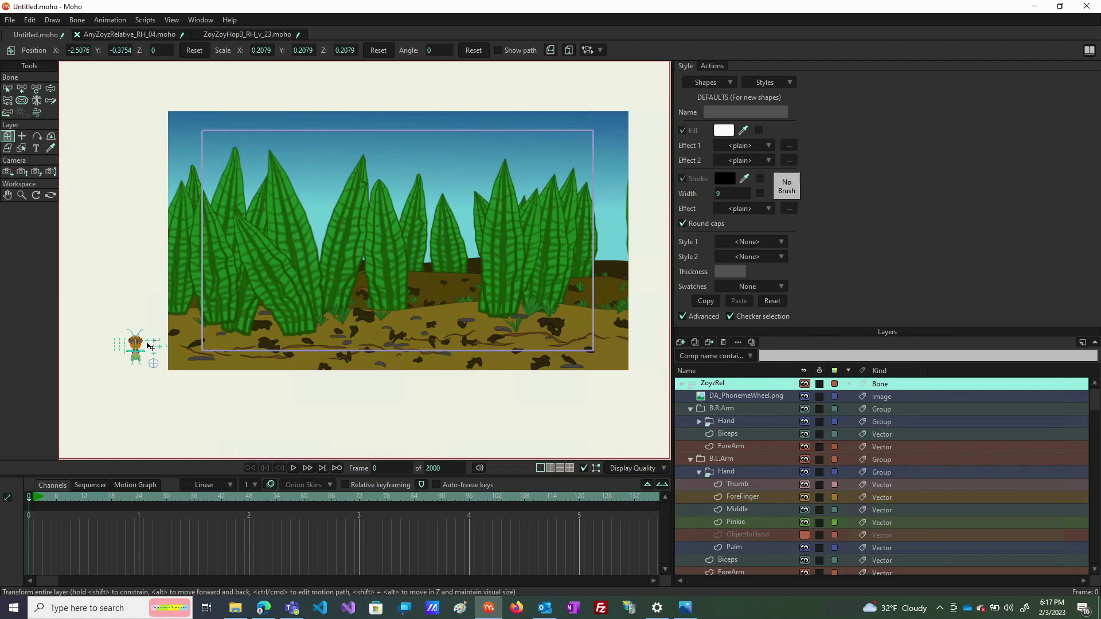
pyautogui.click(683, 385)
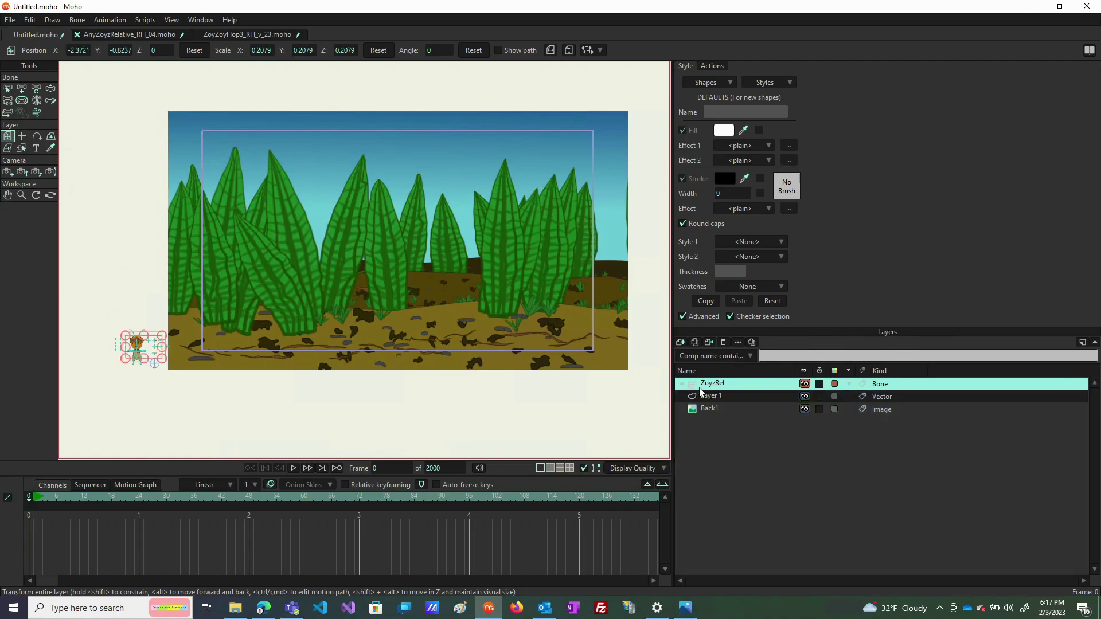
# - Duplicate the ZoyzRel layer as ZoyzRel 2 and place it just left of the original
pyautogui.click(694, 342)
pyautogui.doubleClick(739, 383)
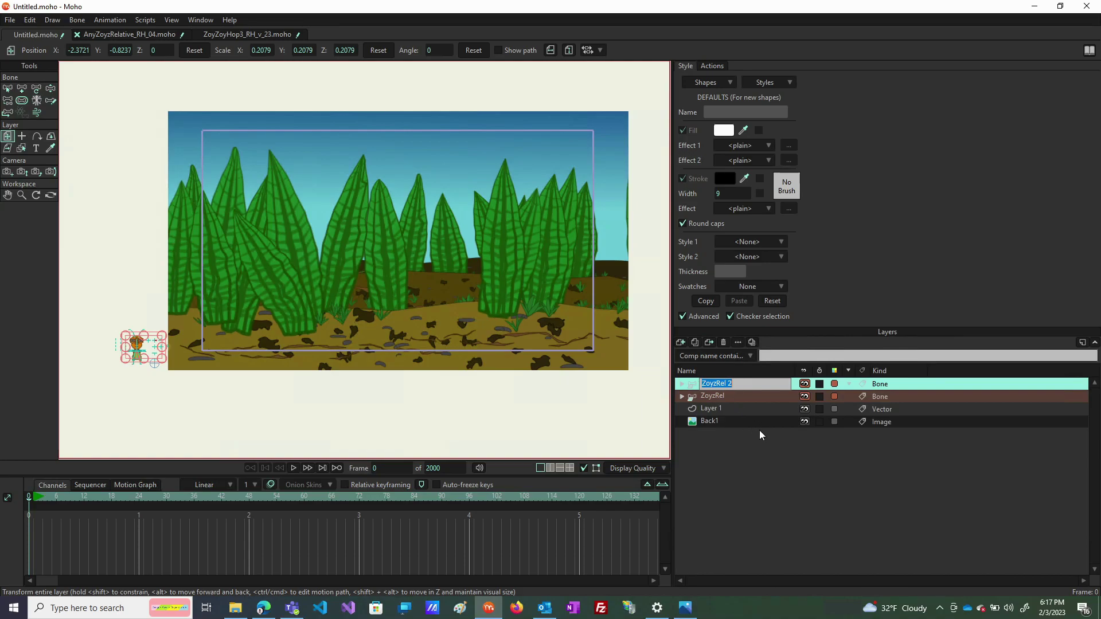
pyautogui.press('Return')
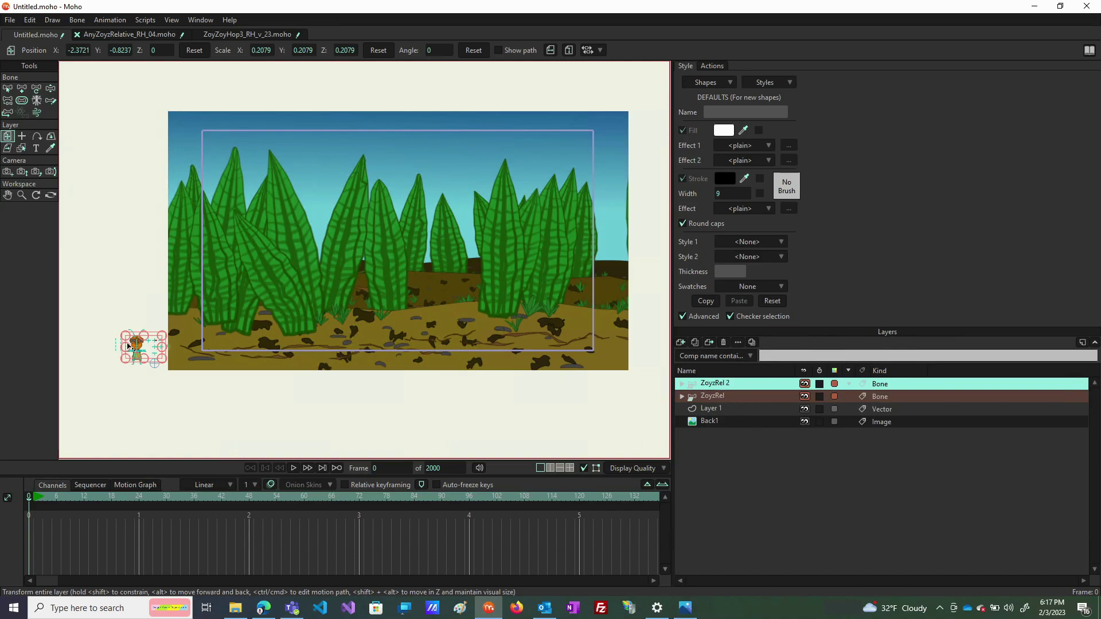
pyautogui.moveTo(147, 351); pyautogui.dragTo(118, 350)
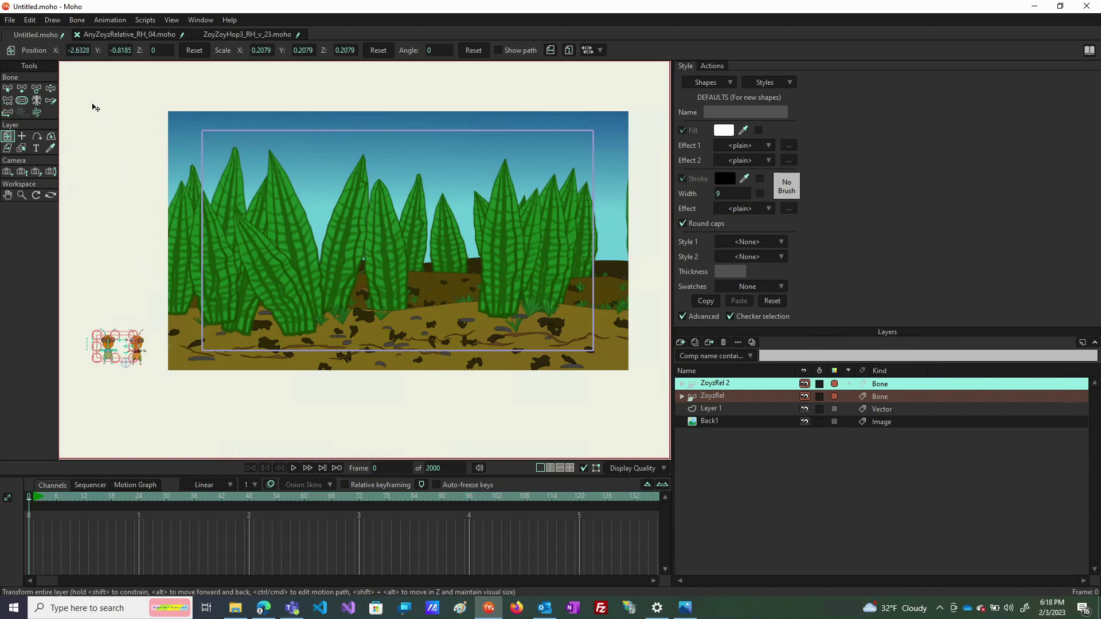
# - Import the grasshopper rig .moho file again, adding a full-size ZoyzRel character at centre stage
pyautogui.click(9, 20)
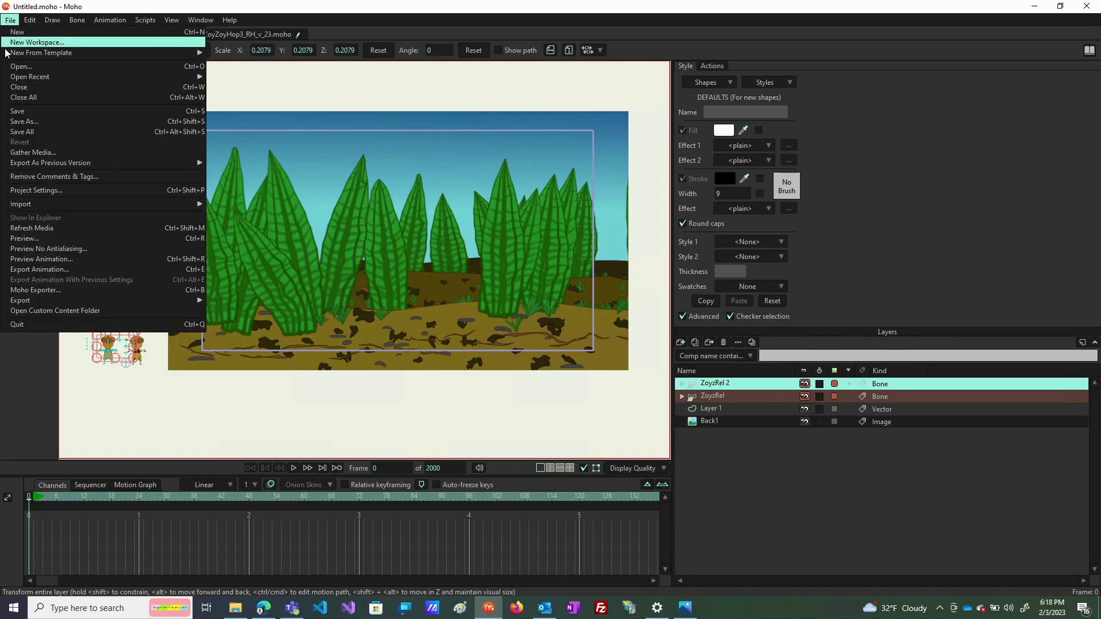
pyautogui.moveTo(189, 210)
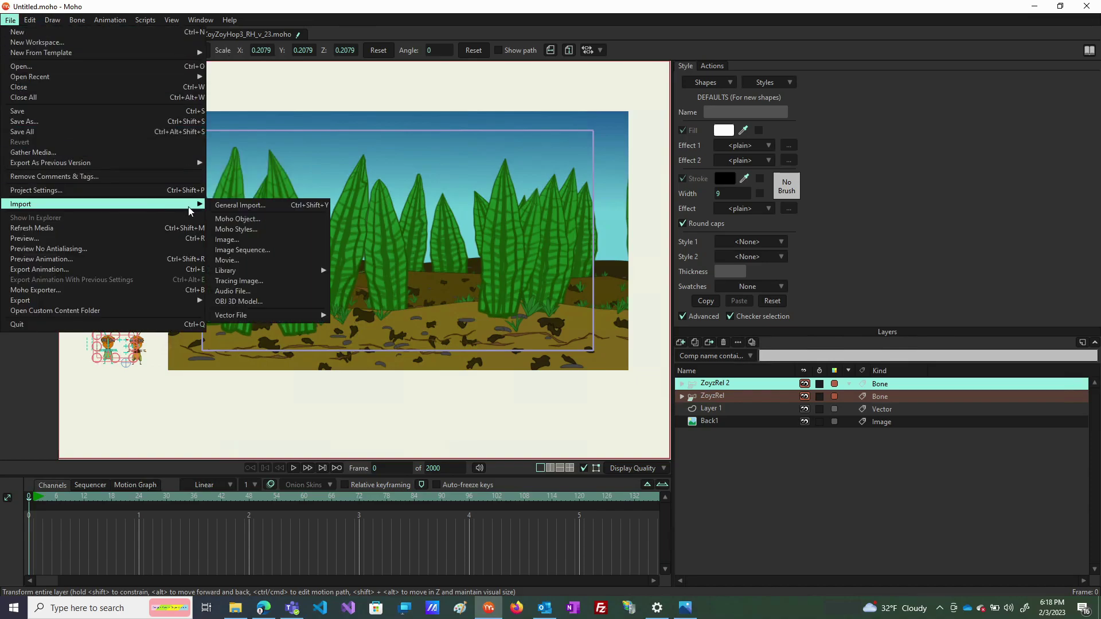
pyautogui.click(247, 220)
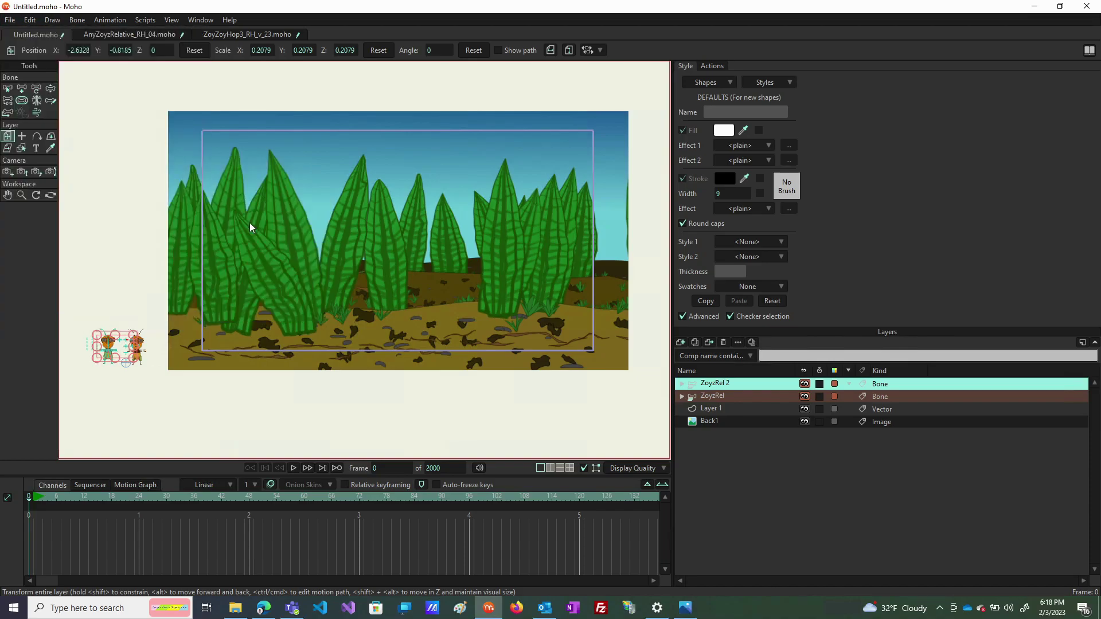
pyautogui.doubleClick(175, 137)
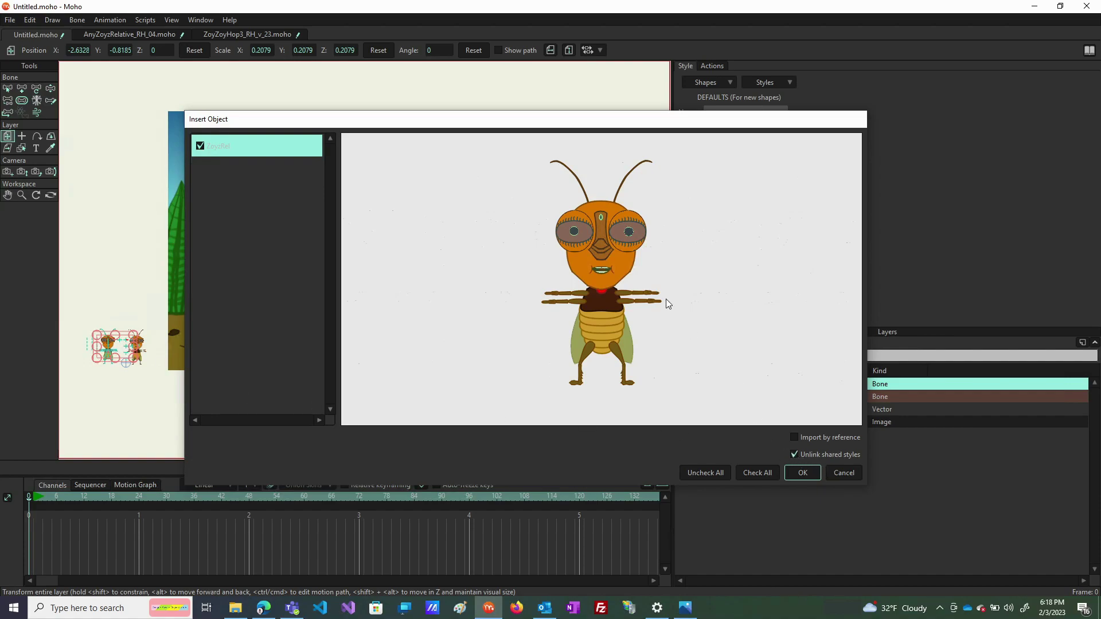
pyautogui.click(802, 474)
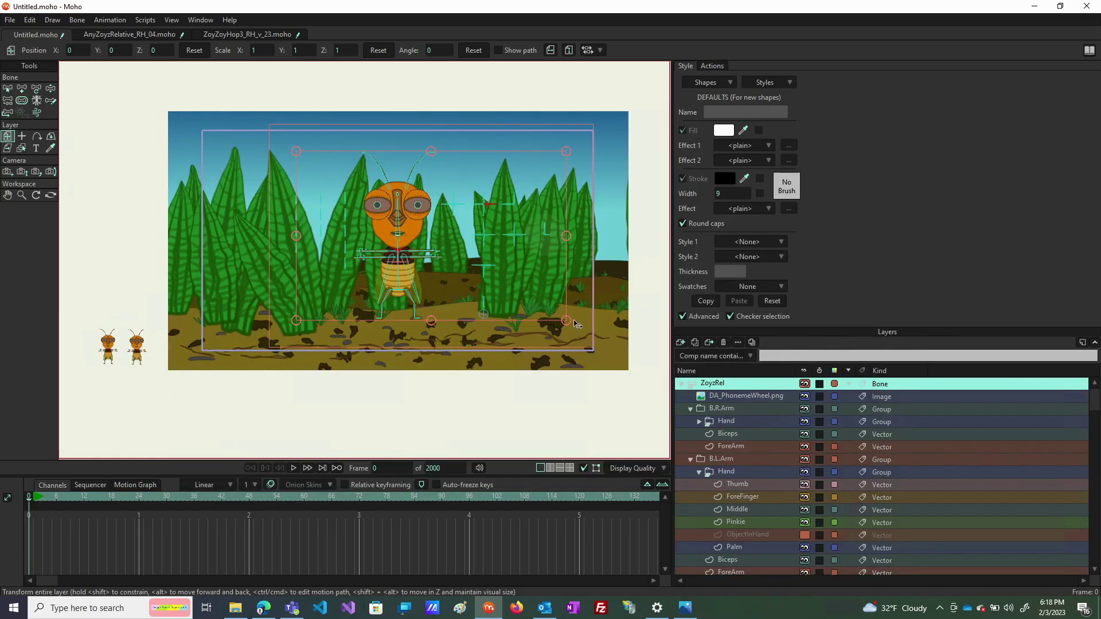
pyautogui.click(764, 85)
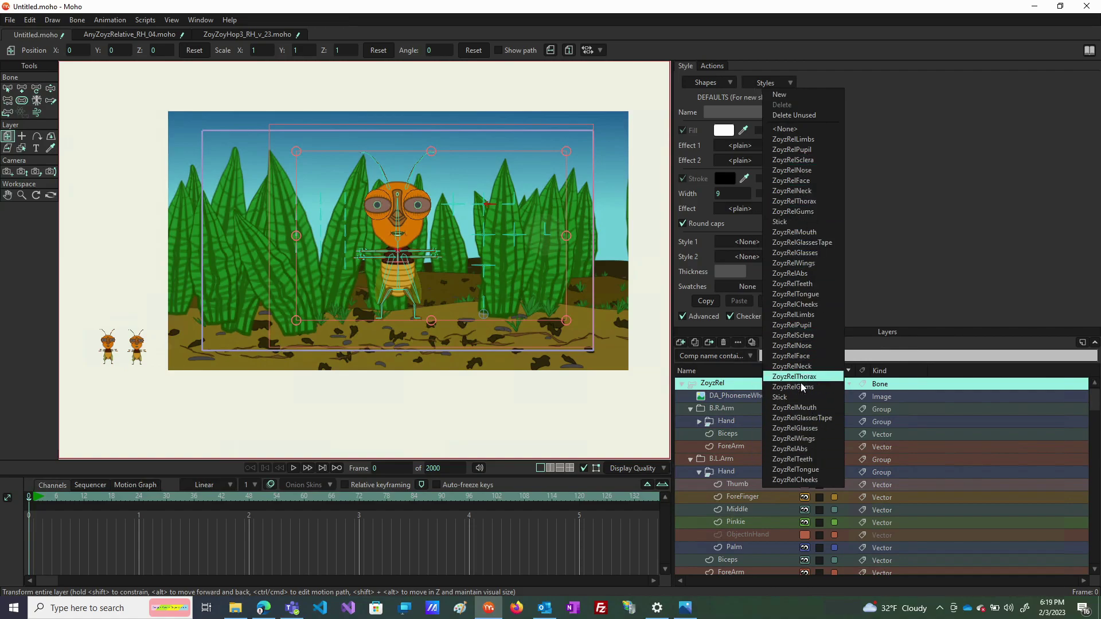
# - Change the ZoyzRelFace style's fill to grey-brown 675C50
pyautogui.click(797, 356)
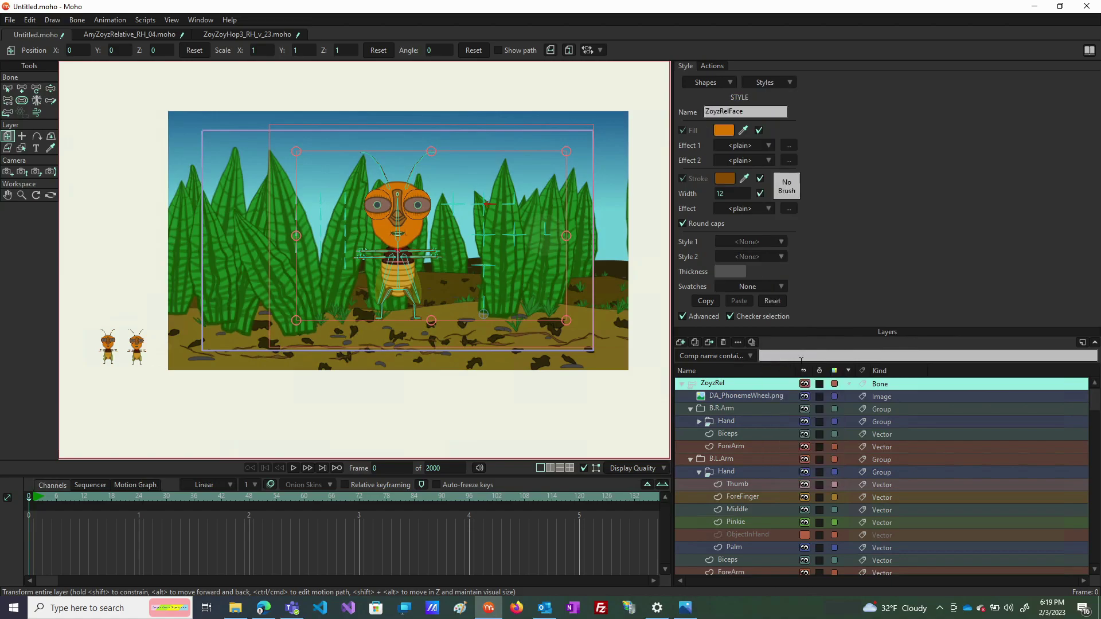
pyautogui.click(724, 131)
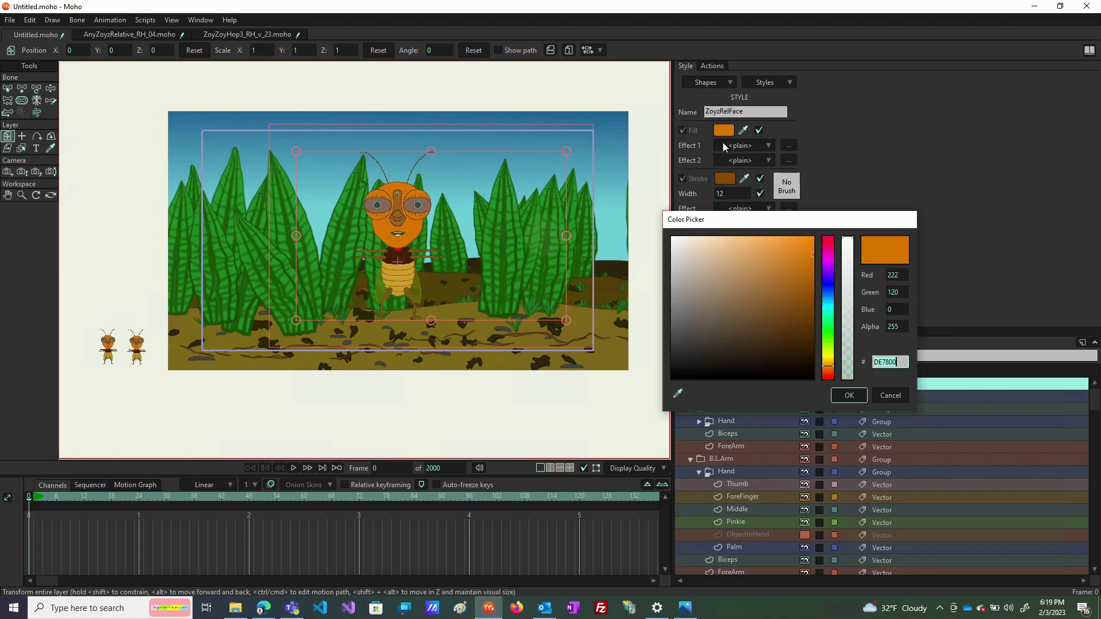
pyautogui.click(727, 276)
pyautogui.moveTo(727, 277)
pyautogui.mouseDown()
pyautogui.moveTo(703, 307)
pyautogui.moveTo(712, 326)
pyautogui.moveTo(745, 337)
pyautogui.moveTo(769, 276)
pyautogui.moveTo(786, 264)
pyautogui.moveTo(787, 293)
pyautogui.mouseUp()
pyautogui.click(848, 395)
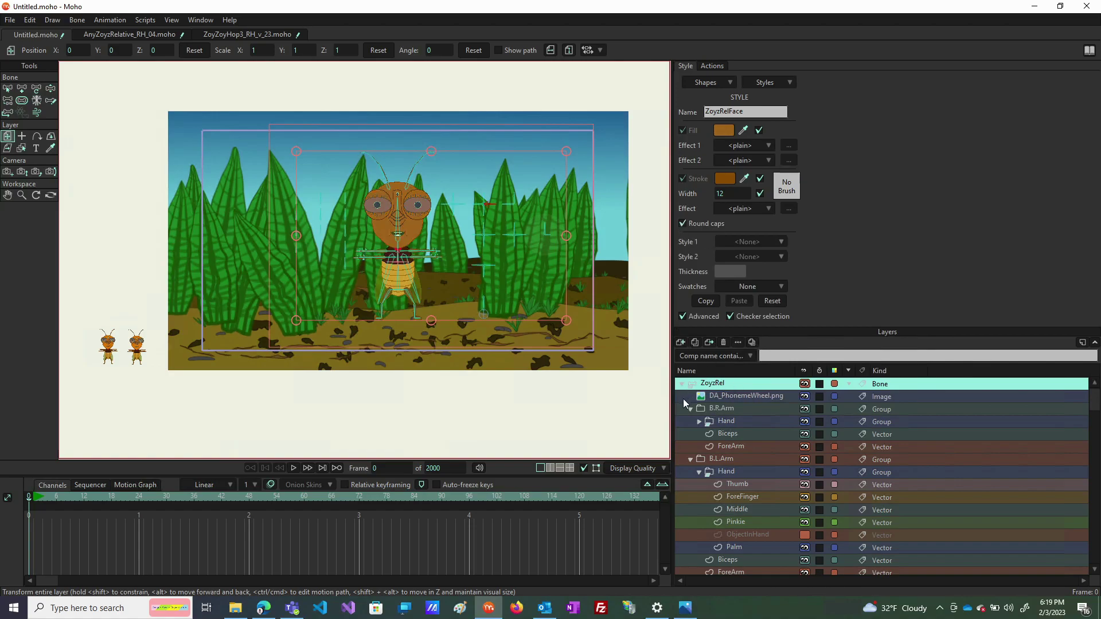
# - Scale the third grasshopper down to 0.2408 and tuck it behind and between the other two
pyautogui.moveTo(449, 235); pyautogui.dragTo(167, 261)
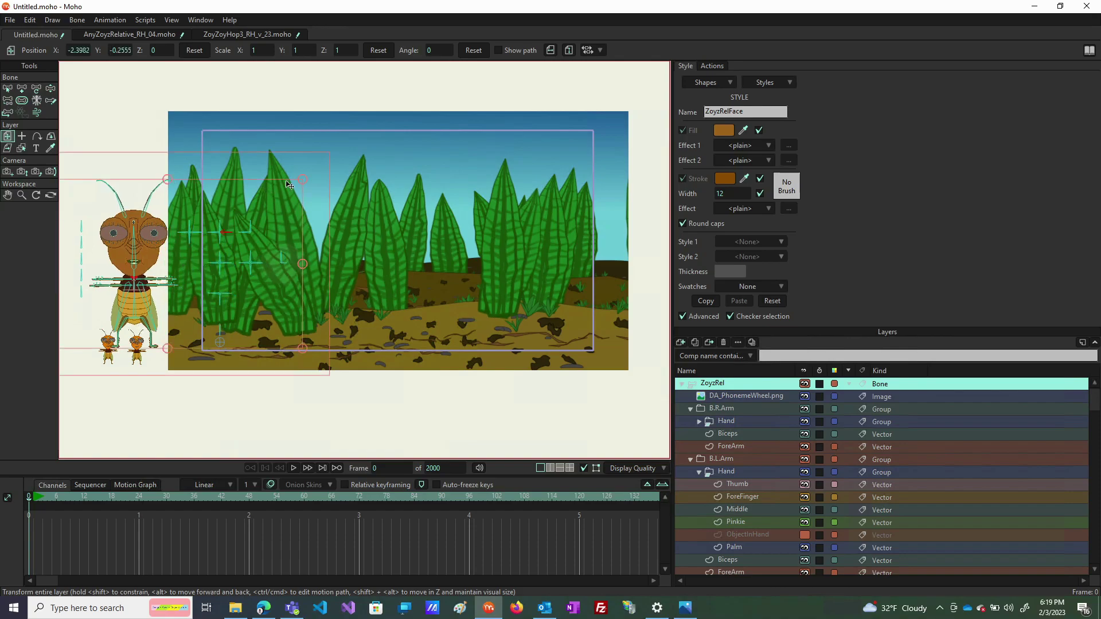
pyautogui.moveTo(303, 182); pyautogui.dragTo(127, 343)
pyautogui.scroll(3, 127, 342)
pyautogui.scroll(4, 127, 343)
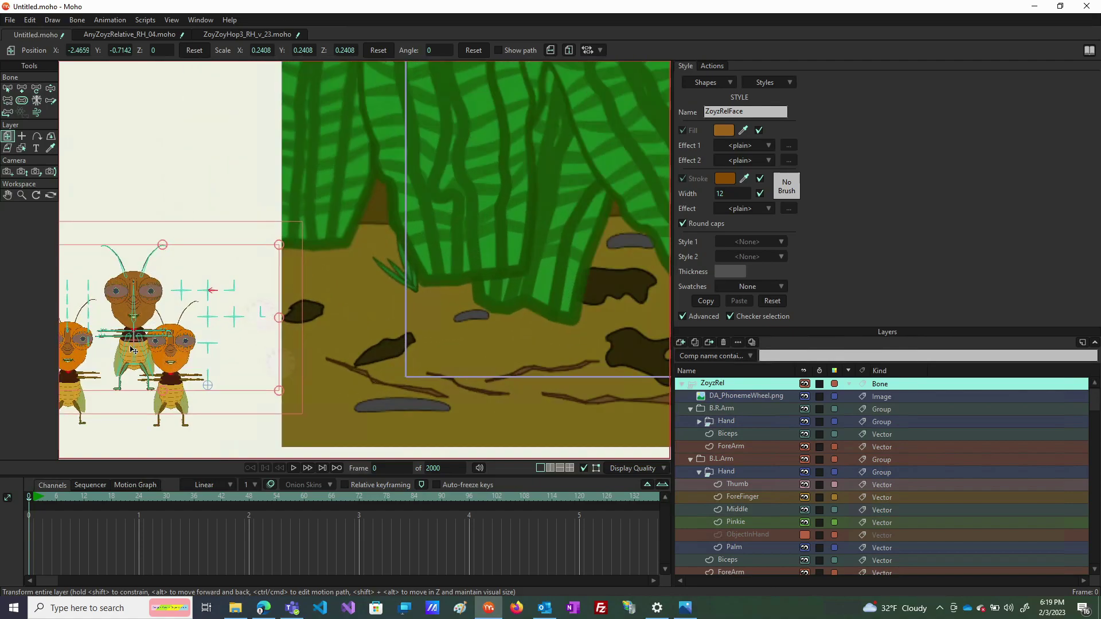
pyautogui.moveTo(257, 258); pyautogui.dragTo(244, 240)
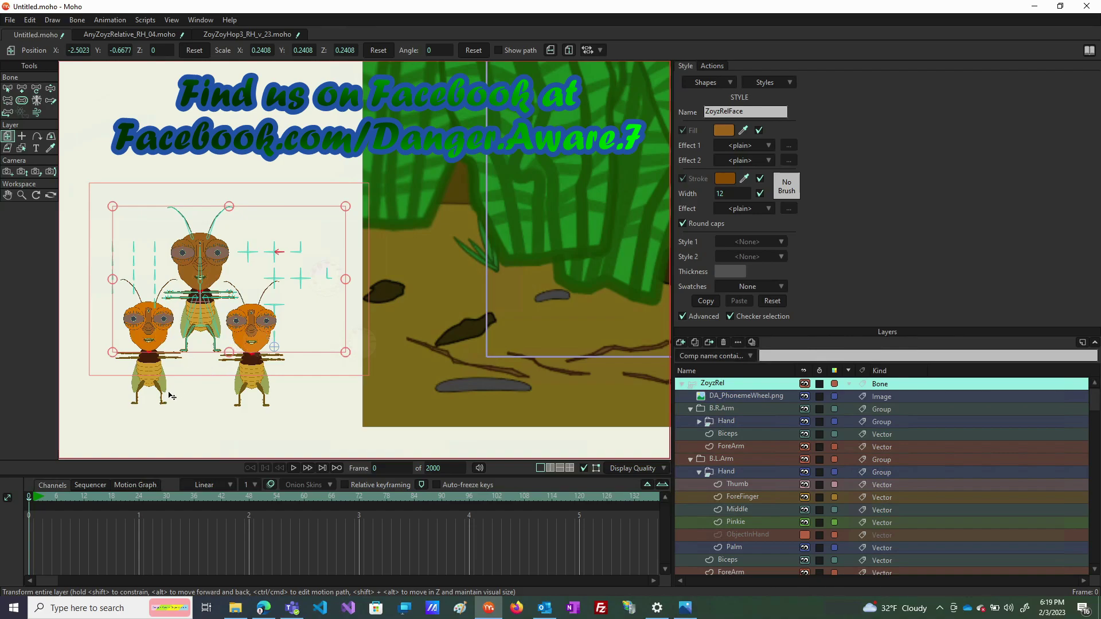
pyautogui.scroll(-3, 160, 310)
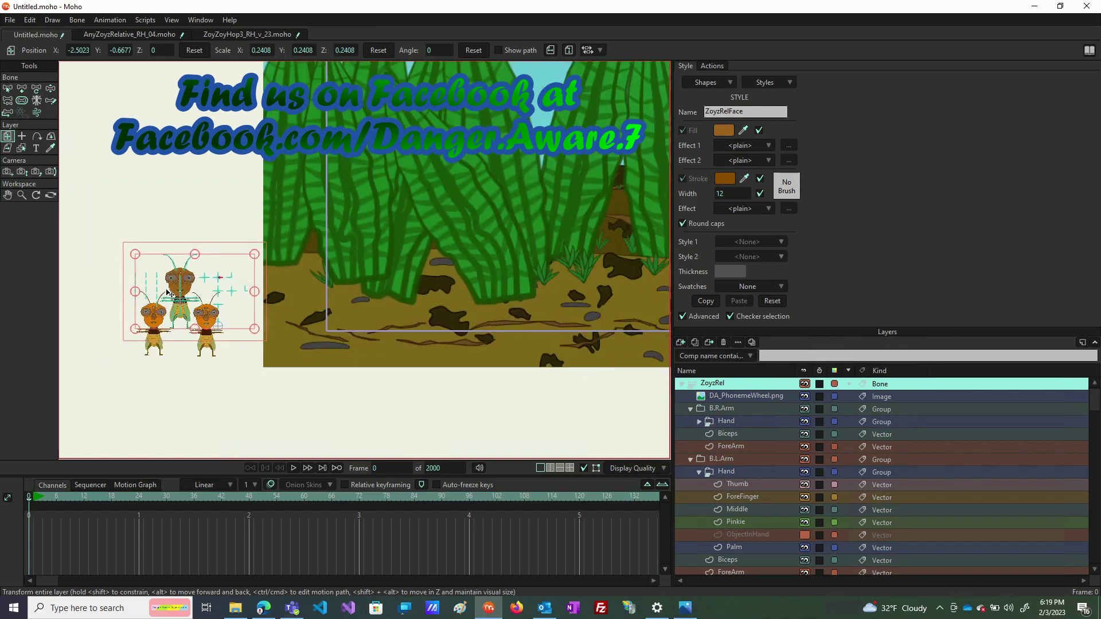
pyautogui.scroll(3, 169, 289)
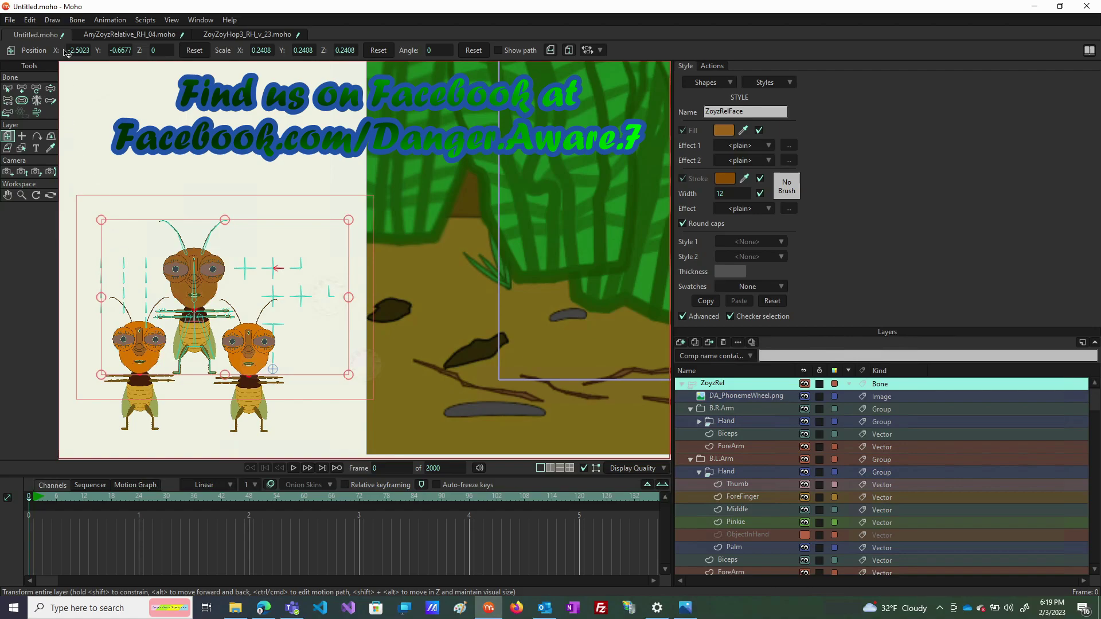
pyautogui.click(51, 88)
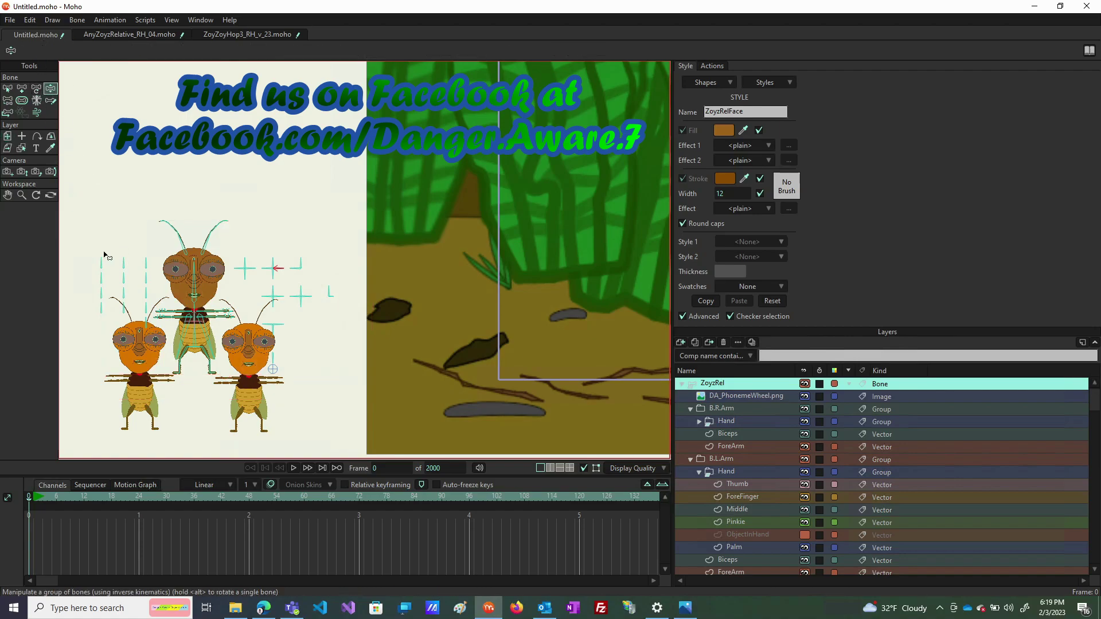
# - On frame 1, key the rear grasshopper's lever to enlarge its head and eyes
pyautogui.moveTo(121, 264); pyautogui.dragTo(148, 281)
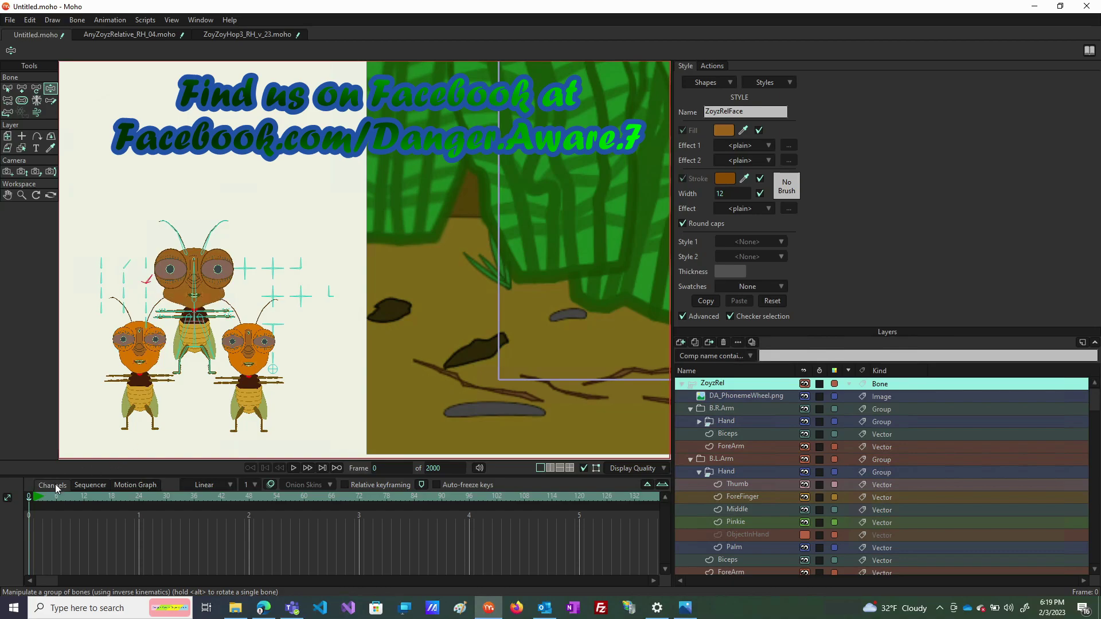
pyautogui.click(29, 498)
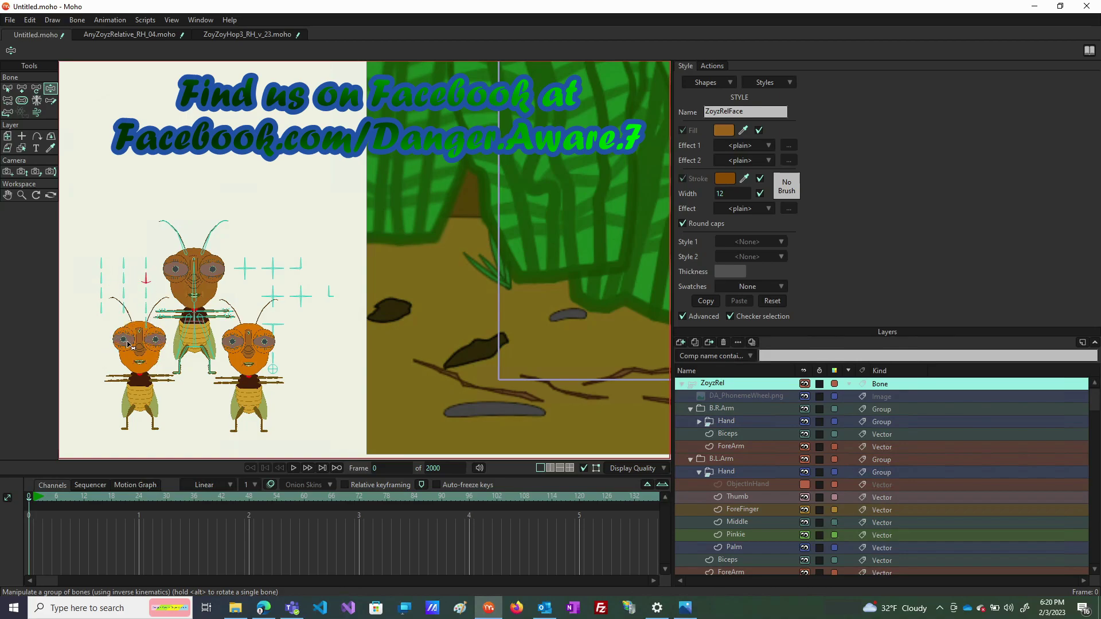
pyautogui.click(35, 499)
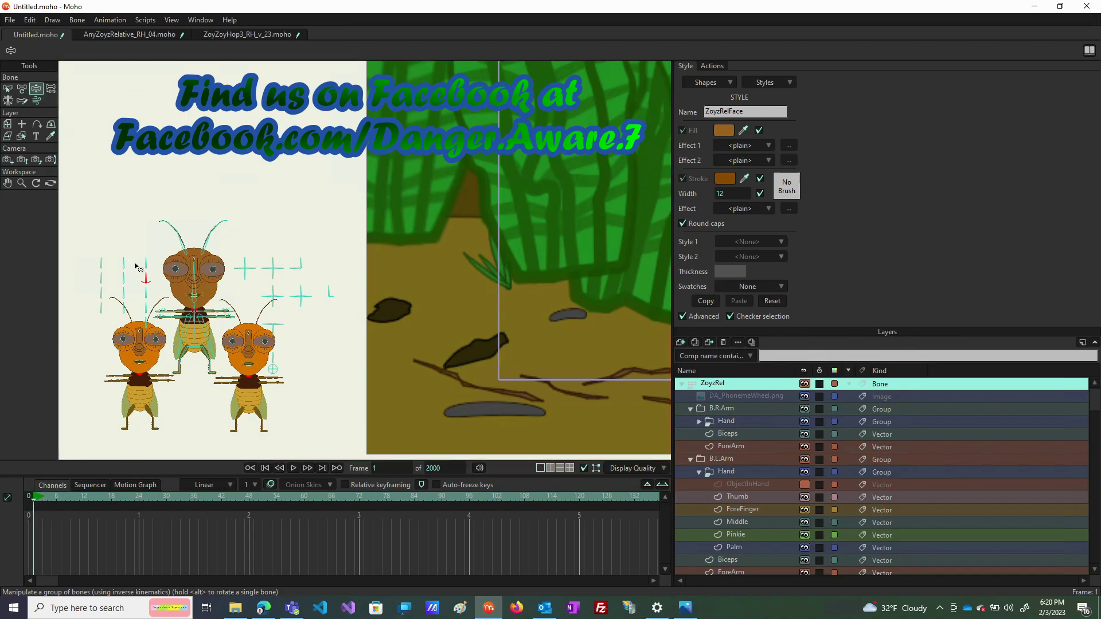
pyautogui.moveTo(139, 266); pyautogui.dragTo(105, 279)
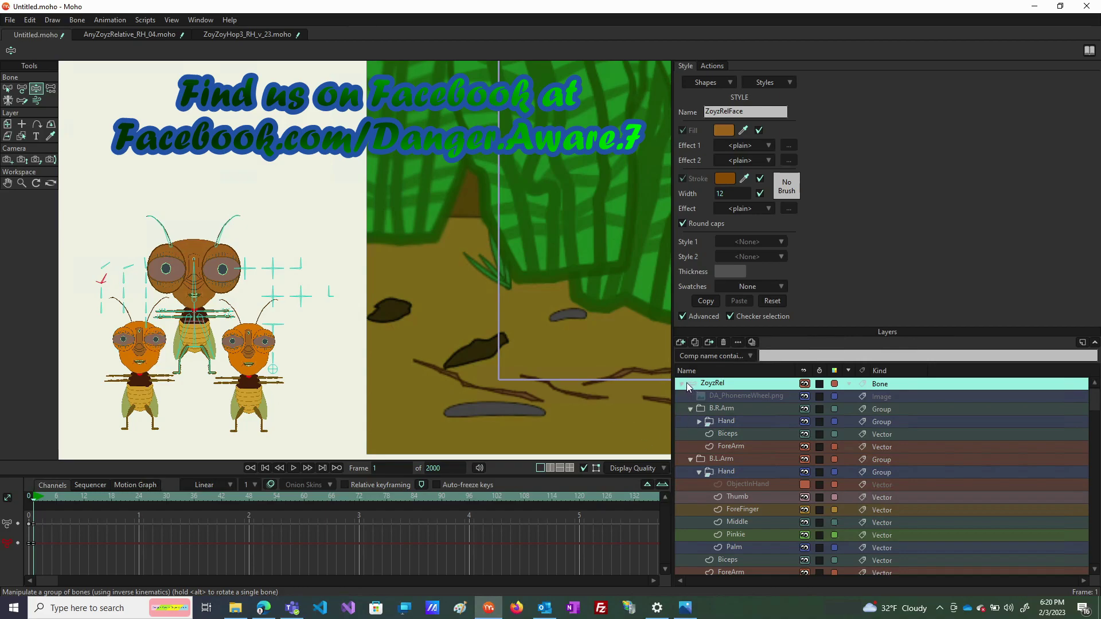
# - Key morph levers on the ZoyzRel 2 and front-right ZoyzRel grasshoppers to reshape them
pyautogui.click(681, 384)
pyautogui.click(736, 397)
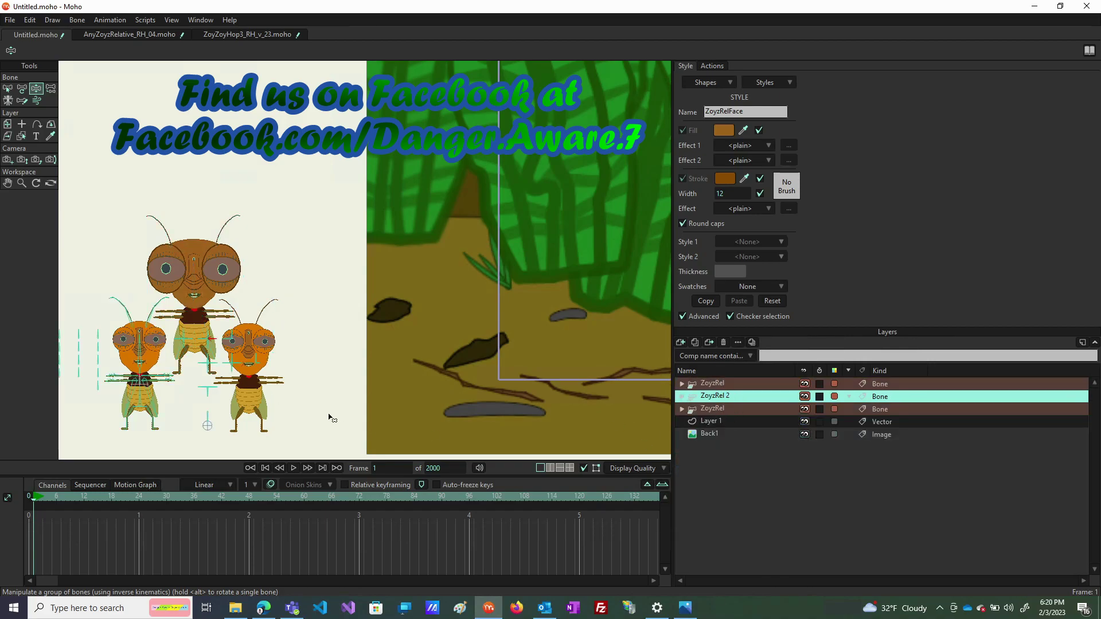
pyautogui.click(74, 349)
pyautogui.moveTo(74, 351); pyautogui.dragTo(103, 338)
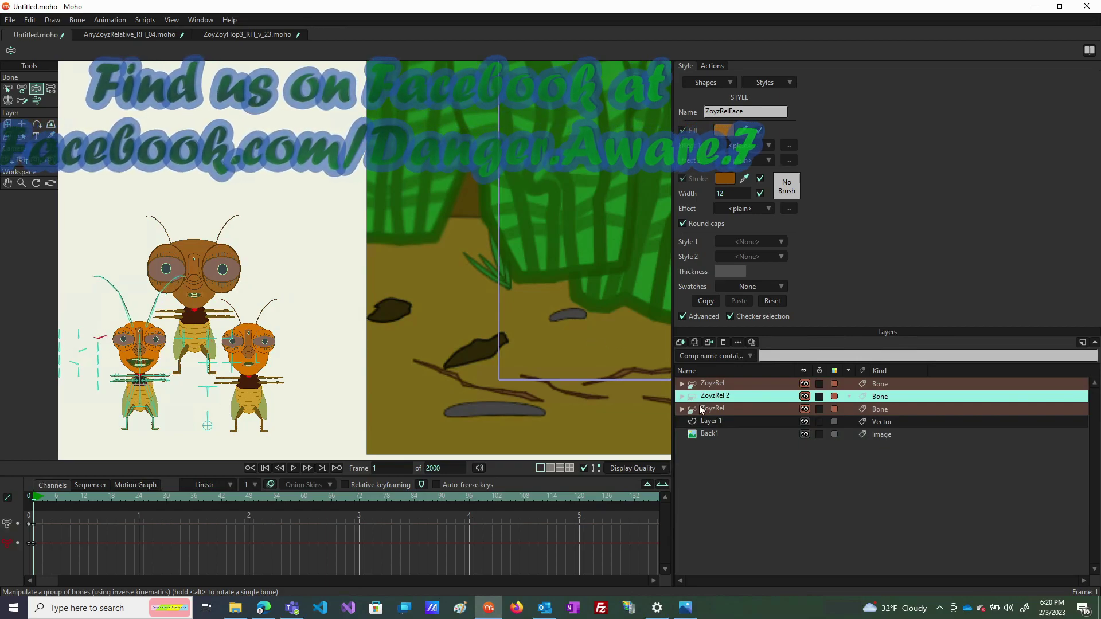
pyautogui.moveTo(103, 339); pyautogui.dragTo(321, 340)
pyautogui.click(736, 410)
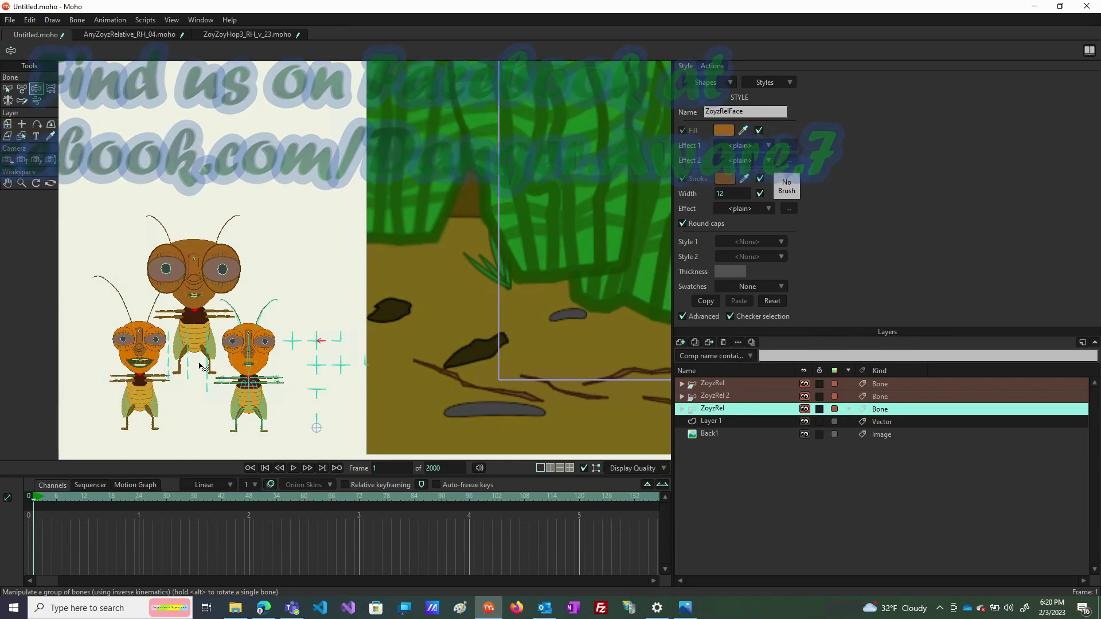
pyautogui.moveTo(181, 367); pyautogui.dragTo(191, 338)
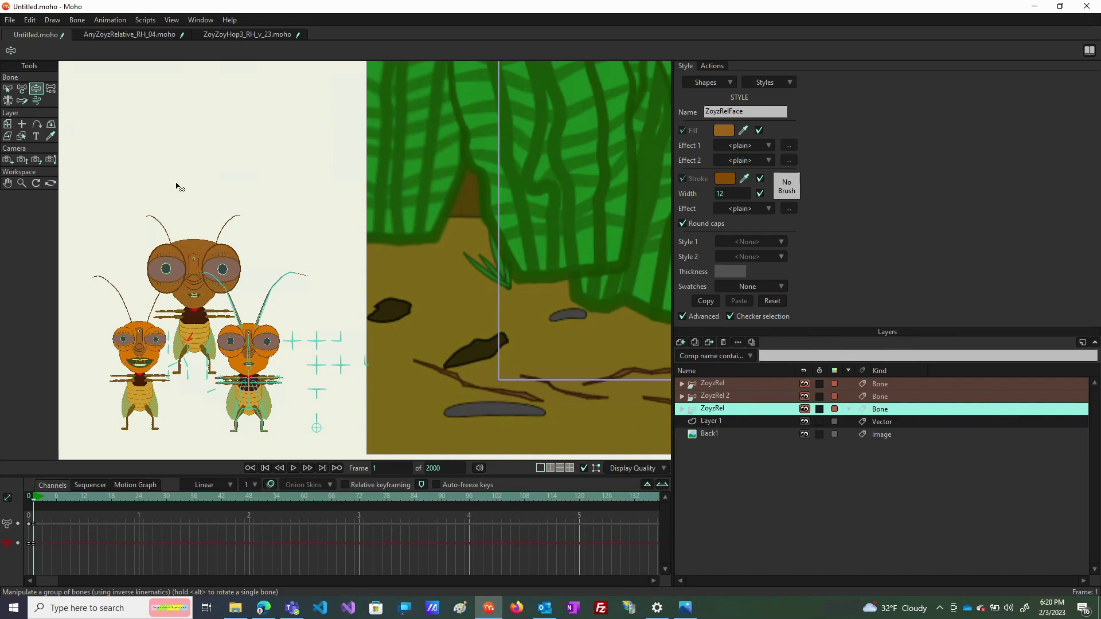
# - Toggle shy-bone visibility on the rigs, including the top ZoyzRel rig
pyautogui.click(78, 21)
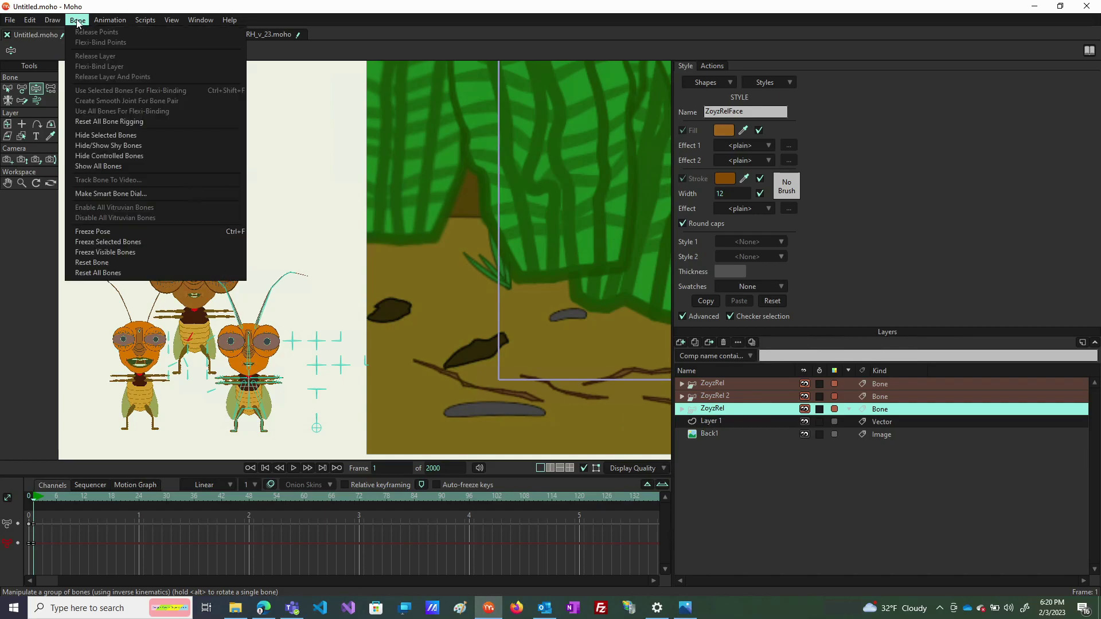
pyautogui.click(111, 145)
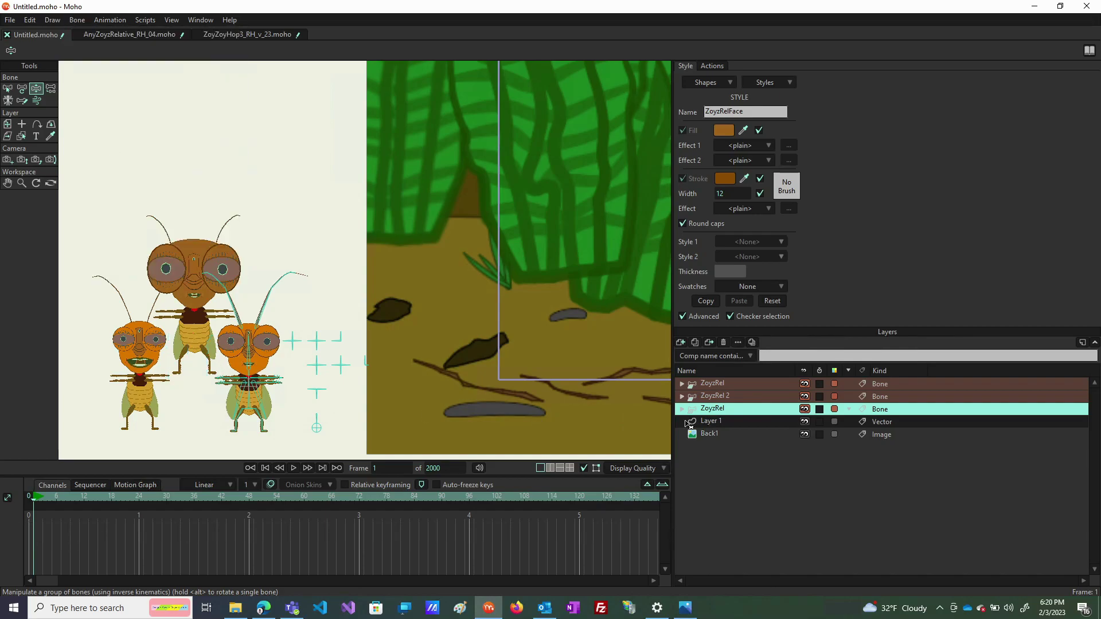
pyautogui.click(731, 390)
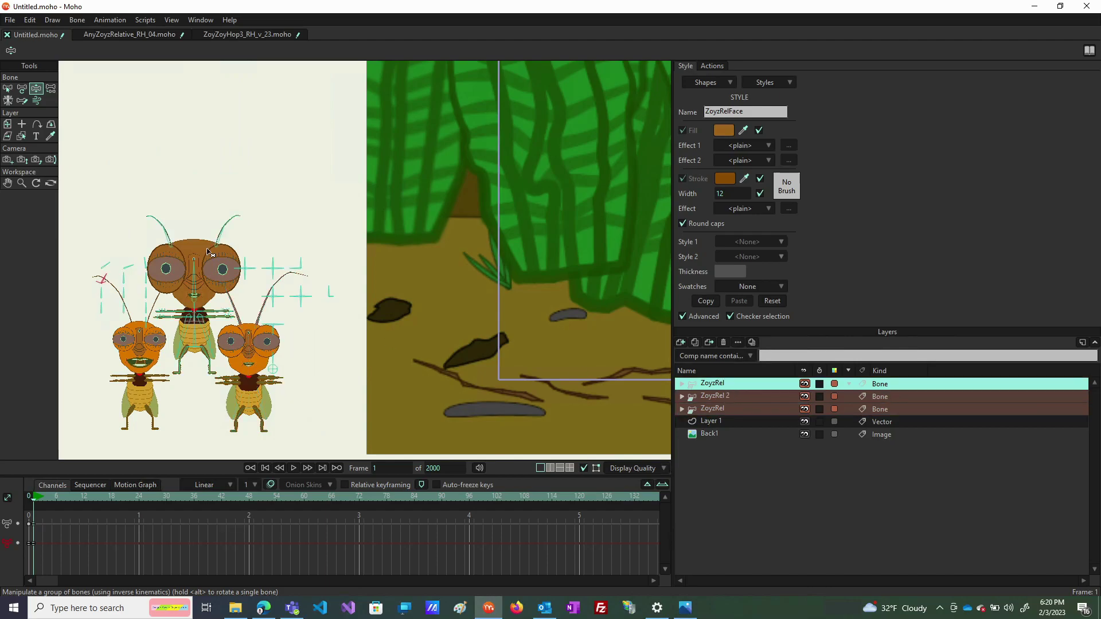
pyautogui.click(57, 23)
pyautogui.moveTo(67, 24)
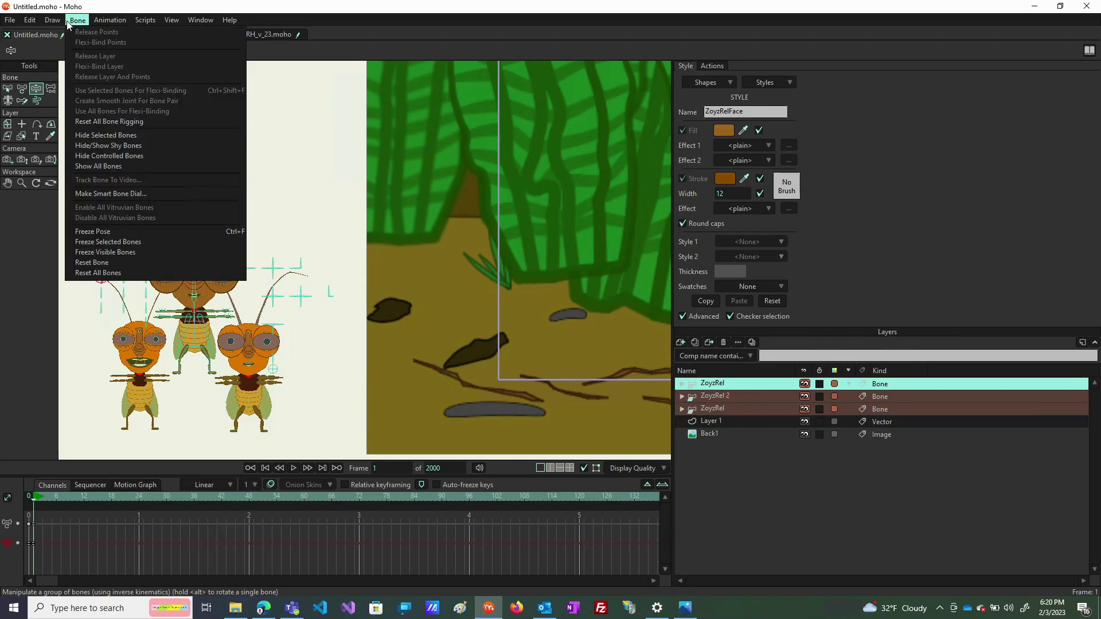
pyautogui.click(101, 147)
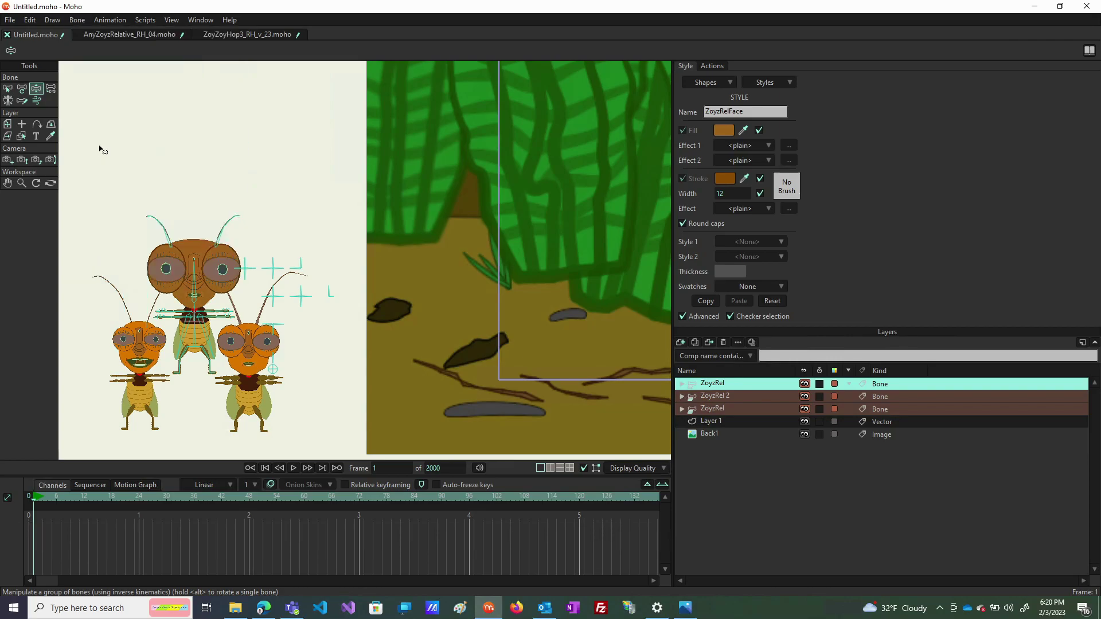
# - Hide the ZoyzRel 2 rig's shy bones and return to frame 0 to view the setup pose
pyautogui.click(735, 395)
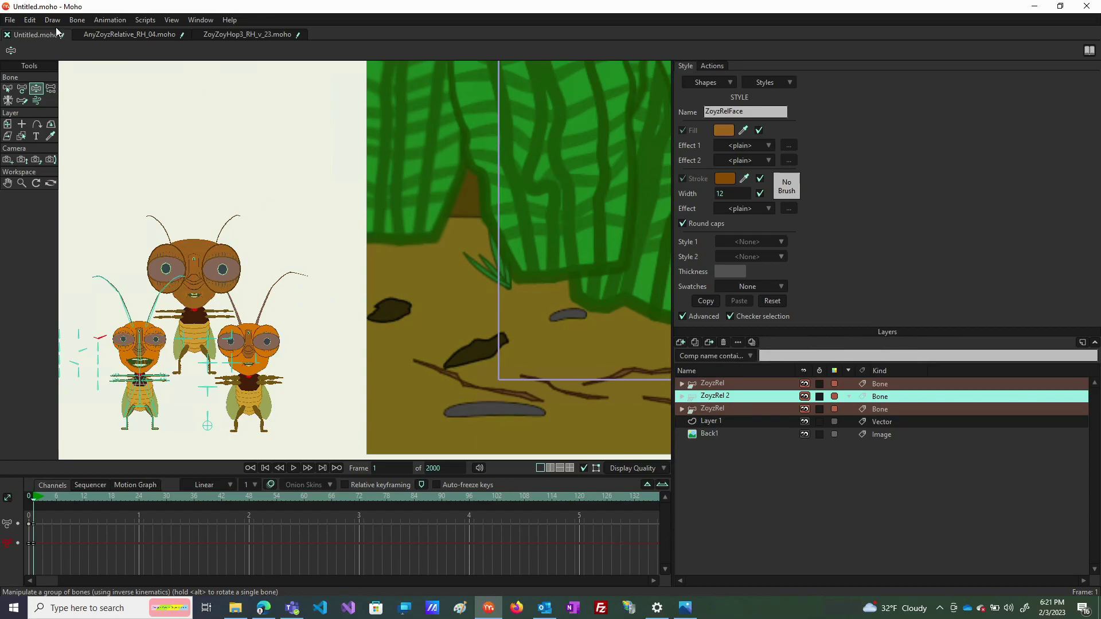
pyautogui.click(79, 22)
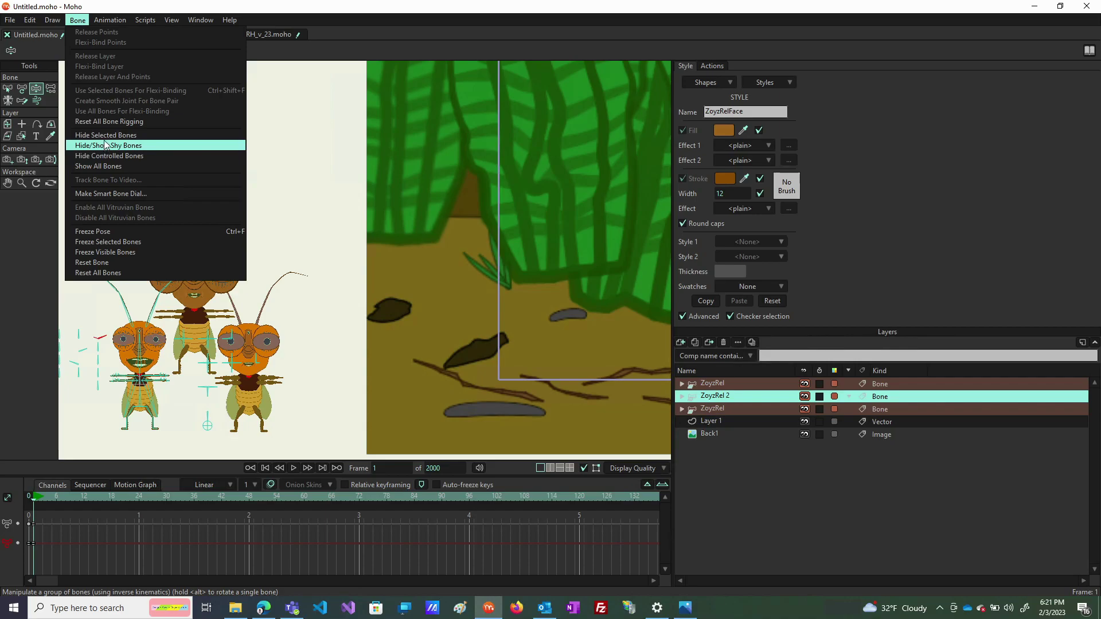
pyautogui.click(123, 148)
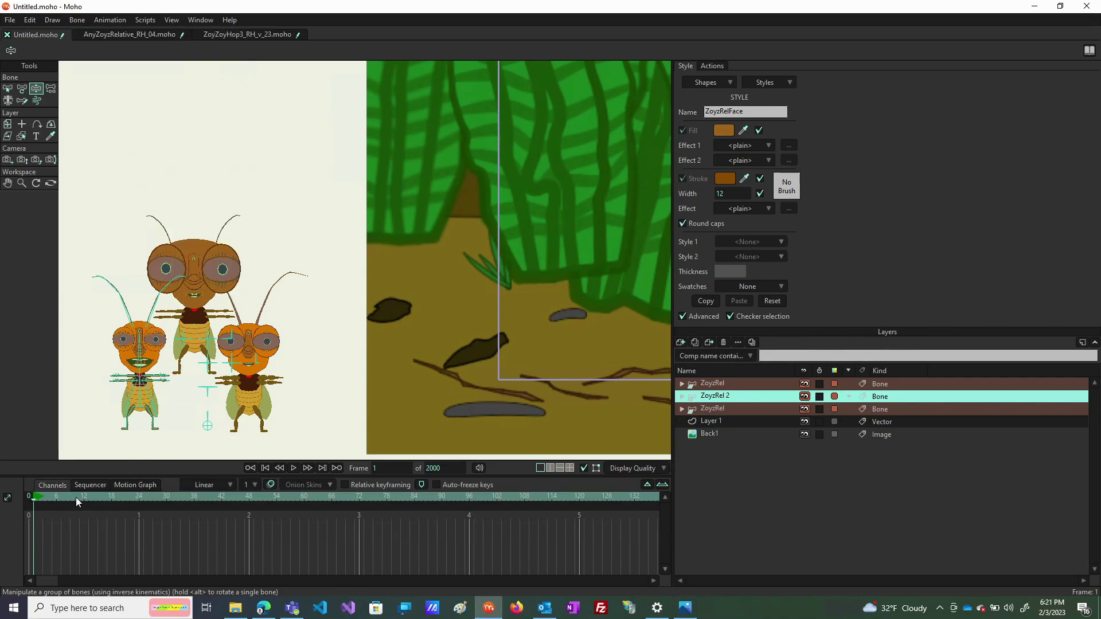
pyautogui.click(29, 497)
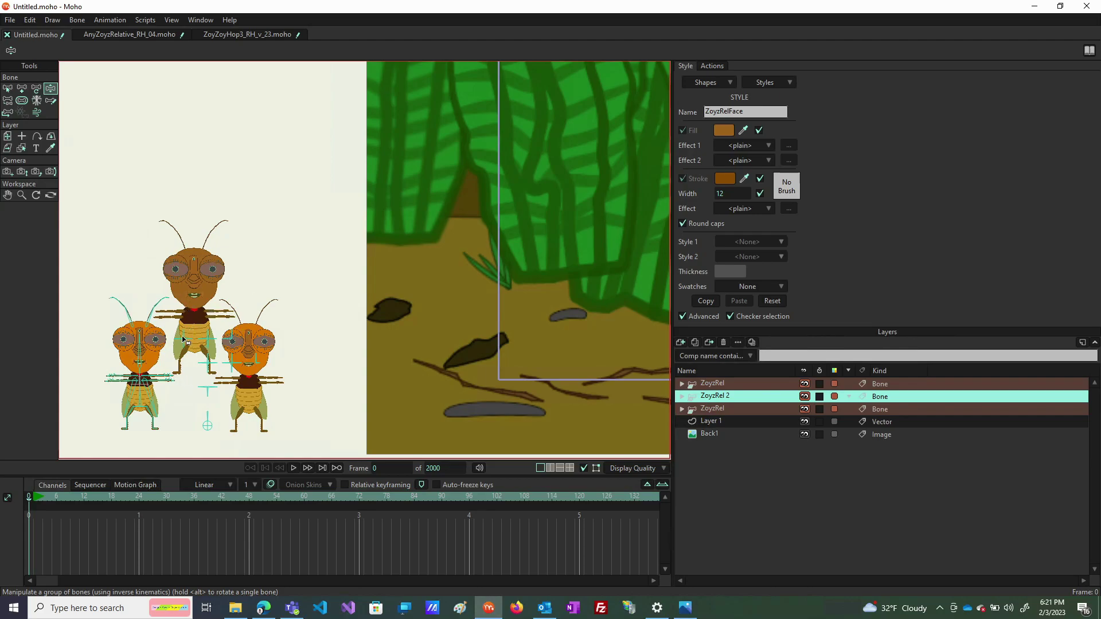
# - Check frames 1, 22, 84 and 0, then settle on frame 1 and zoom the canvas out
pyautogui.click(33, 495)
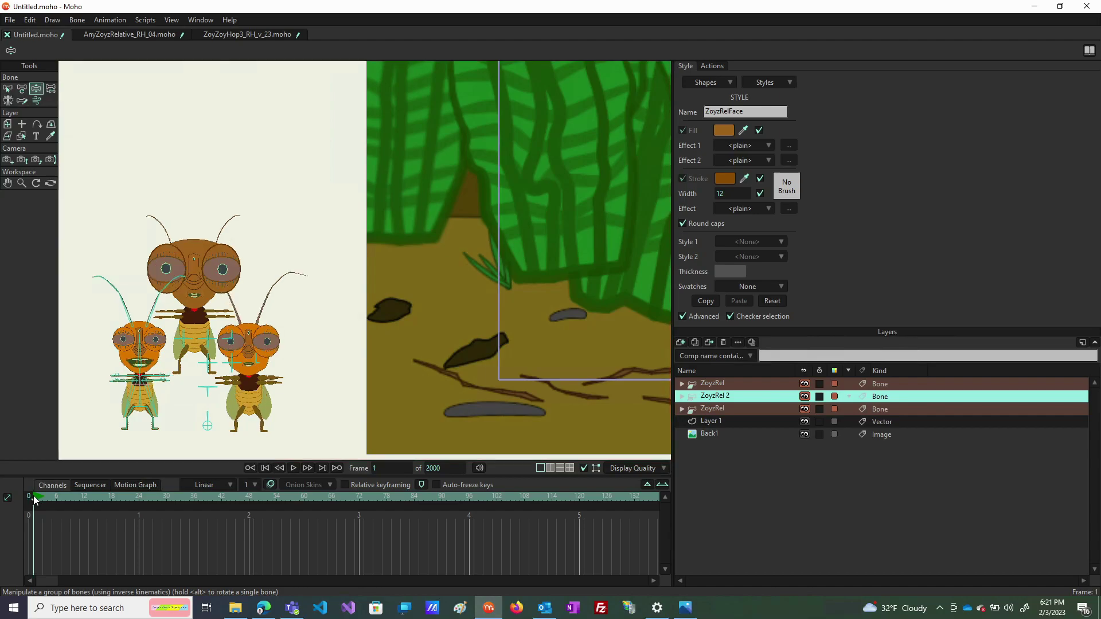
pyautogui.click(131, 494)
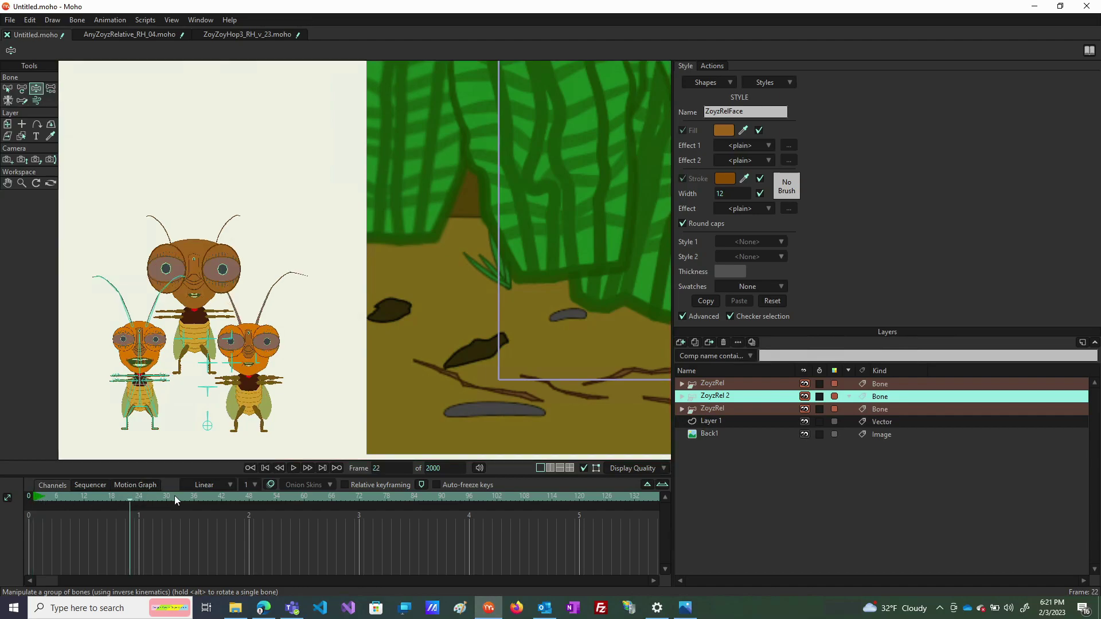
pyautogui.click(414, 496)
pyautogui.click(30, 498)
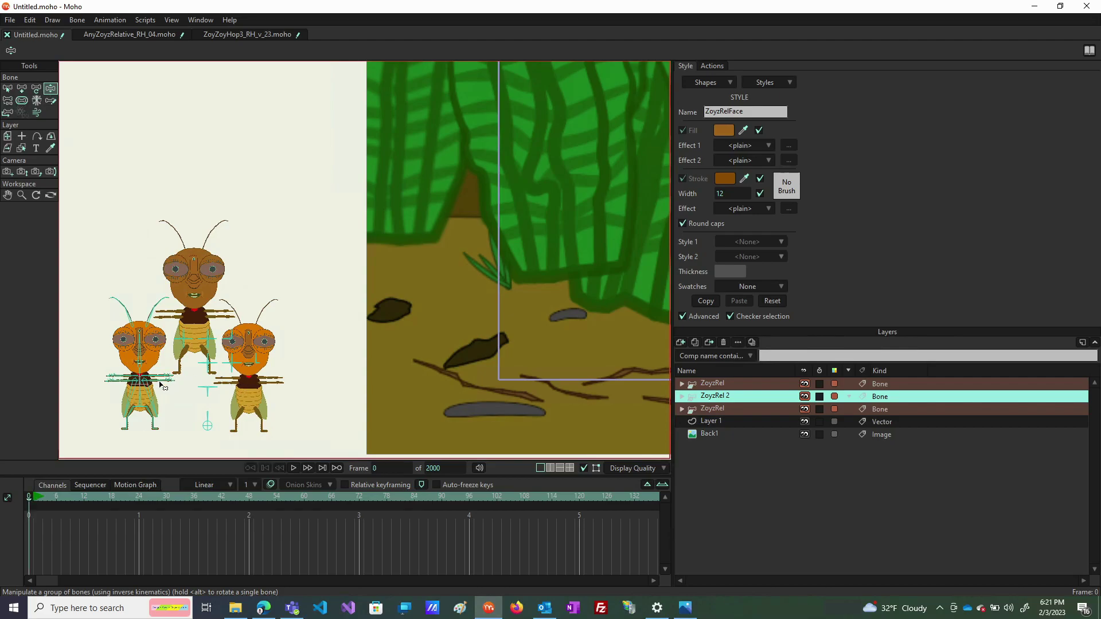
pyautogui.click(36, 497)
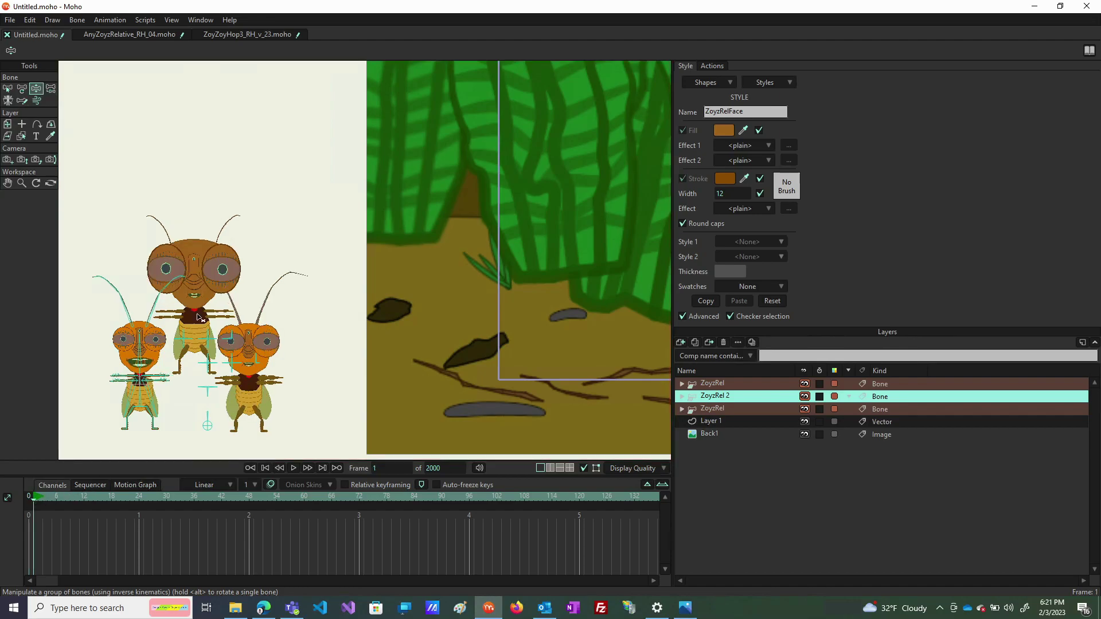
pyautogui.scroll(-4, 338, 218)
pyautogui.scroll(-1, 330, 222)
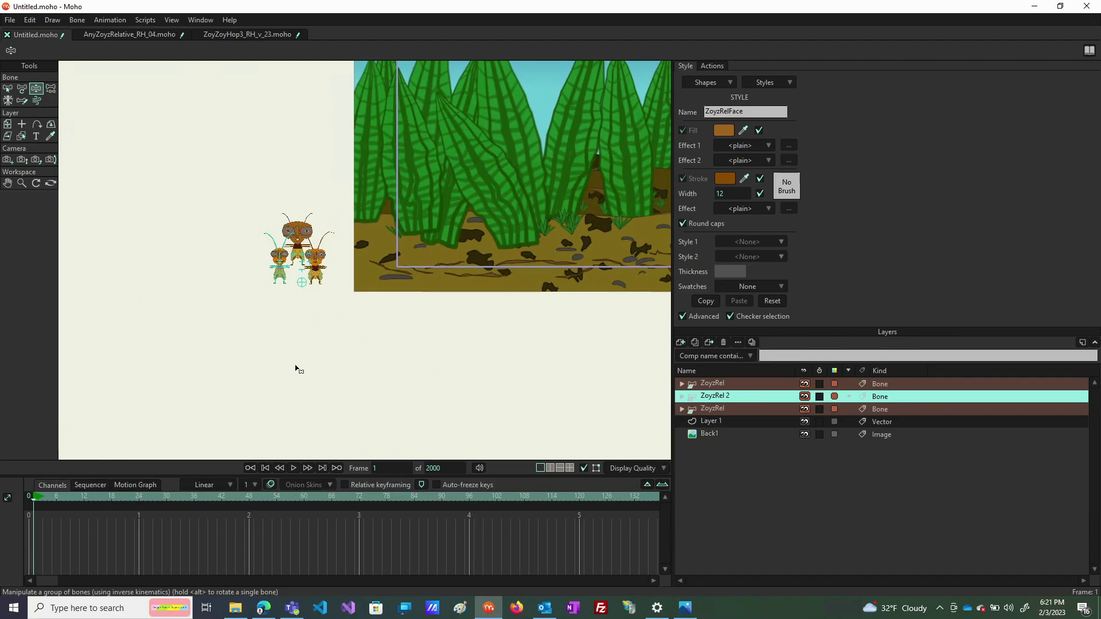
# - Move the ZoyzRel 2, bottom ZoyzRel and top ZoyzRel characters into the leafy background scene
pyautogui.scroll(2, 294, 368)
pyautogui.scroll(1, 176, 347)
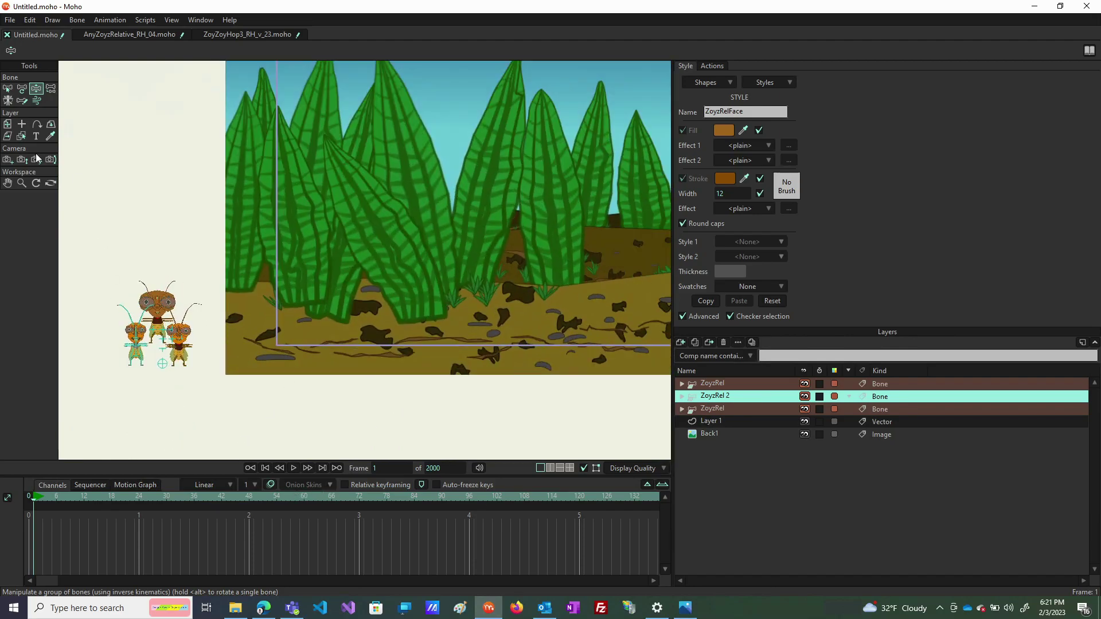
pyautogui.click(8, 123)
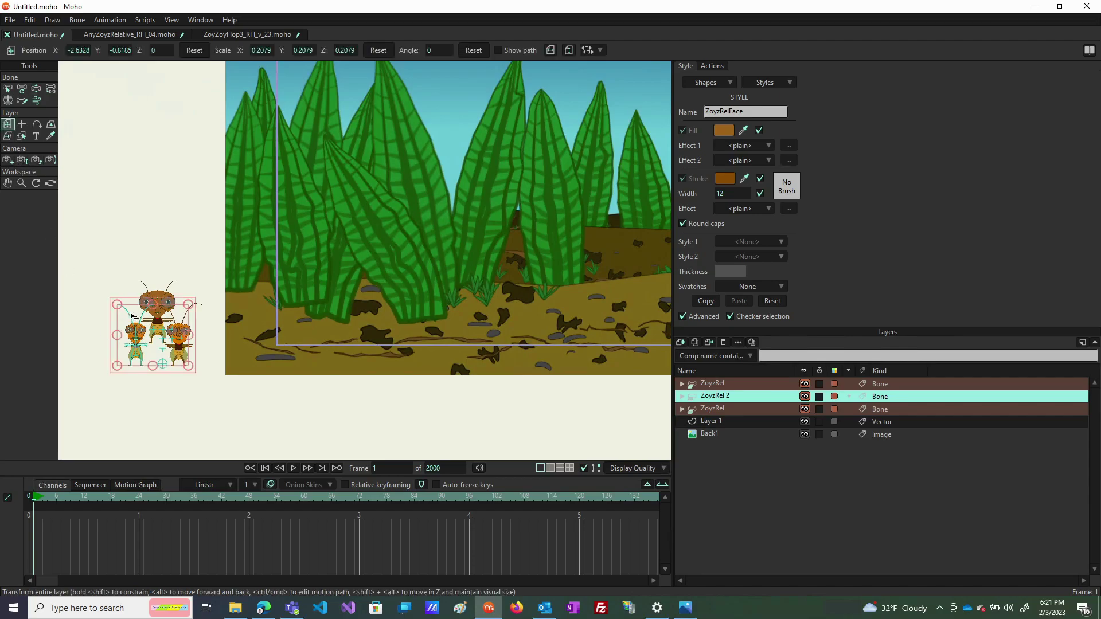
pyautogui.moveTo(153, 330); pyautogui.dragTo(325, 302)
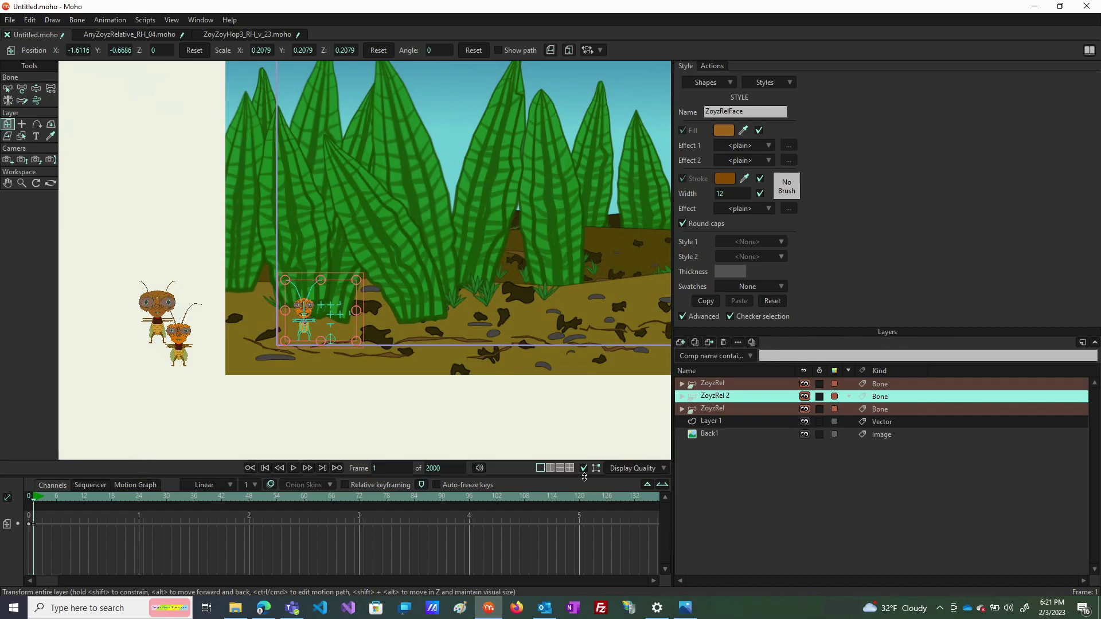
pyautogui.click(755, 412)
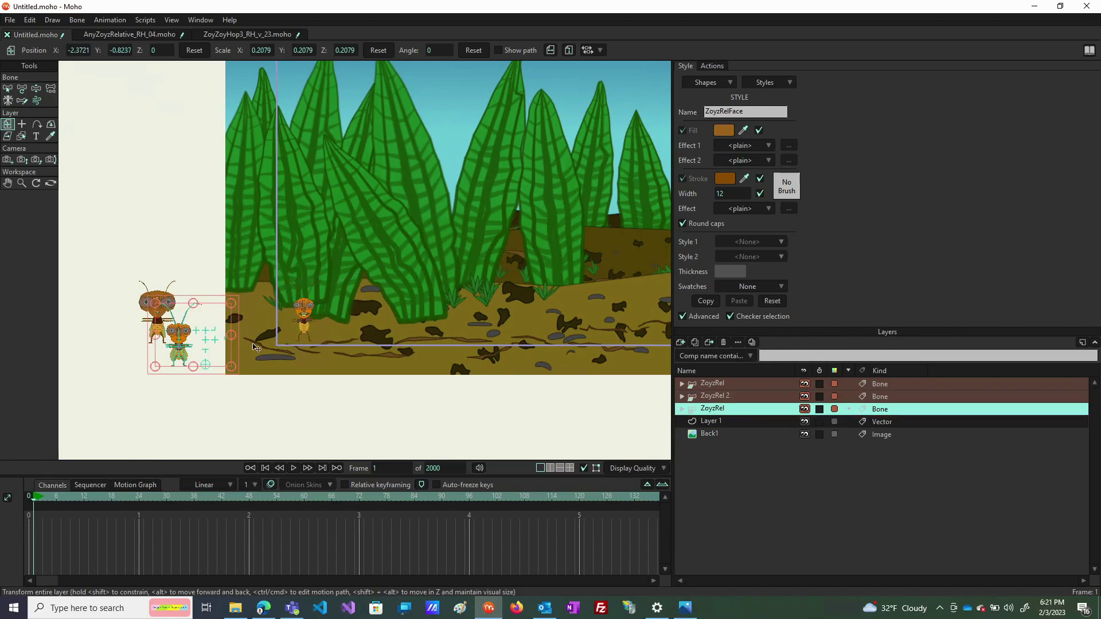
pyautogui.moveTo(204, 330); pyautogui.dragTo(392, 300)
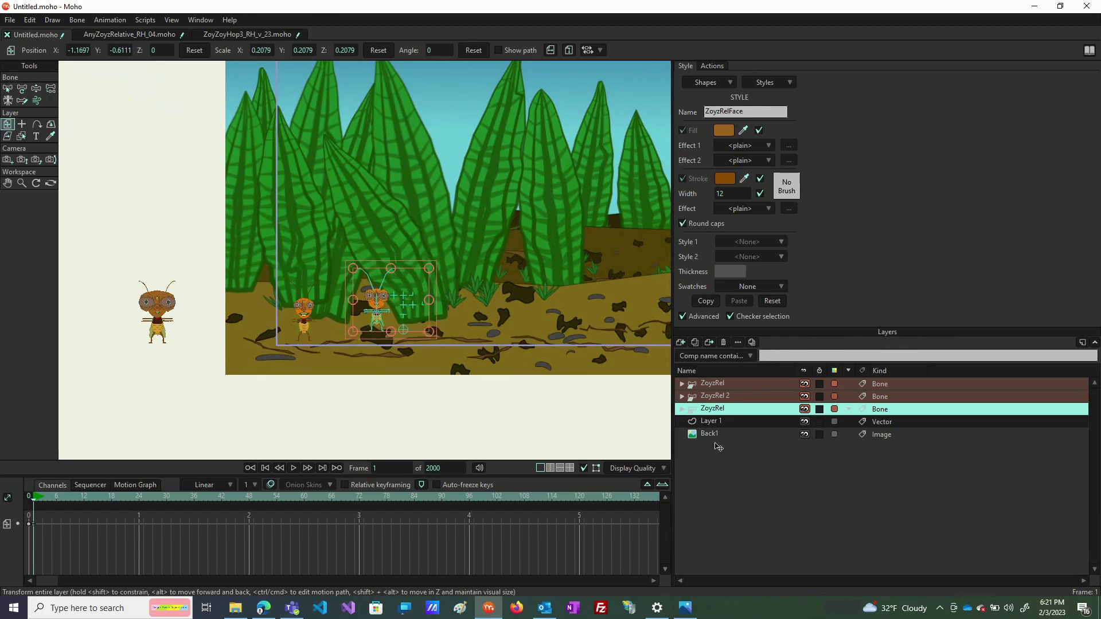
pyautogui.click(726, 386)
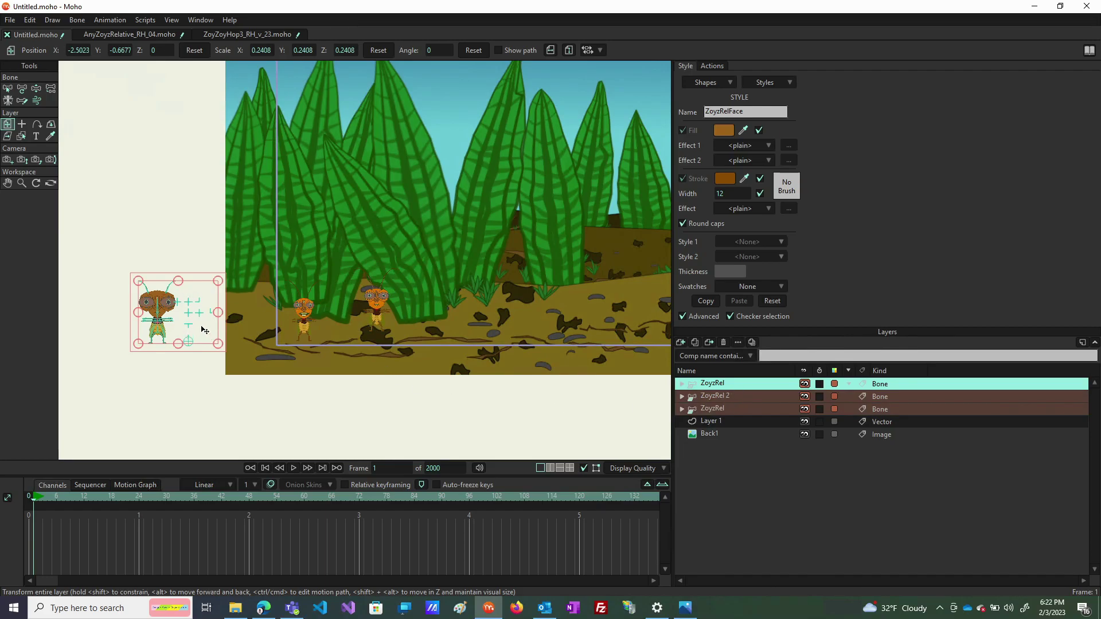
pyautogui.moveTo(204, 330); pyautogui.dragTo(504, 315)
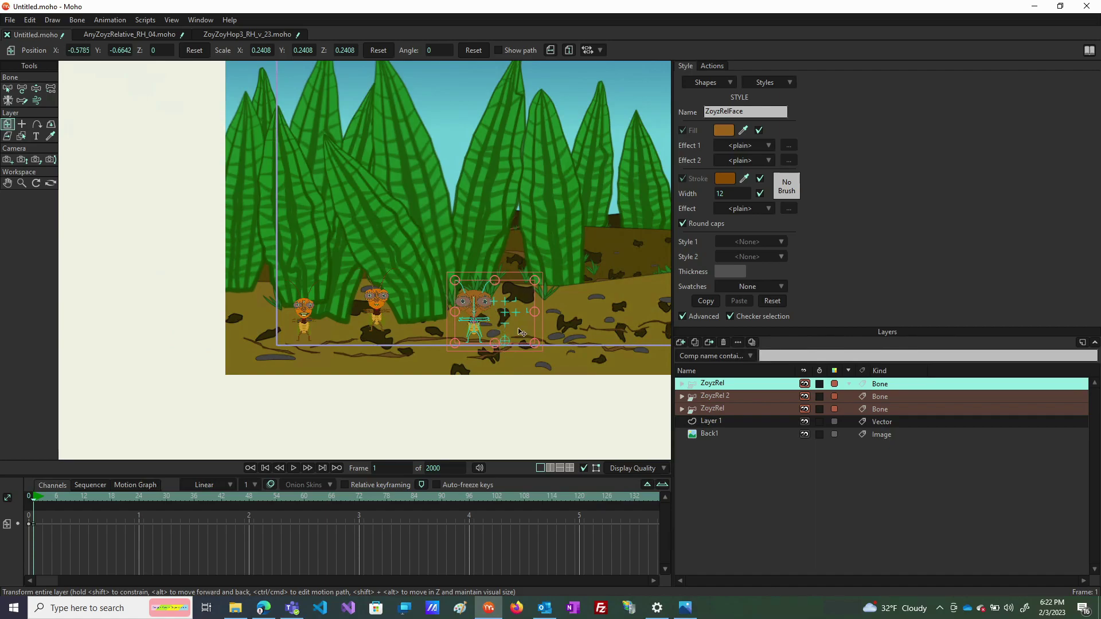
# - Rename the top ZoyzRel layer to ZoyzRelA
pyautogui.doubleClick(729, 384)
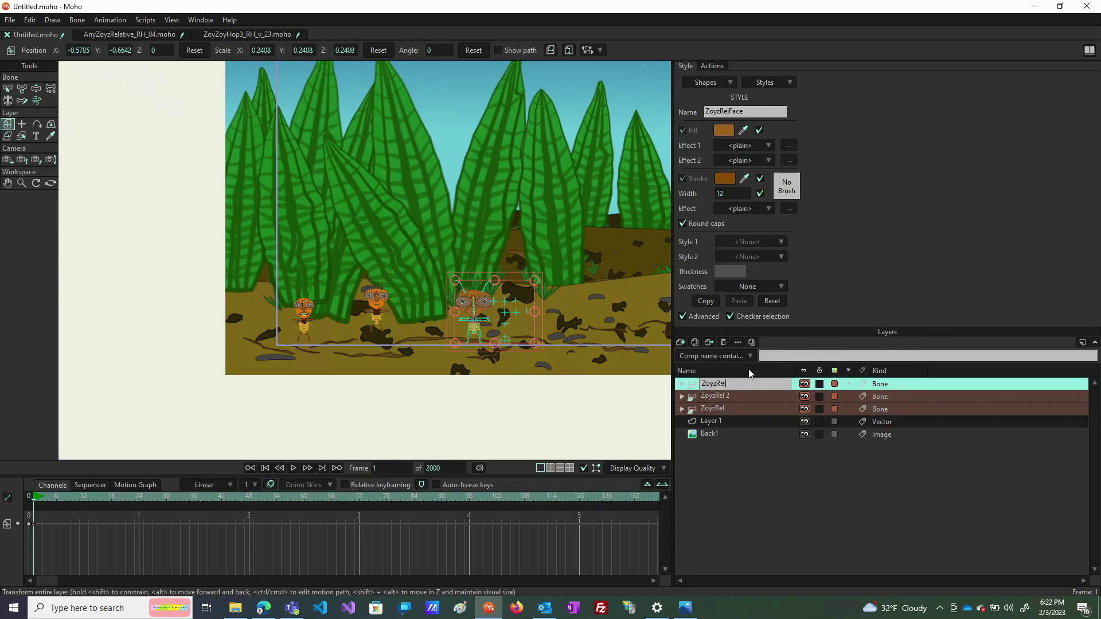
pyautogui.write('A')
pyautogui.click(755, 431)
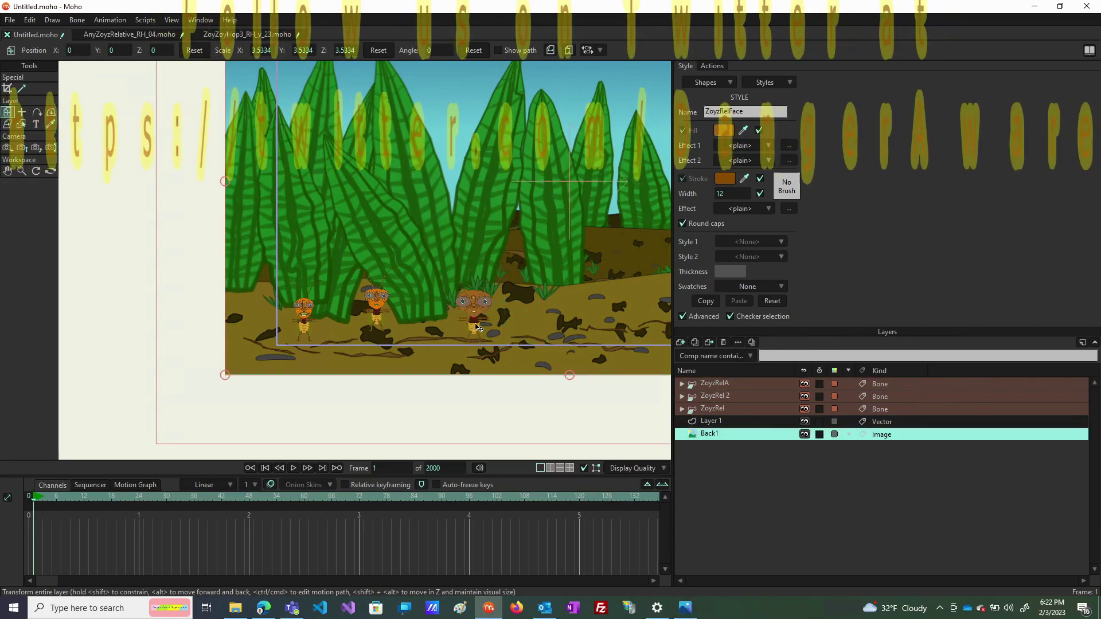
# - Switch to the AnyZoyzRelative_RH_04.moho document
pyautogui.scroll(5, 478, 328)
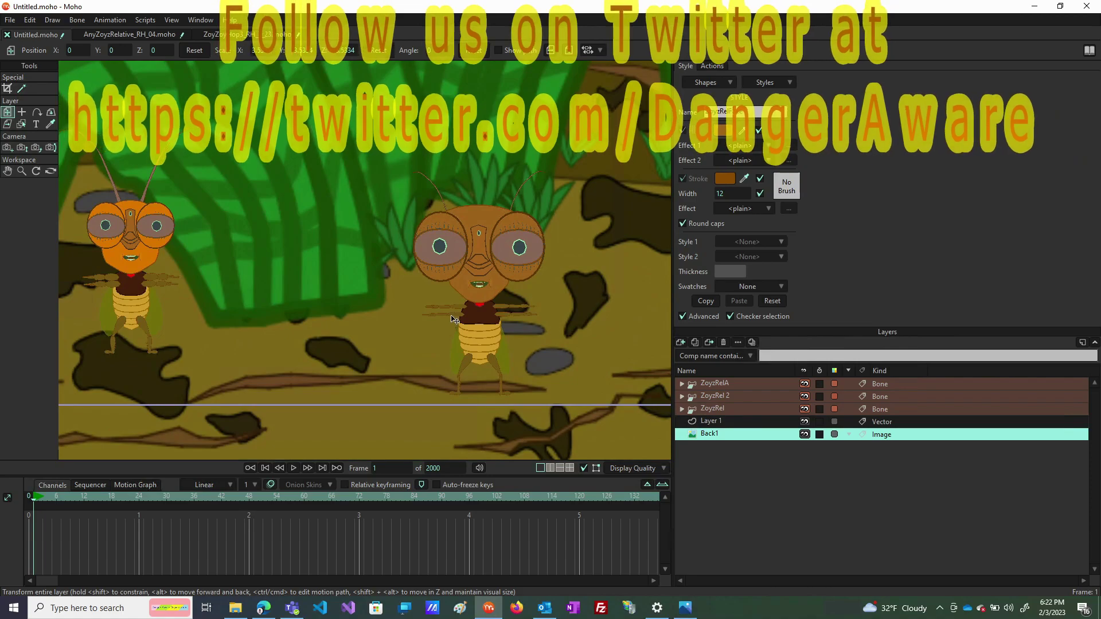
pyautogui.scroll(-5, 453, 319)
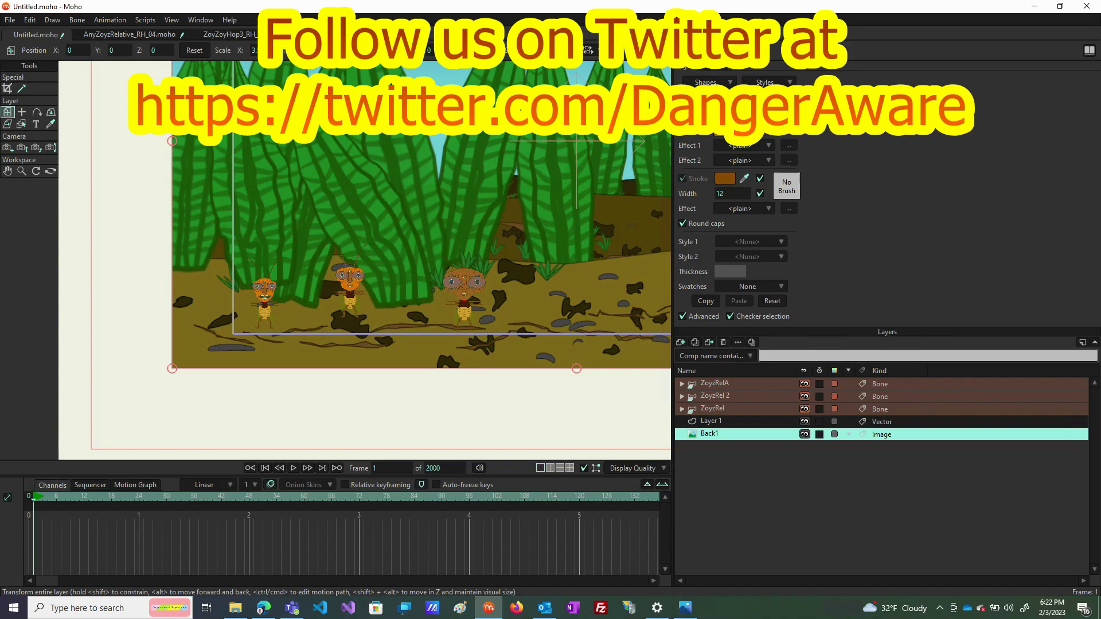
pyautogui.click(129, 35)
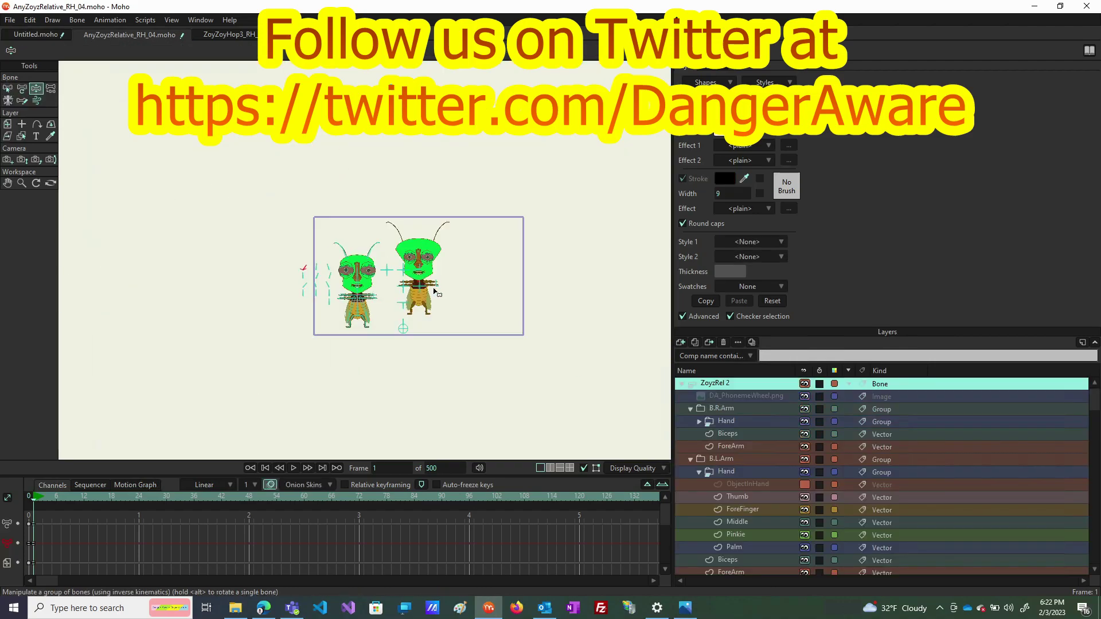
# - Set the end frame to 5000 and pose the head's control bones to narrow the left grasshopper's skull into a bulb
pyautogui.click(445, 467)
pyautogui.write('50')
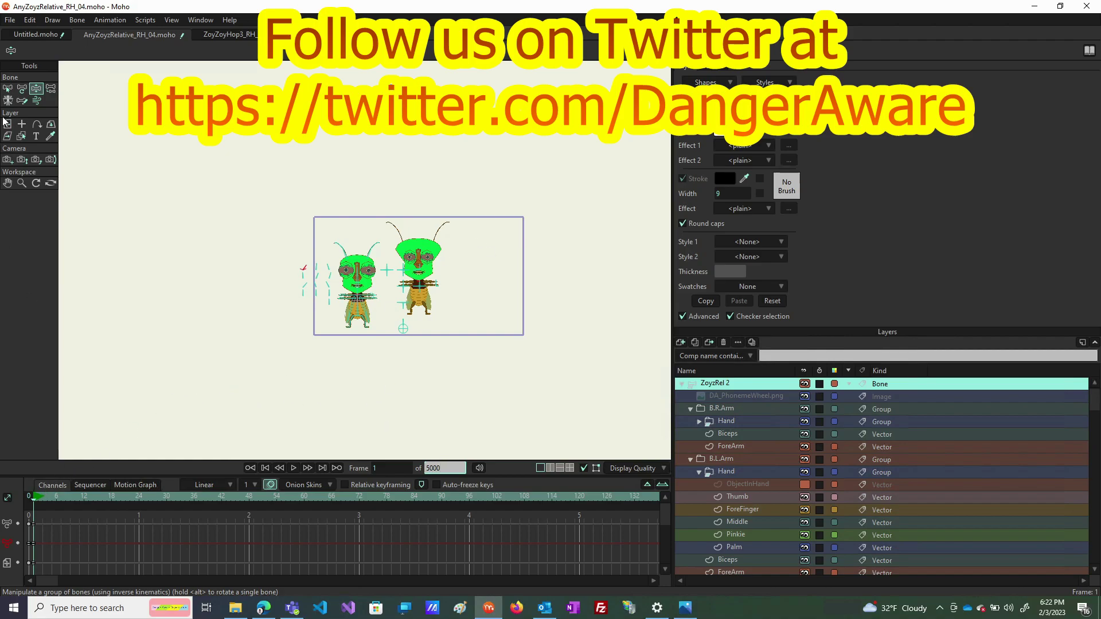
pyautogui.click(8, 88)
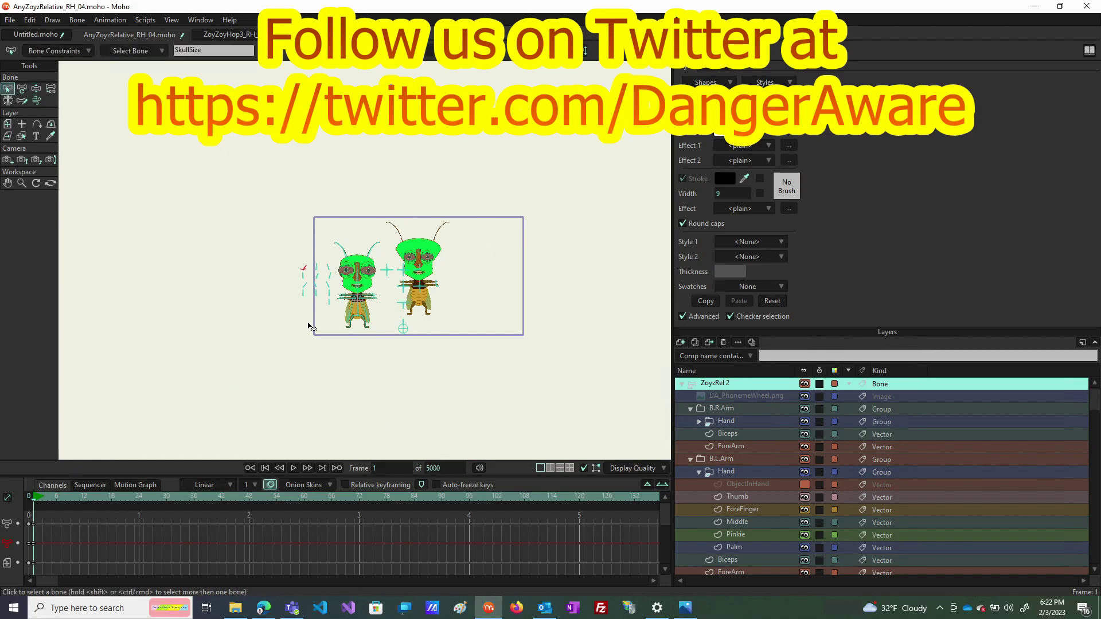
pyautogui.scroll(5, 321, 287)
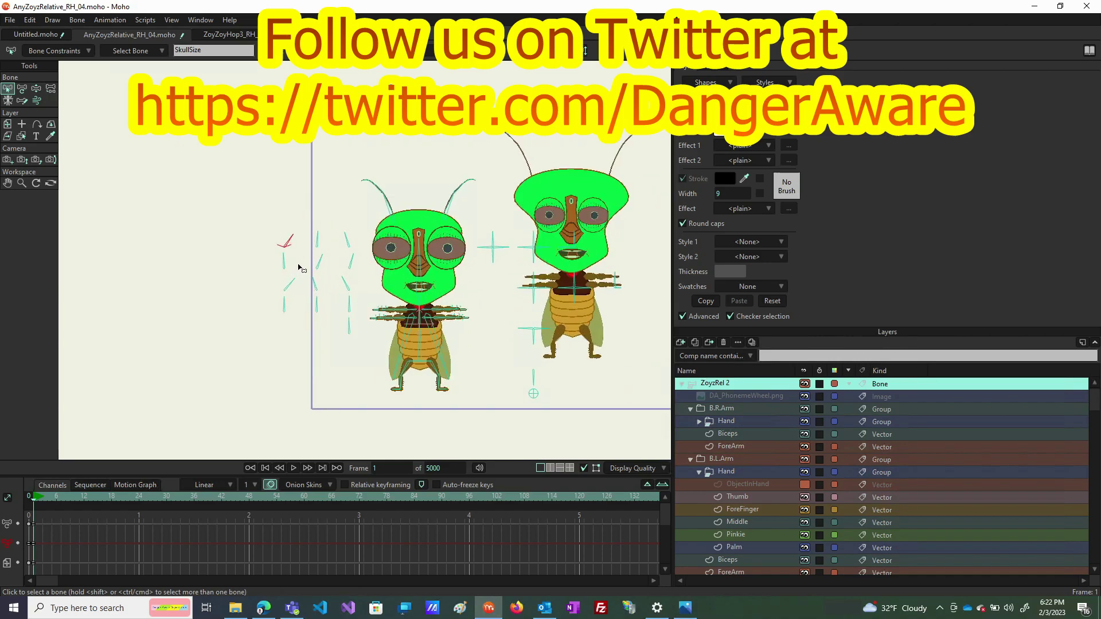
pyautogui.click(297, 239)
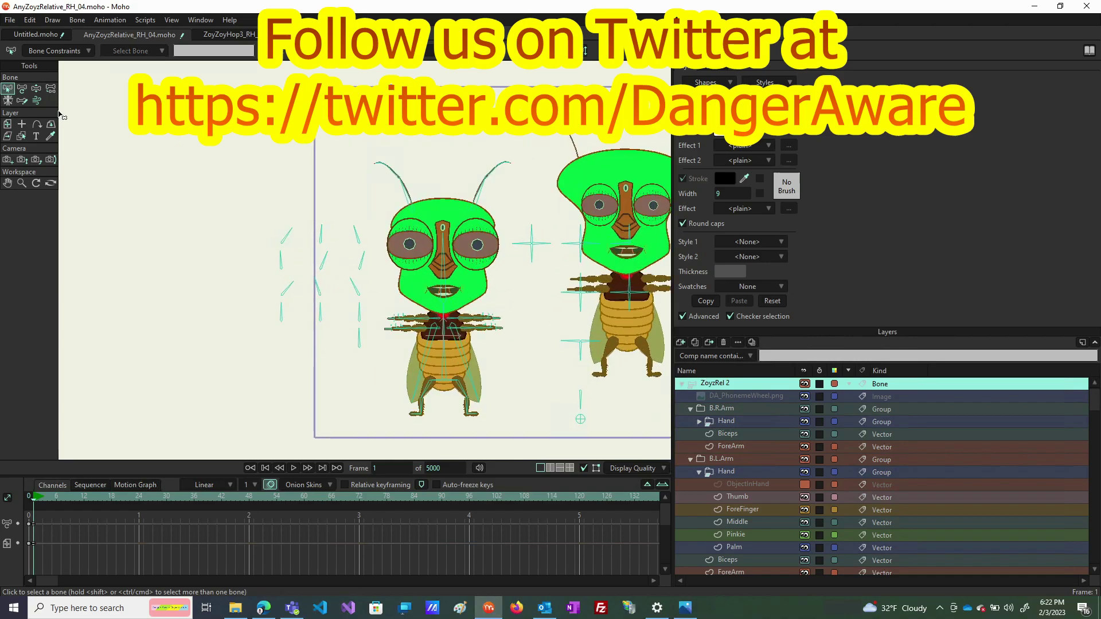
pyautogui.click(36, 88)
pyautogui.moveTo(291, 235); pyautogui.dragTo(231, 298)
pyautogui.moveTo(377, 269); pyautogui.dragTo(287, 346)
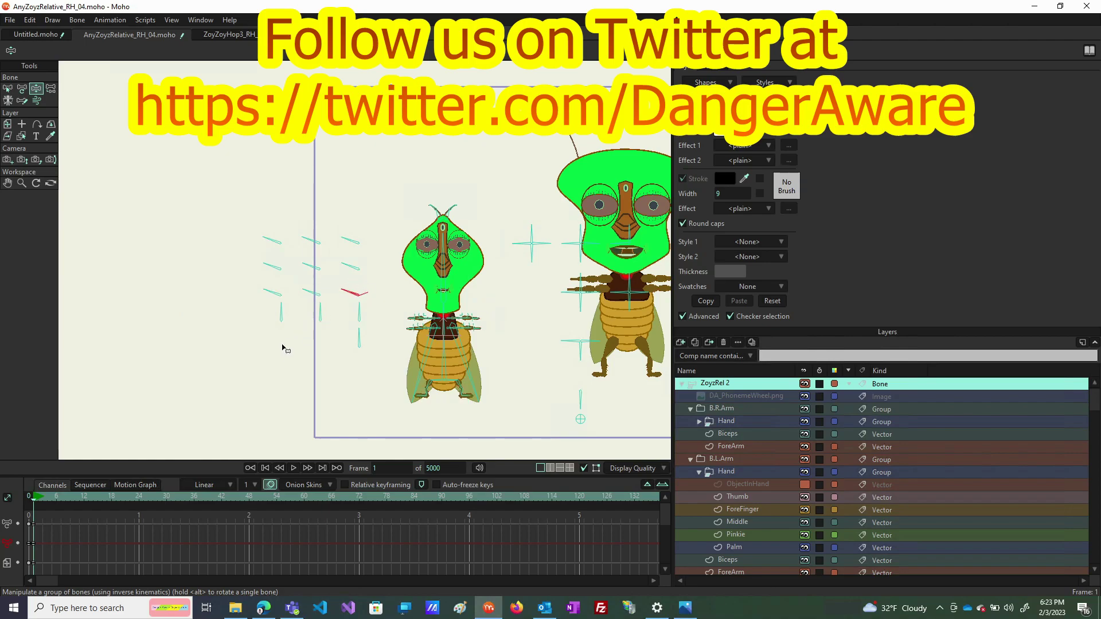
# - At frame 5000, pose smart bones to enlarge the left grasshopper's head, eyes, nose and mouth
pyautogui.press('b')
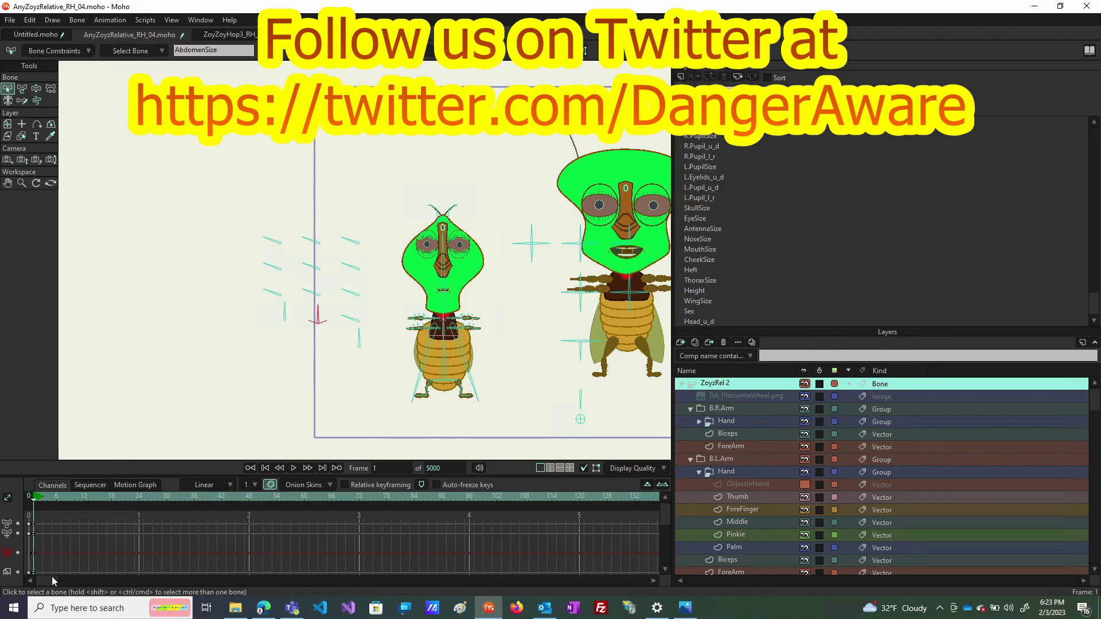
pyautogui.moveTo(51, 580); pyautogui.dragTo(656, 583)
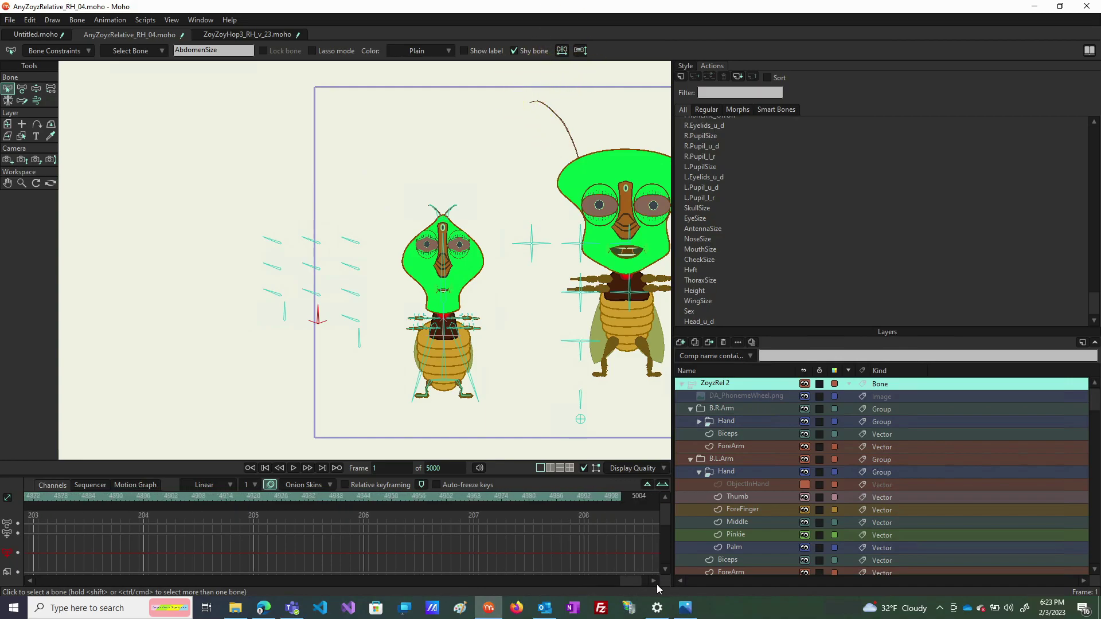
pyautogui.click(620, 492)
pyautogui.click(36, 88)
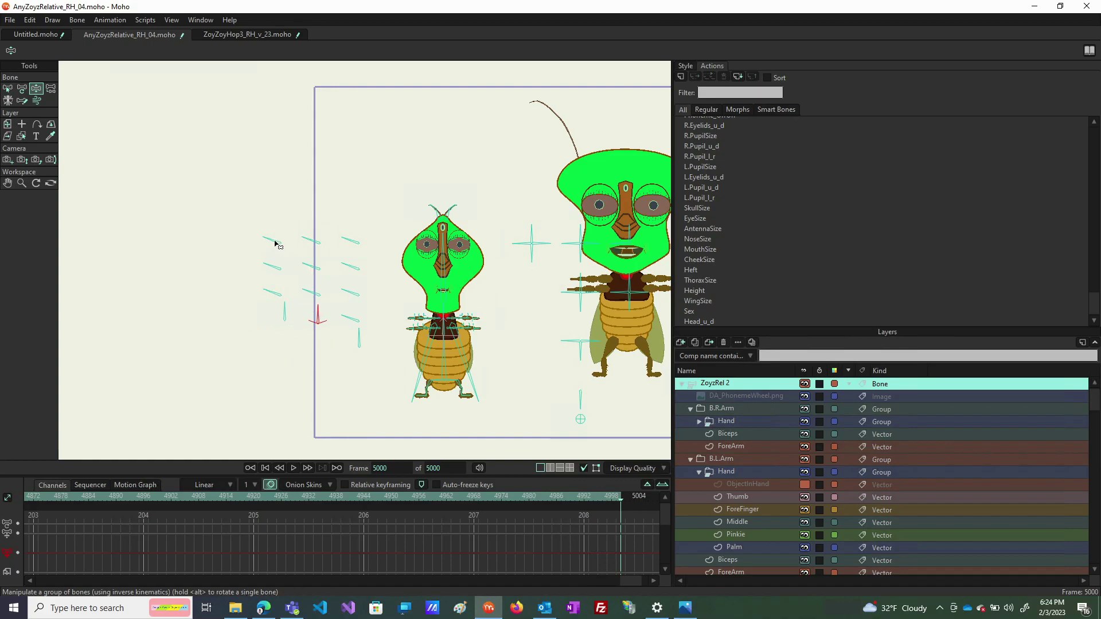
pyautogui.moveTo(275, 243); pyautogui.dragTo(385, 259)
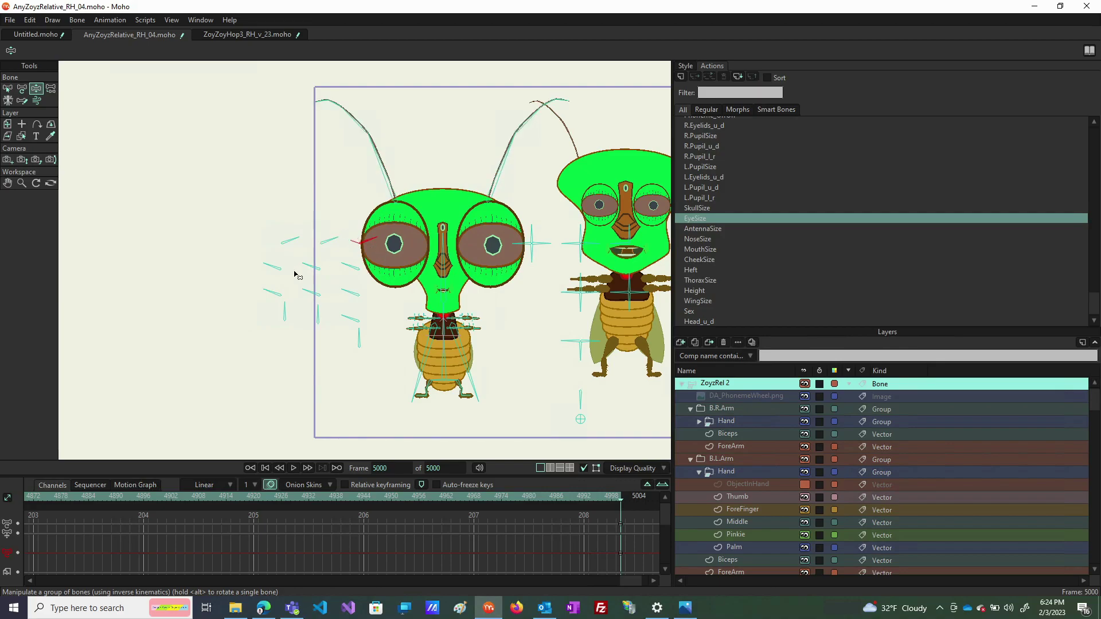
pyautogui.moveTo(282, 268); pyautogui.dragTo(395, 281)
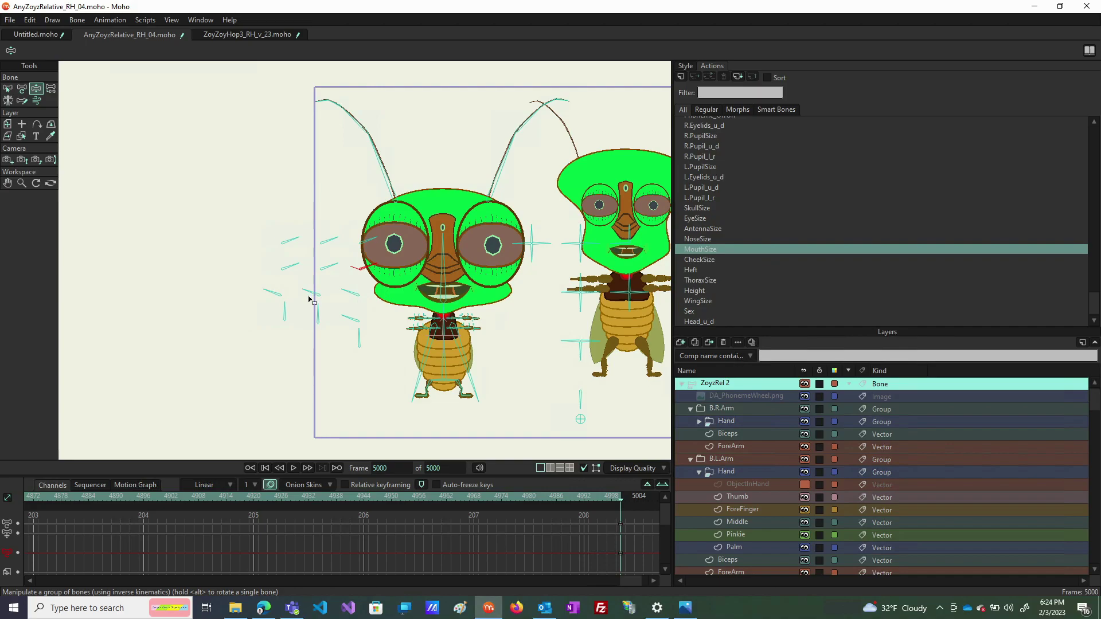
pyautogui.moveTo(269, 295); pyautogui.dragTo(393, 376)
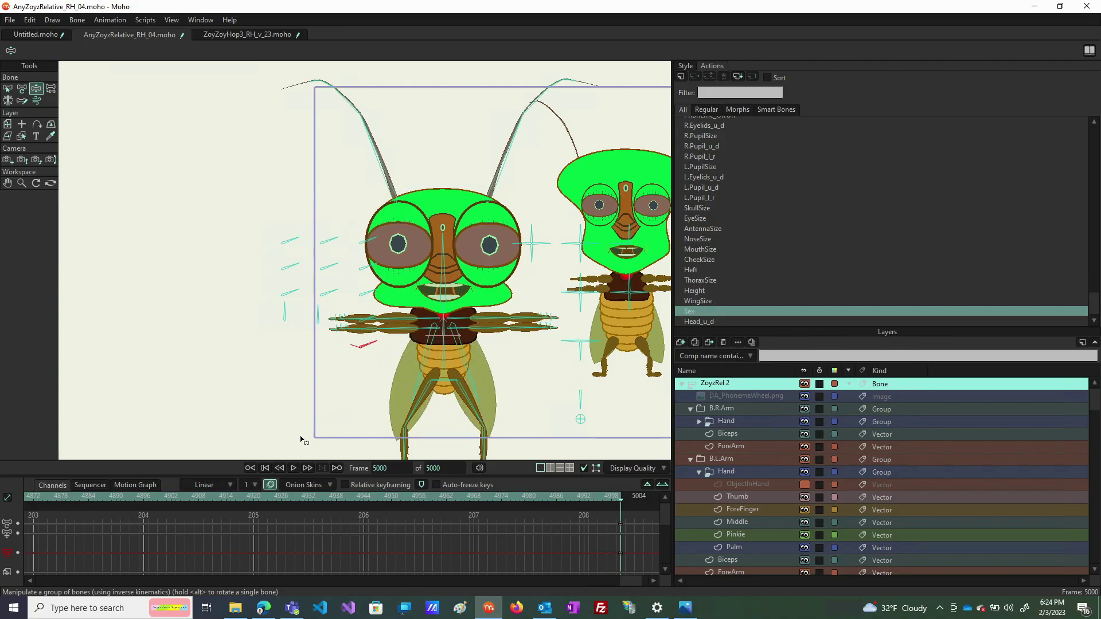
# - Collapse ZoyzRel 2 and select the ZoyzRel character layer
pyautogui.scroll(-3, 179, 352)
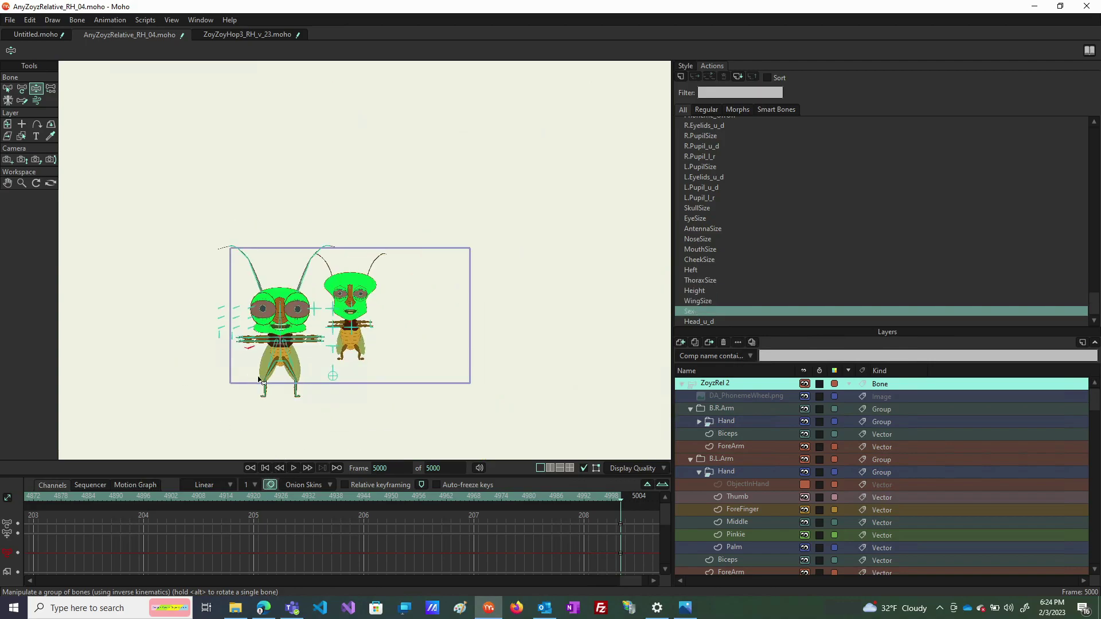
pyautogui.click(682, 384)
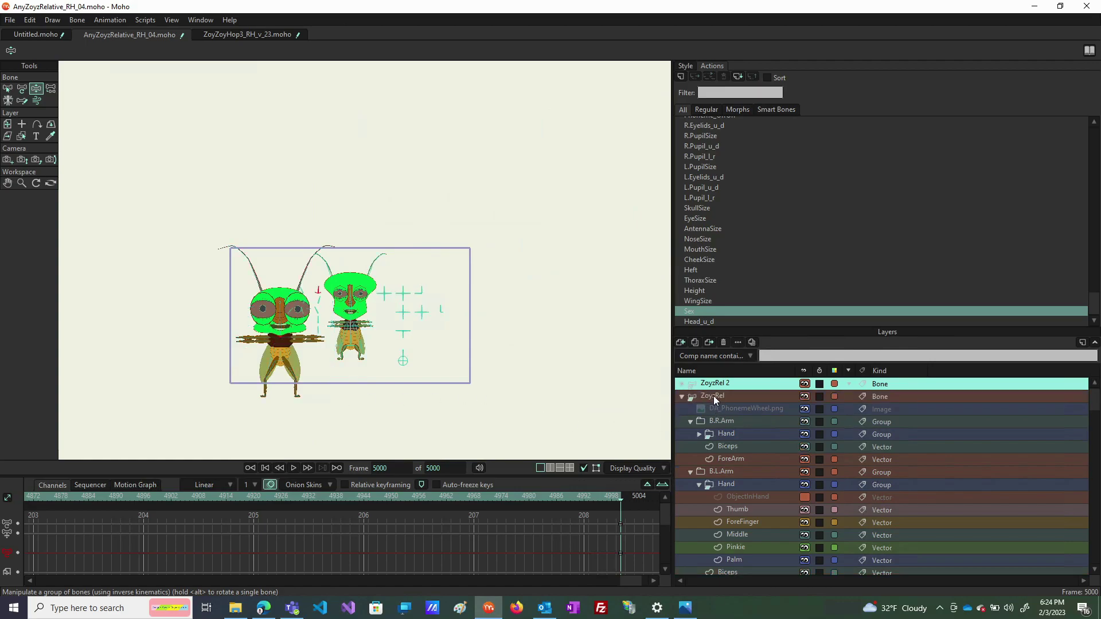
pyautogui.click(713, 395)
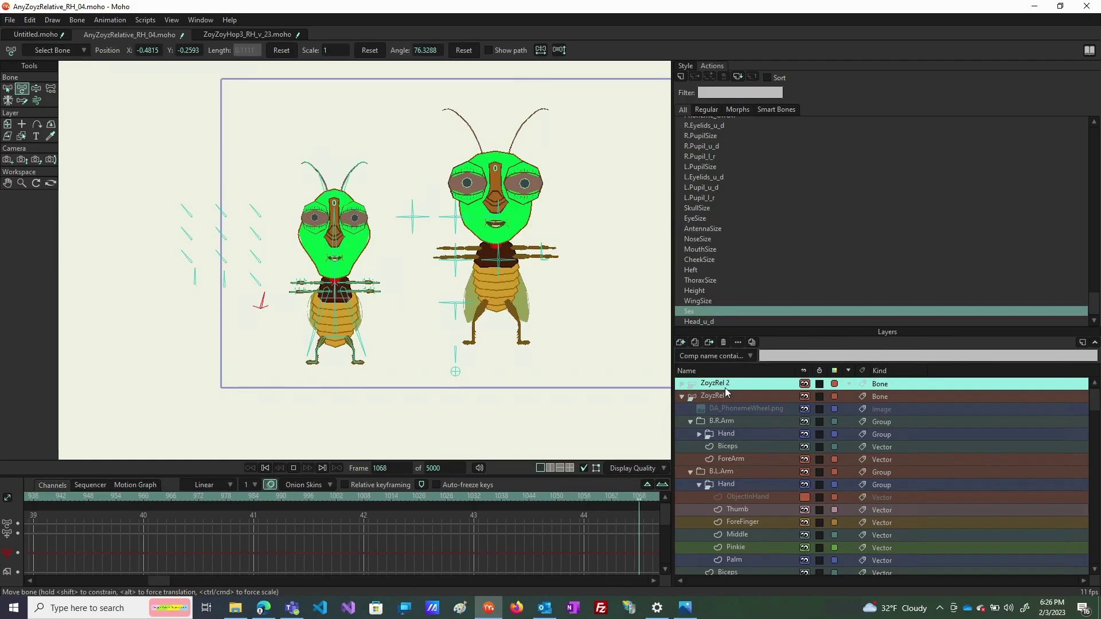
# - Stop playback and rewind the timeline to frame 0
pyautogui.click(294, 468)
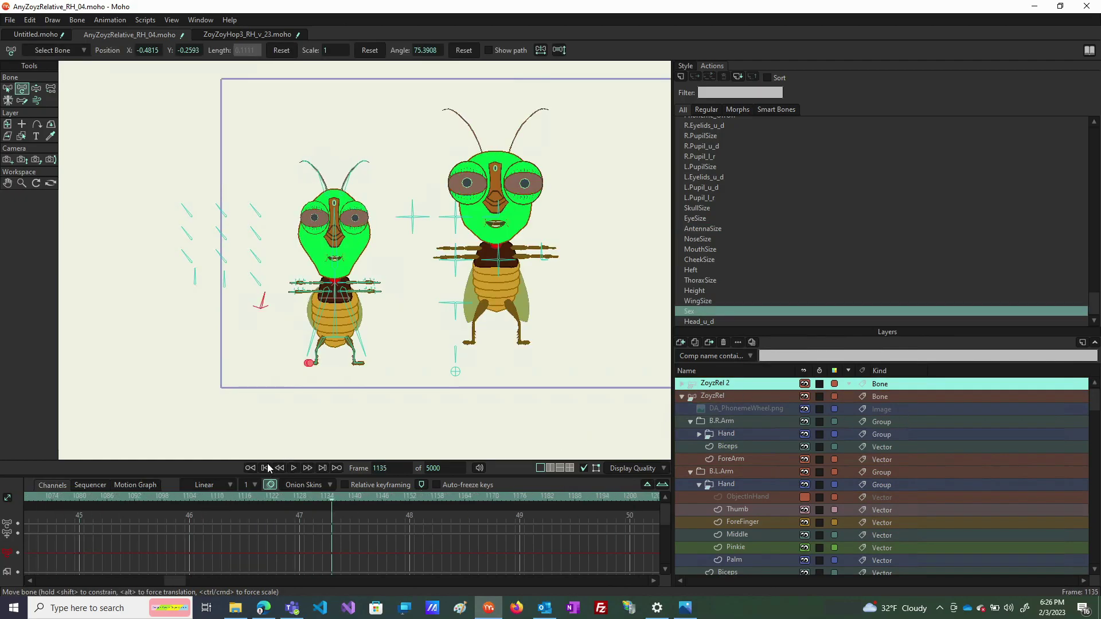
pyautogui.click(250, 468)
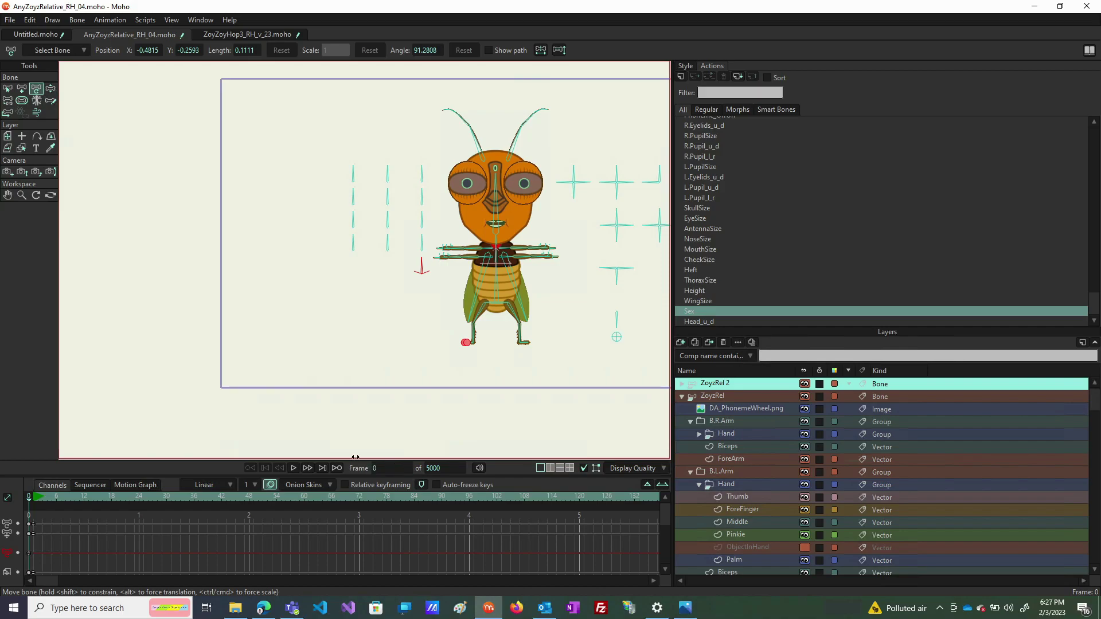
# - At frame 500, rotate a smart-bone lever to widen the left grasshopper's head into a trapezoid
pyautogui.press('5')
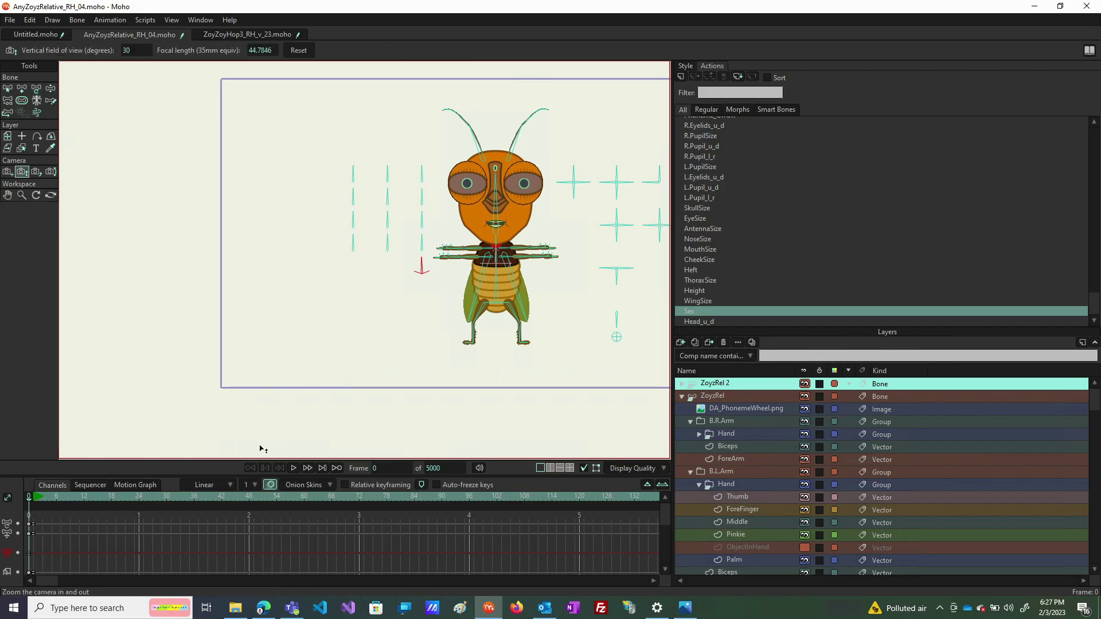
pyautogui.click(390, 471)
pyautogui.write('500')
pyautogui.press('Return')
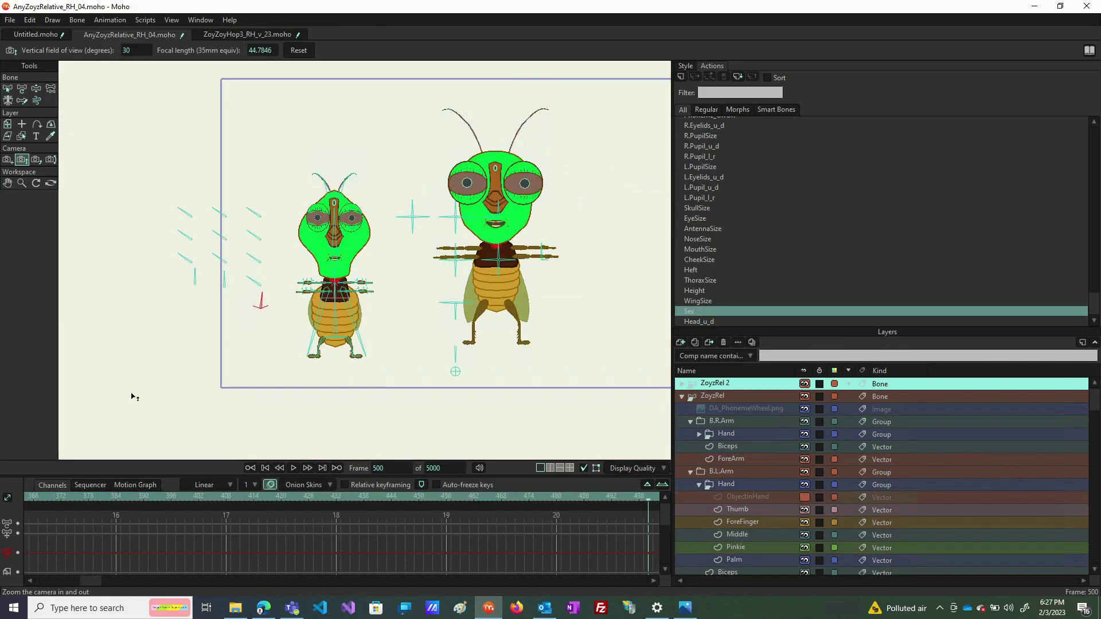
pyautogui.click(36, 88)
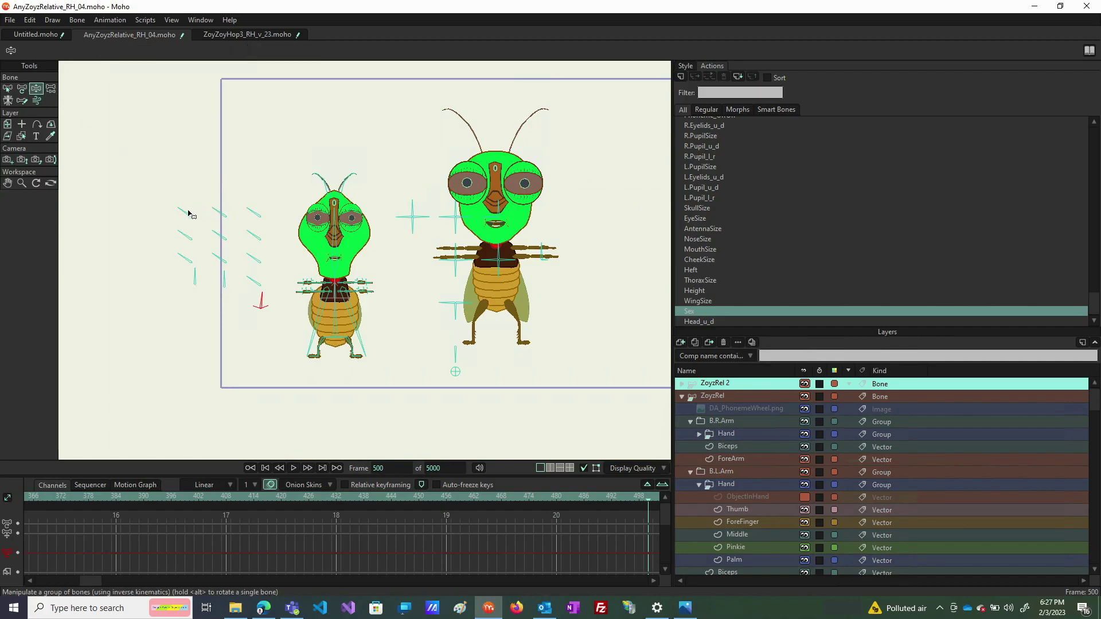
pyautogui.moveTo(190, 213); pyautogui.dragTo(208, 218)
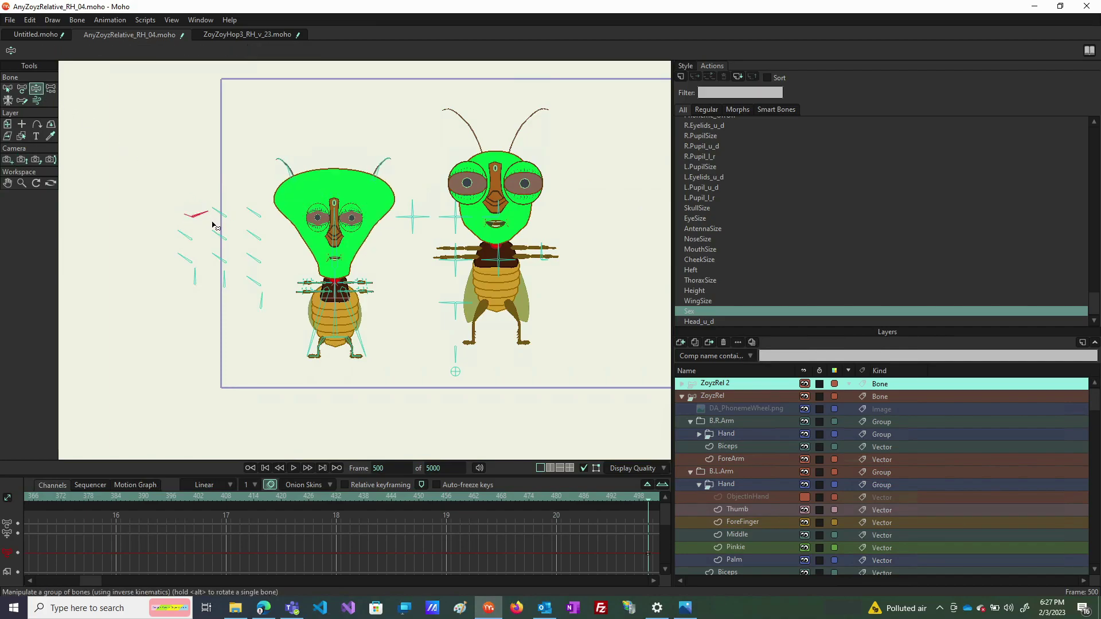
# - At frame 1000, enlarge the left grasshopper's eyes, then move to frame 1500
pyautogui.click(397, 468)
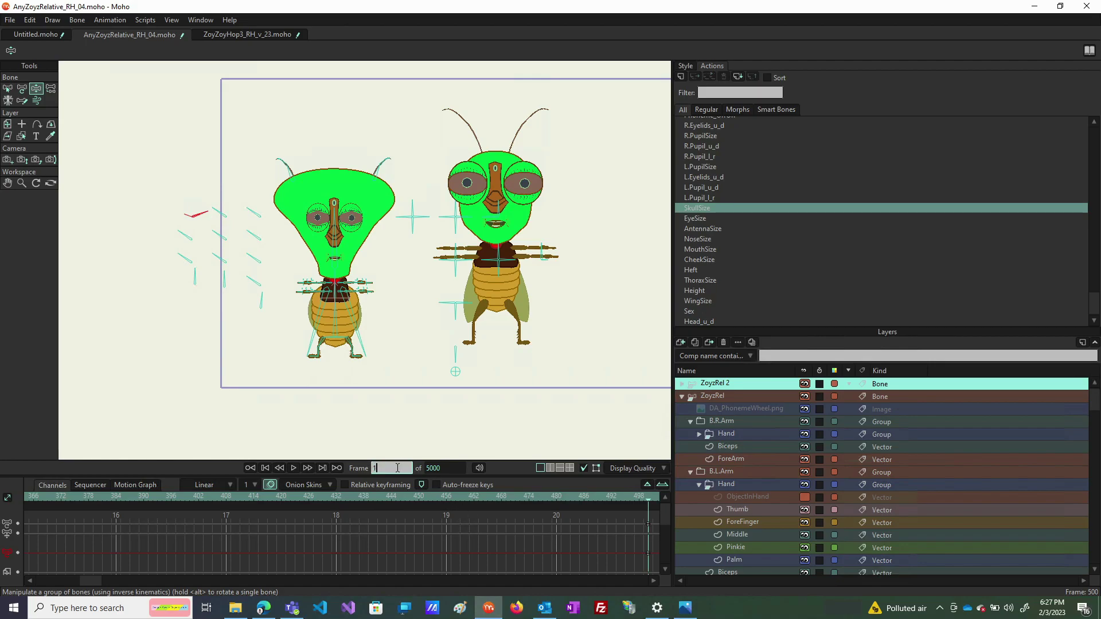
pyautogui.write('1000')
pyautogui.press('Return')
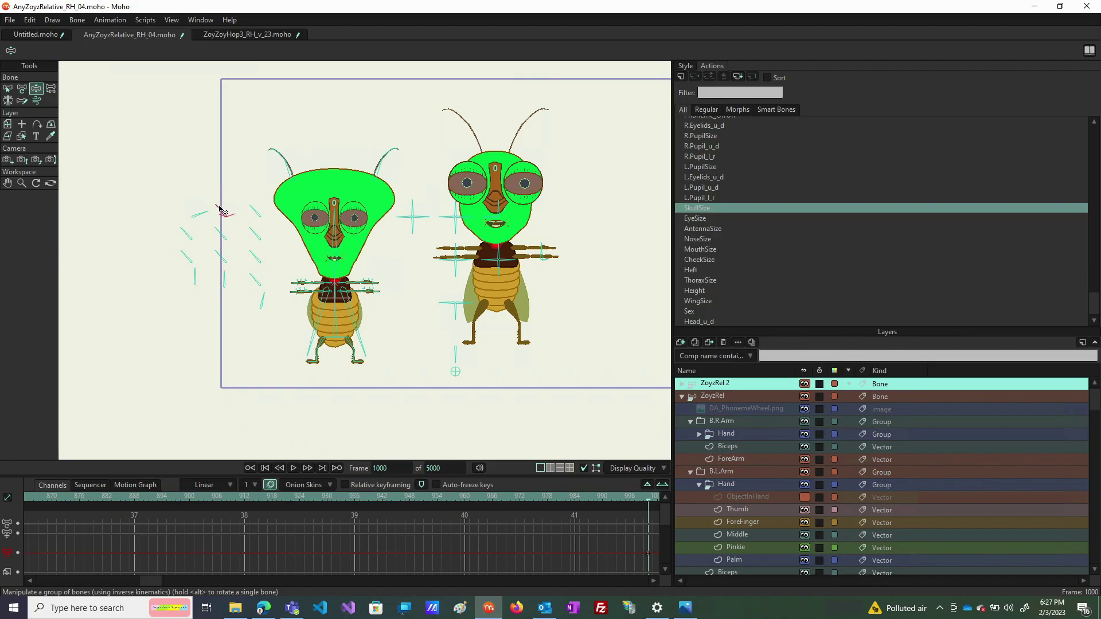
pyautogui.moveTo(219, 208); pyautogui.dragTo(143, 225)
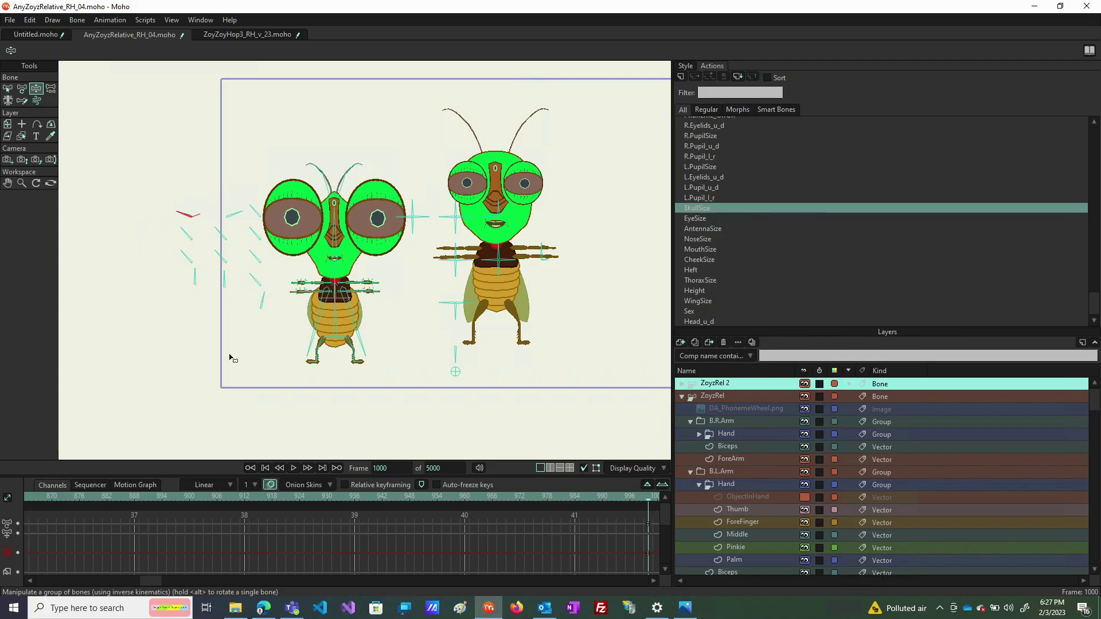
pyautogui.click(400, 469)
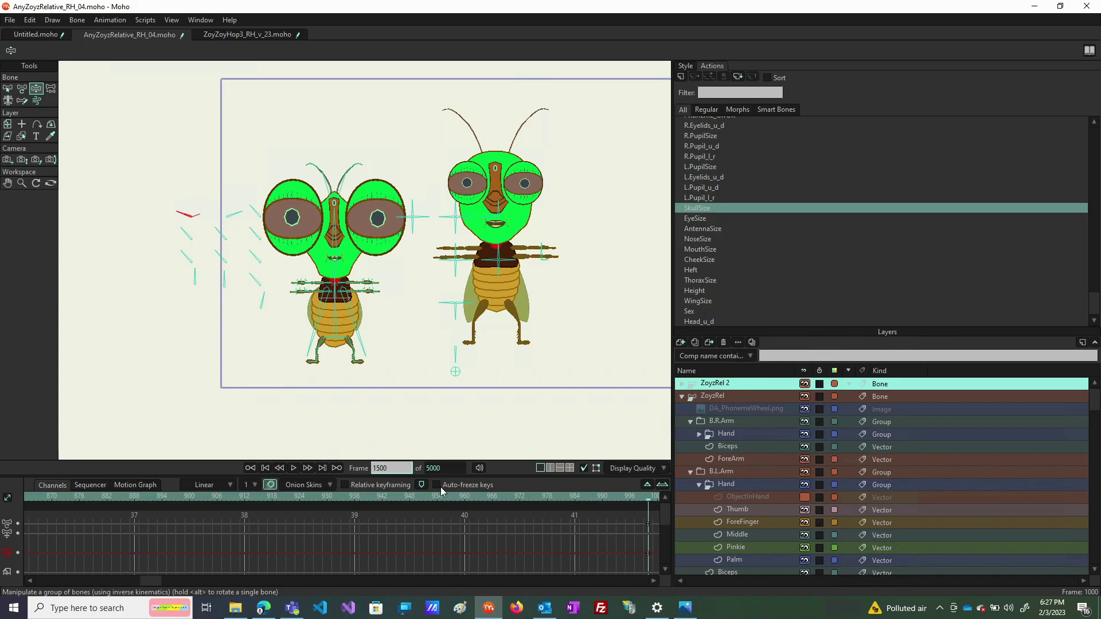
pyautogui.press('Return')
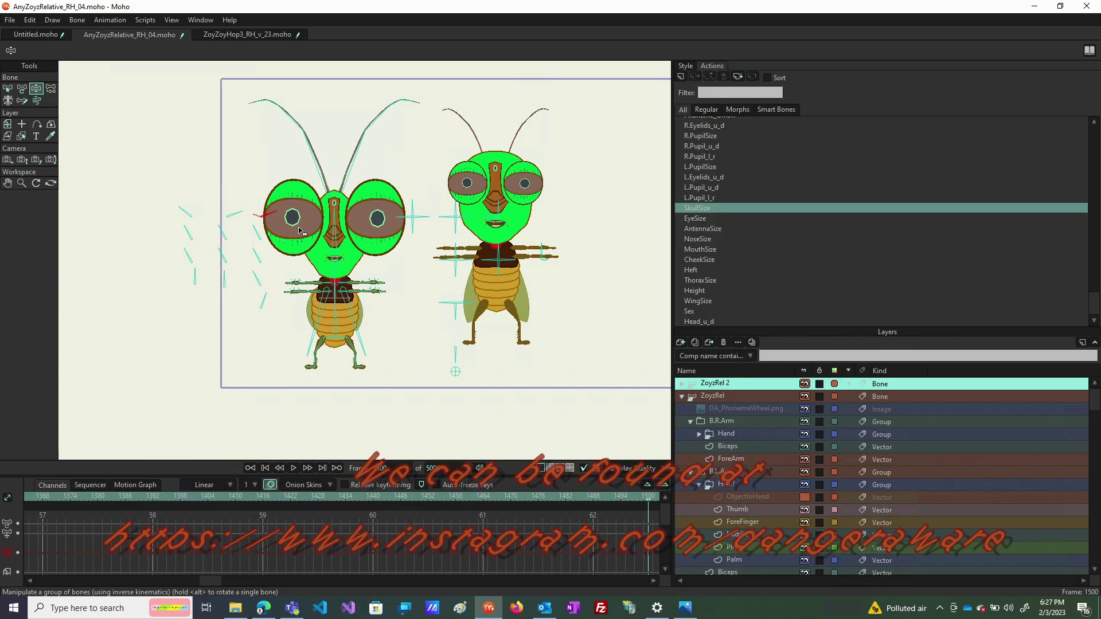
# - Lengthen the antennae at frame 1500; at frame 2000 reshape nose and mouth and shrink antennae
pyautogui.moveTo(236, 213); pyautogui.dragTo(207, 215)
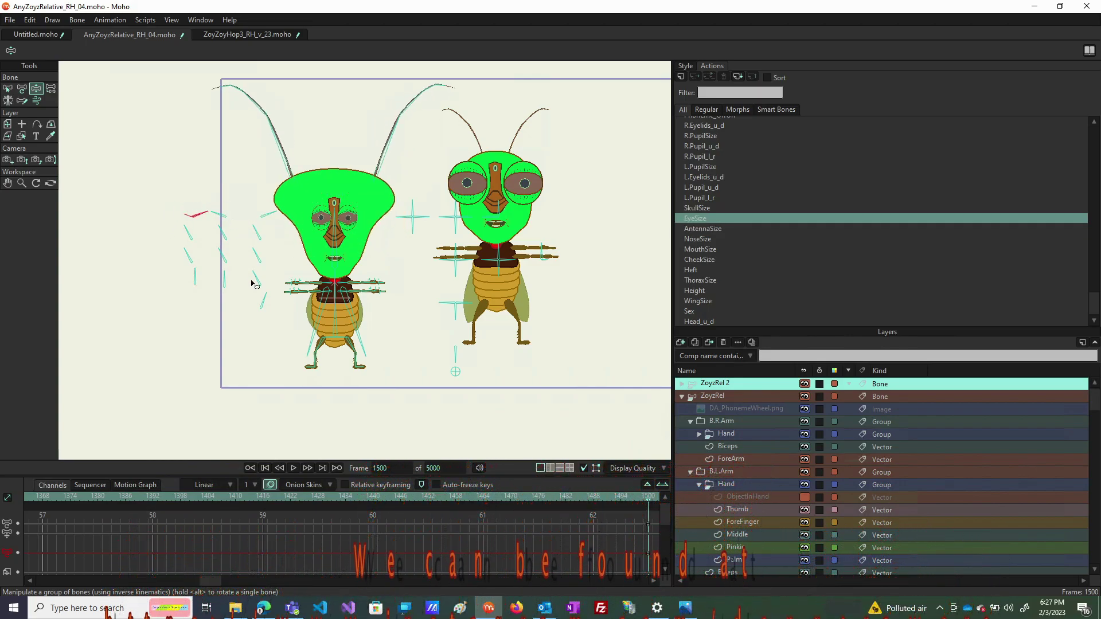
pyautogui.click(392, 467)
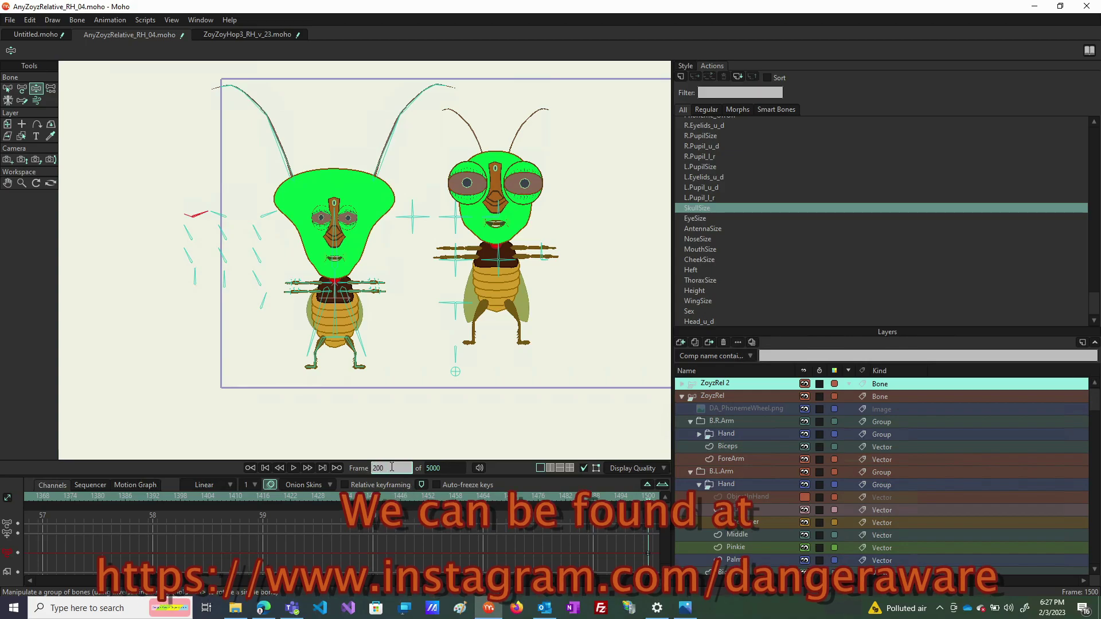
pyautogui.press('Return')
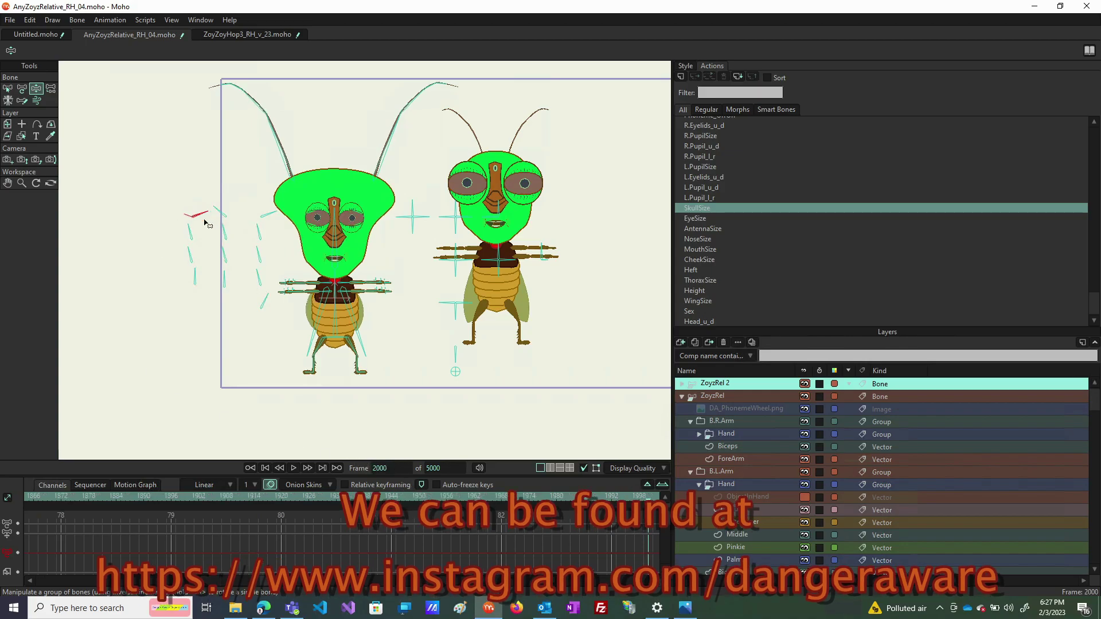
pyautogui.moveTo(196, 232); pyautogui.dragTo(223, 254)
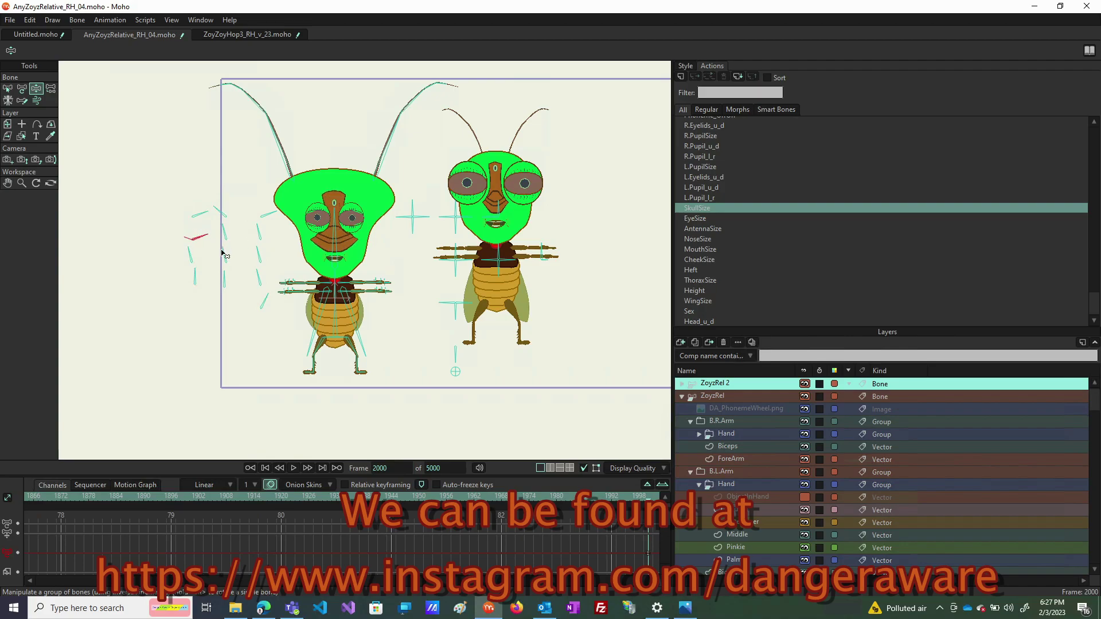
pyautogui.moveTo(273, 216); pyautogui.dragTo(124, 246)
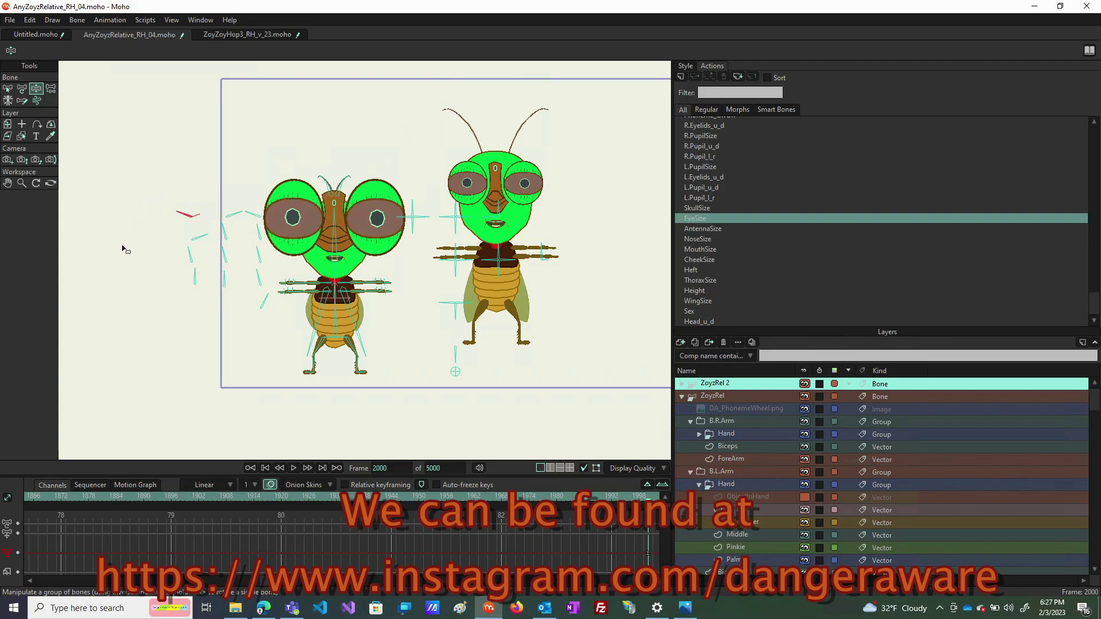
# - At frame 2500, open the mouth wider and adjust the NoseSize lever
pyautogui.click(398, 470)
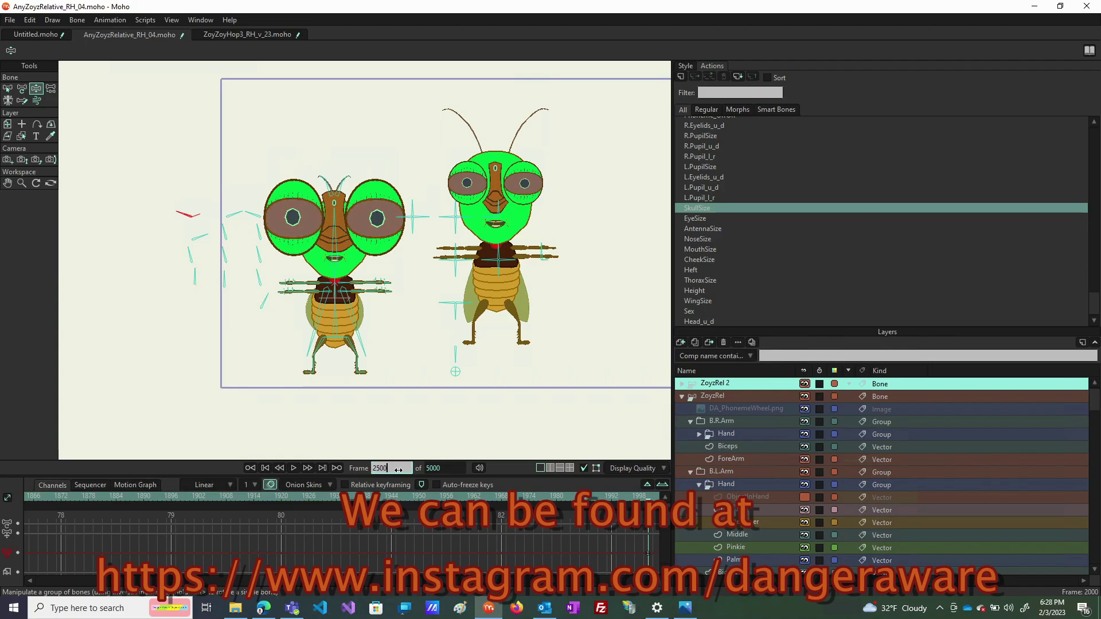
pyautogui.press('Return')
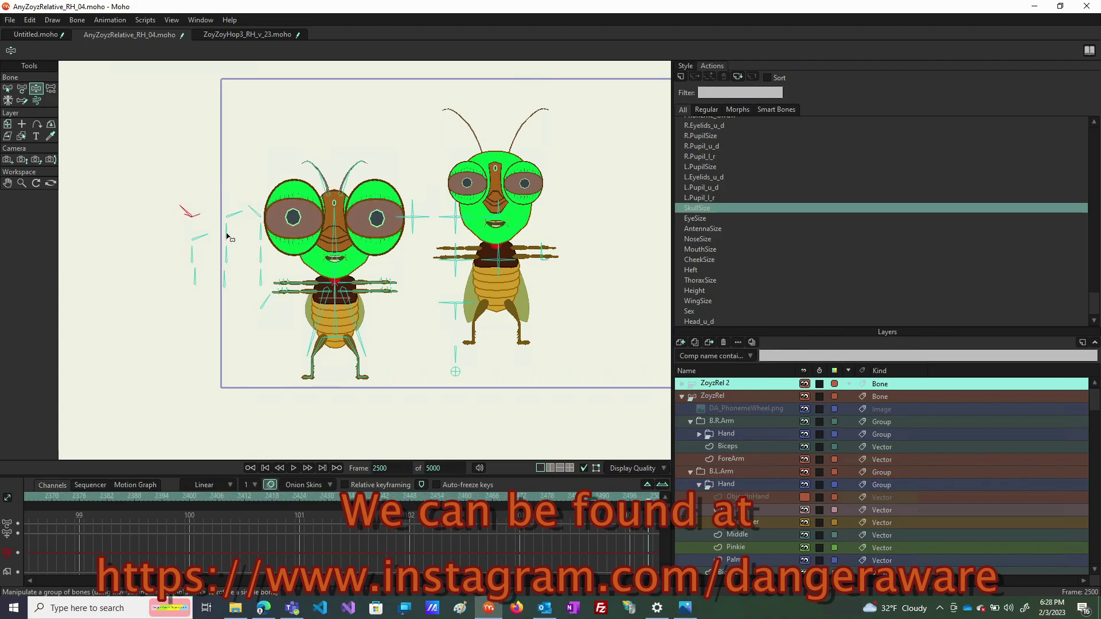
pyautogui.moveTo(234, 232); pyautogui.dragTo(250, 256)
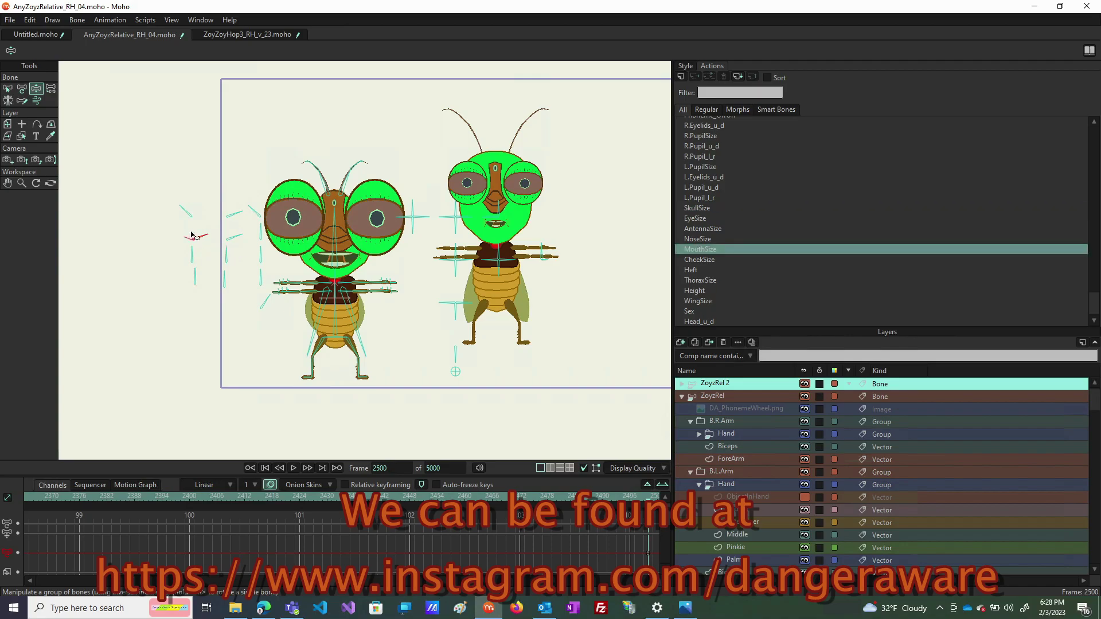
pyautogui.moveTo(256, 212); pyautogui.dragTo(255, 240)
pyautogui.click(256, 267)
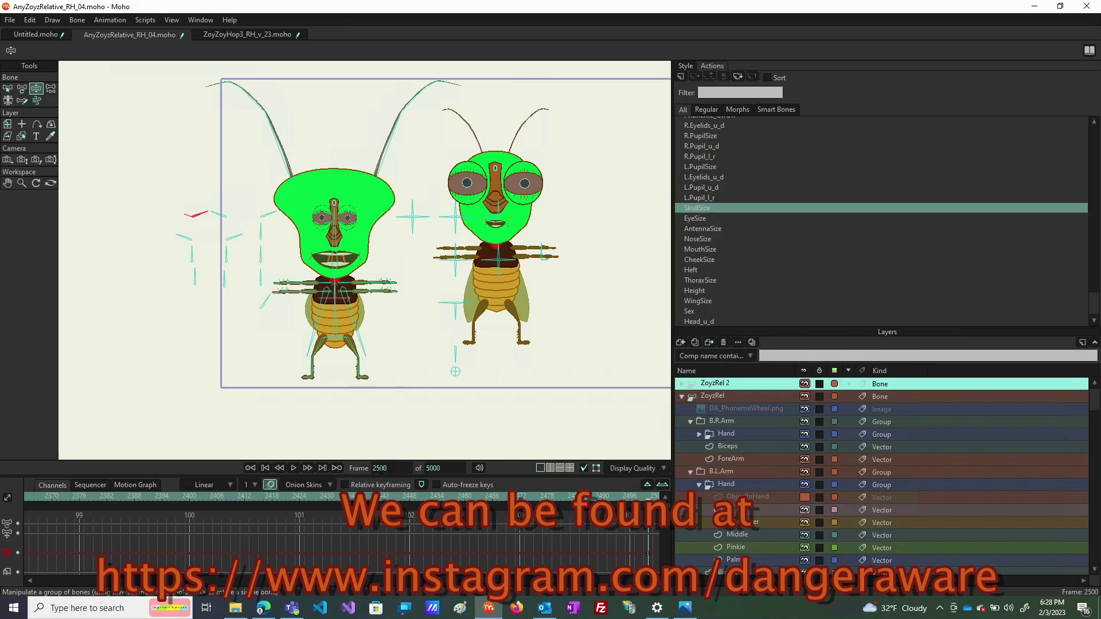
# - At frame 3000, reshape cheeks, shrink antennae and enlarge eyes, then rewind to frame 0
pyautogui.click(381, 469)
pyautogui.press('Return')
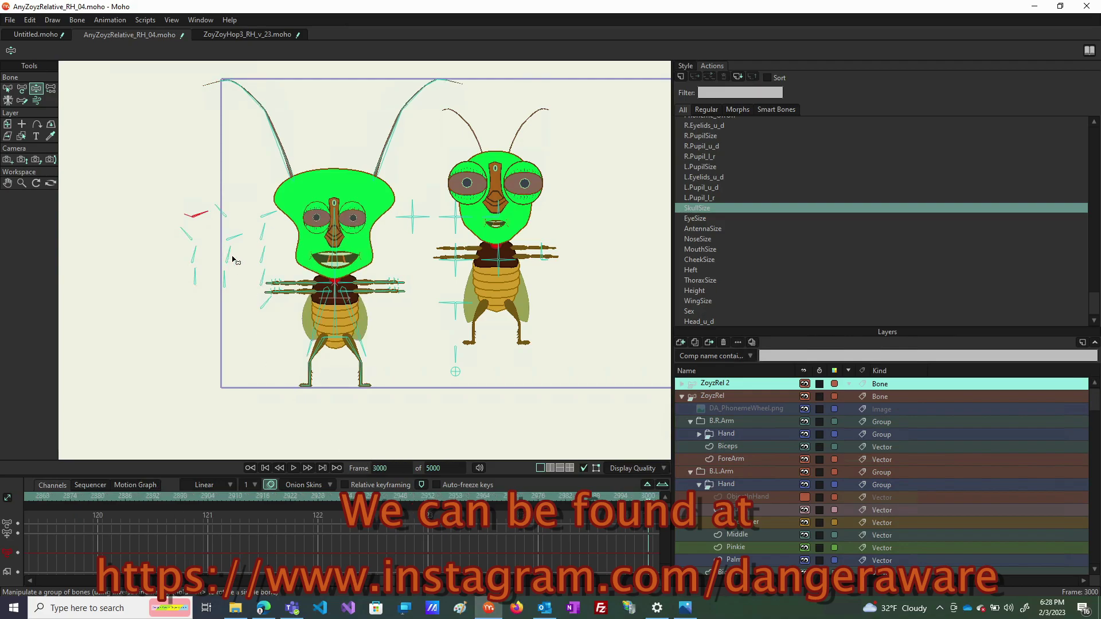
pyautogui.moveTo(236, 236); pyautogui.dragTo(250, 259)
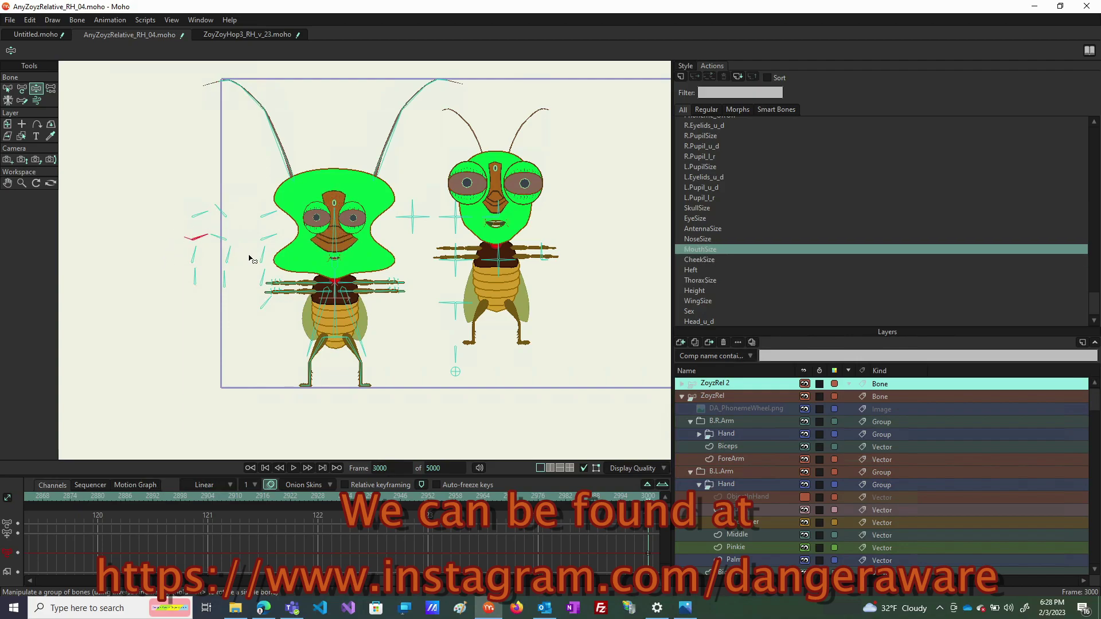
pyautogui.moveTo(285, 216); pyautogui.dragTo(118, 255)
pyautogui.press('Up')
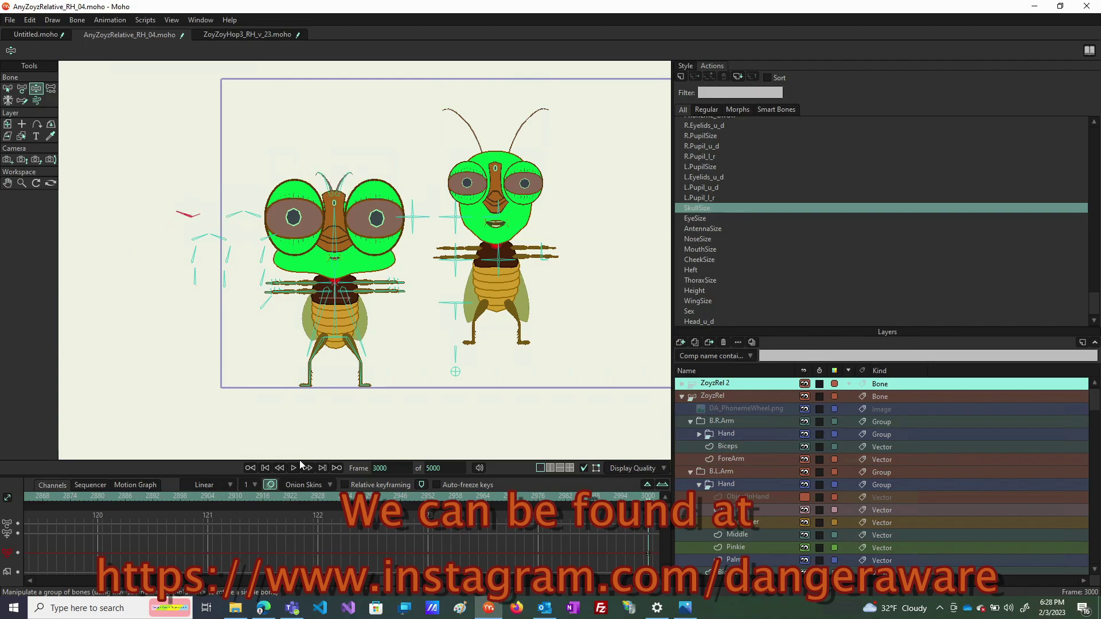
pyautogui.click(265, 468)
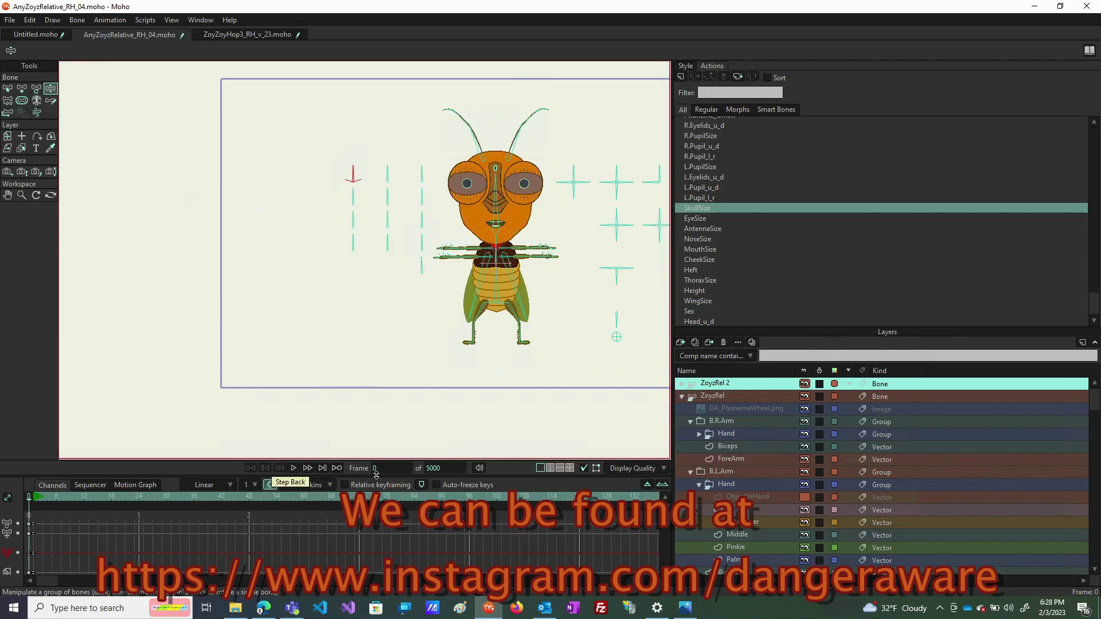
# - Play the animation from frame 0 to watch the left grasshopper morph through its keyed variants
pyautogui.click(294, 468)
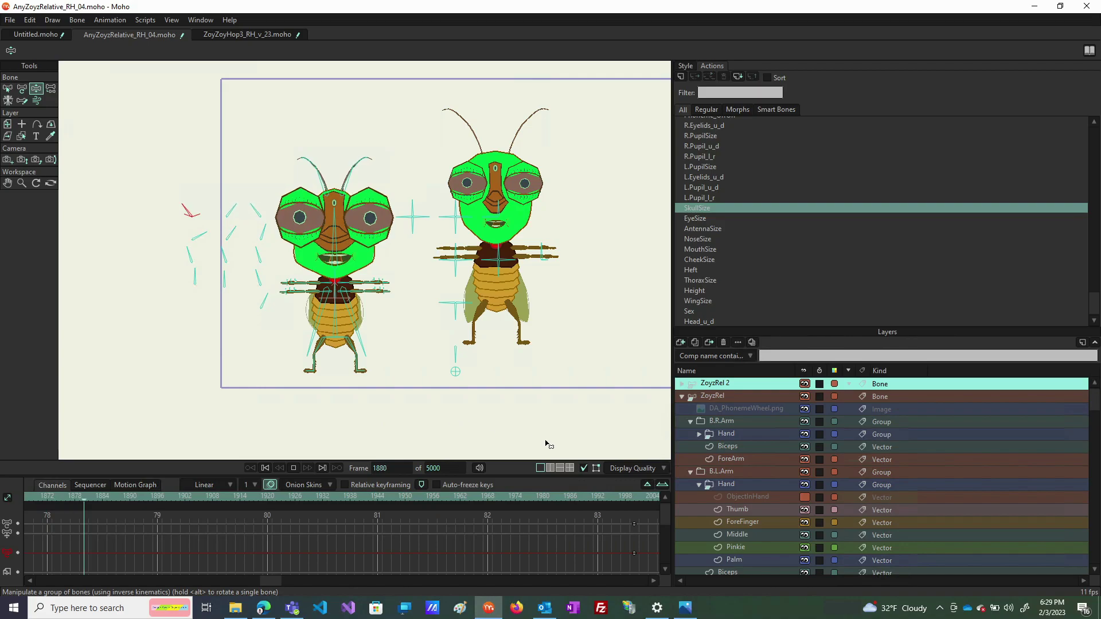
# - Switch the display quality to Preview, then stop and restart playback
pyautogui.click(624, 467)
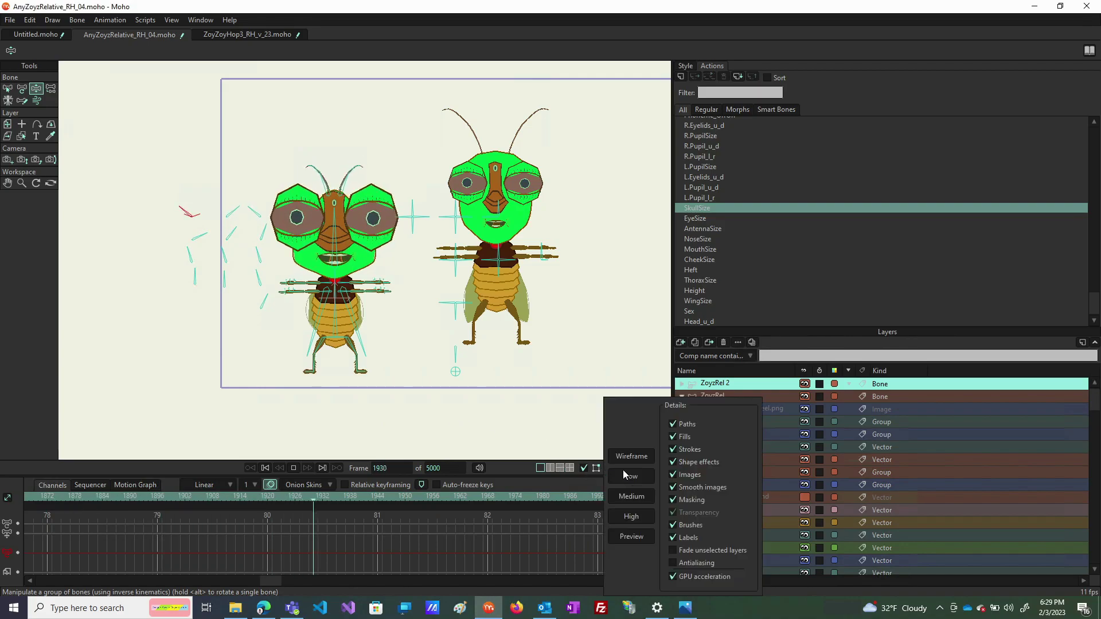
pyautogui.click(623, 537)
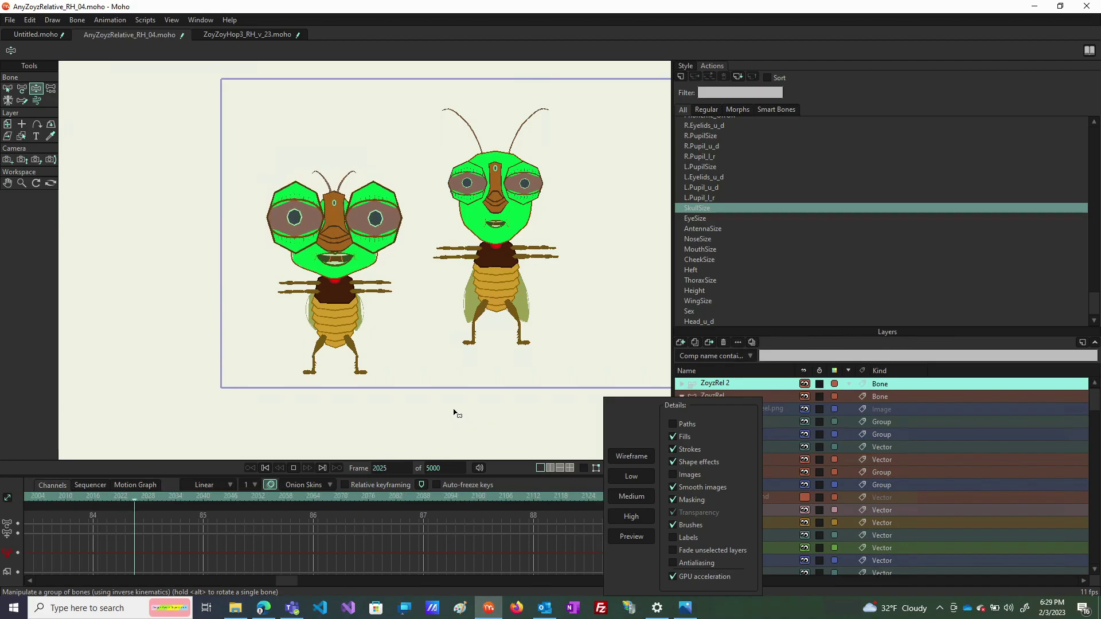
pyautogui.click(296, 466)
pyautogui.click(294, 467)
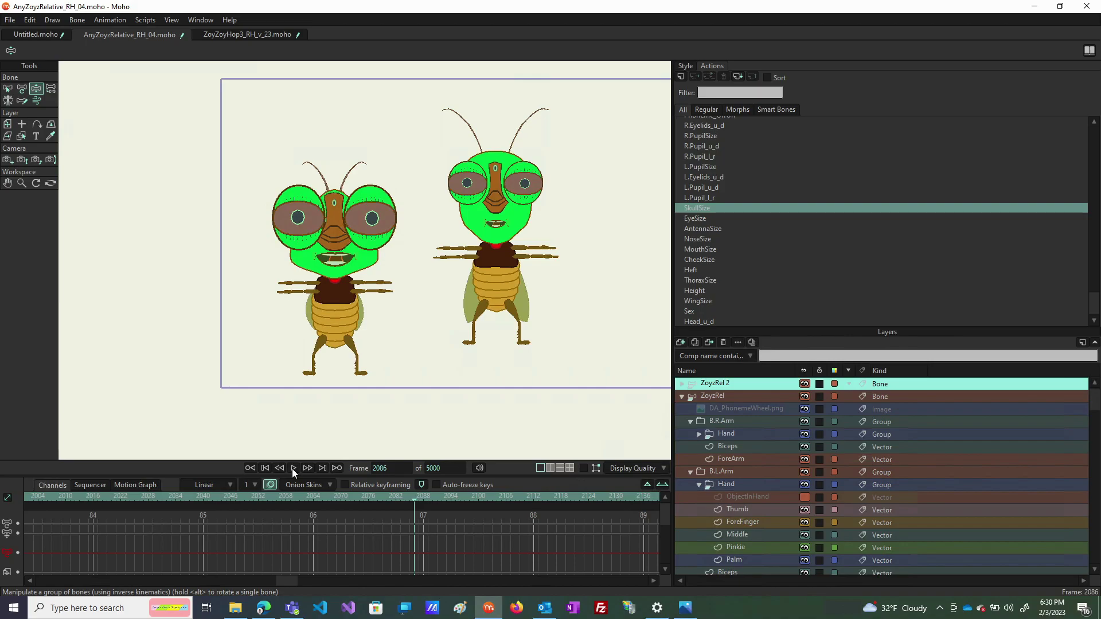
pyautogui.click(294, 467)
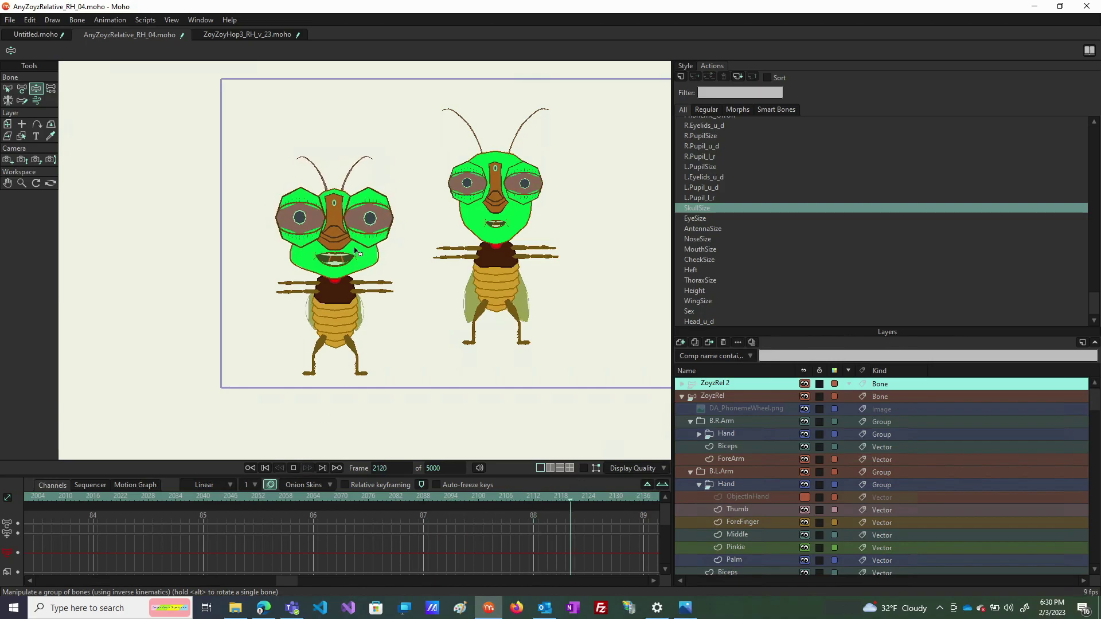
# - Pause playback at frame 2466, then resume it and let it run past frame 4000
pyautogui.scroll(4, 355, 253)
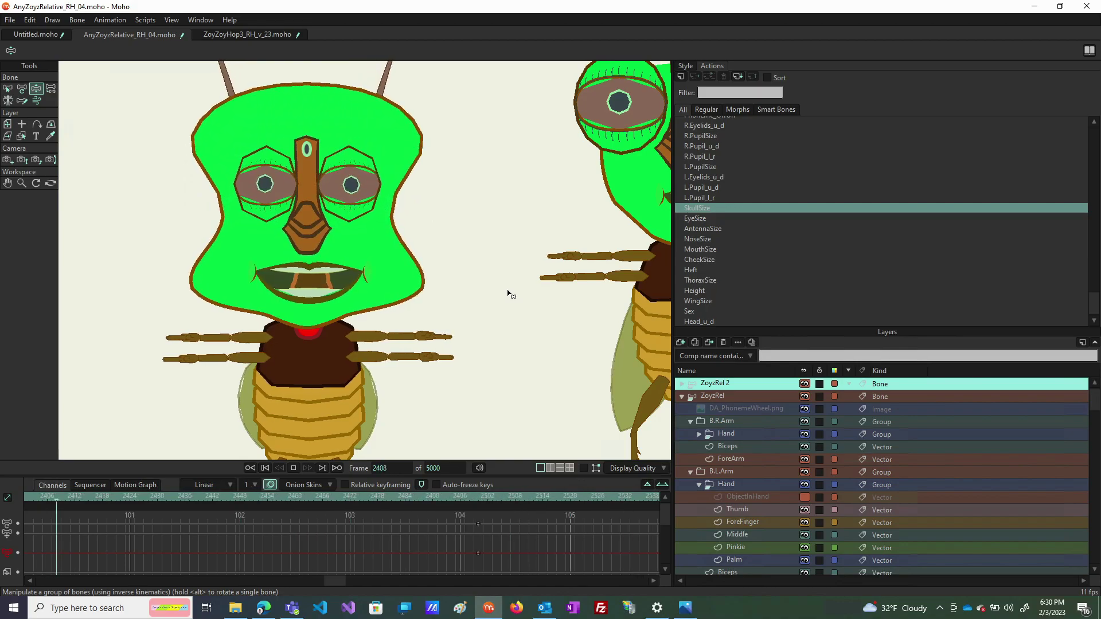
pyautogui.click(296, 468)
pyautogui.scroll(-2, 337, 312)
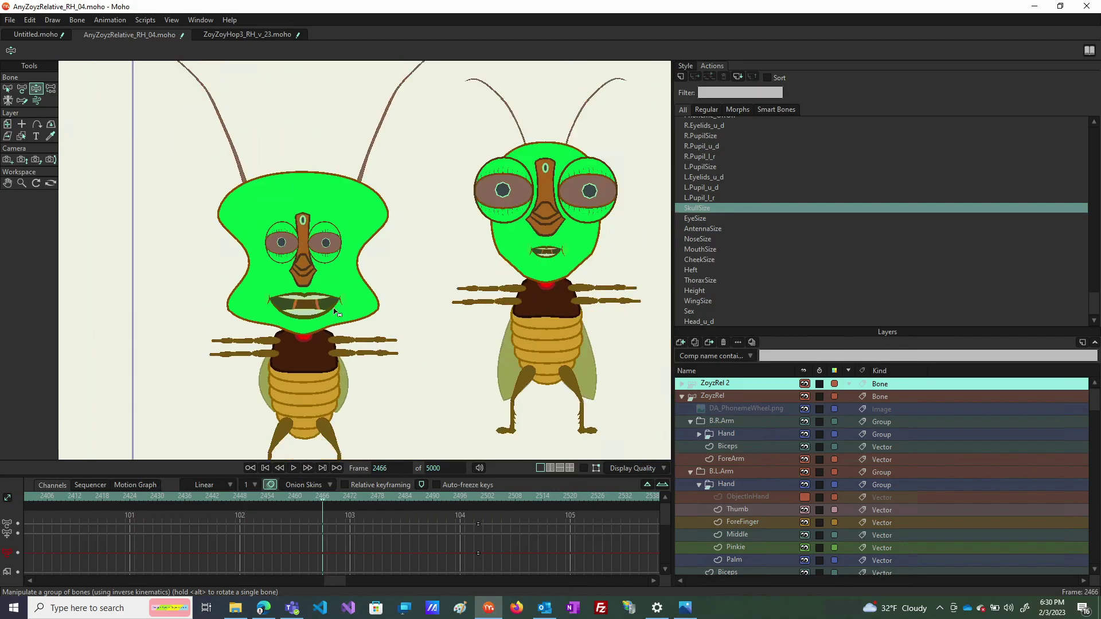
pyautogui.click(293, 468)
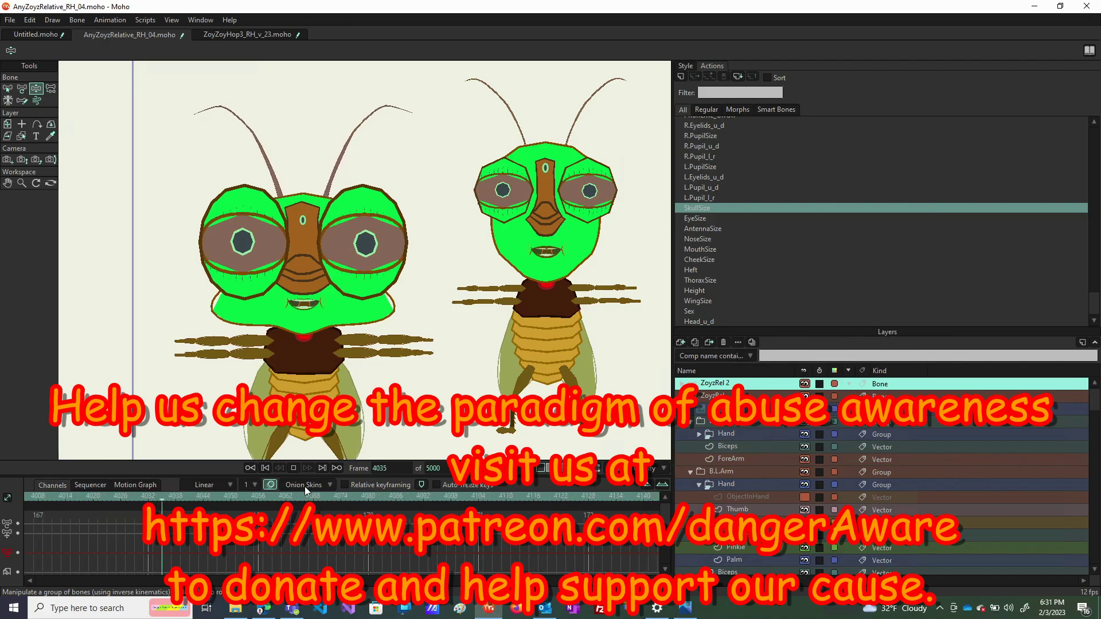
# - Stop at frame 4056, raise the left grasshopper's arm beside its face and tilt its head left
pyautogui.click(297, 467)
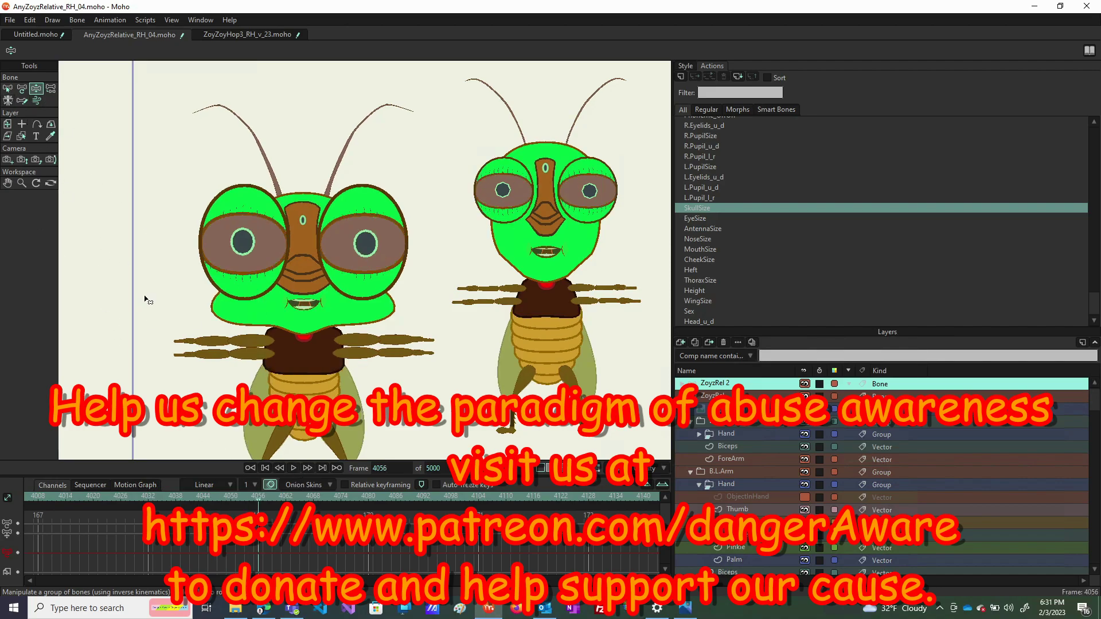
pyautogui.moveTo(202, 344); pyautogui.dragTo(315, 379)
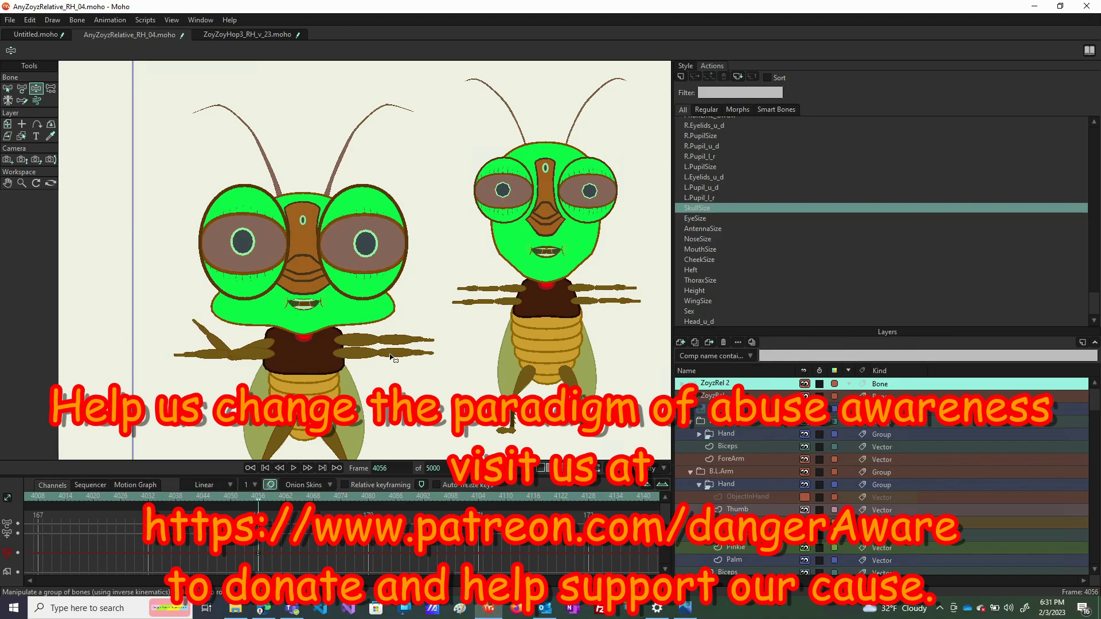
pyautogui.moveTo(390, 357); pyautogui.dragTo(365, 310)
pyautogui.moveTo(314, 242); pyautogui.dragTo(286, 208)
# - Bend its antenna right, repose the leg, swing the wing out left, then resume playback
pyautogui.moveTo(300, 126); pyautogui.dragTo(316, 125)
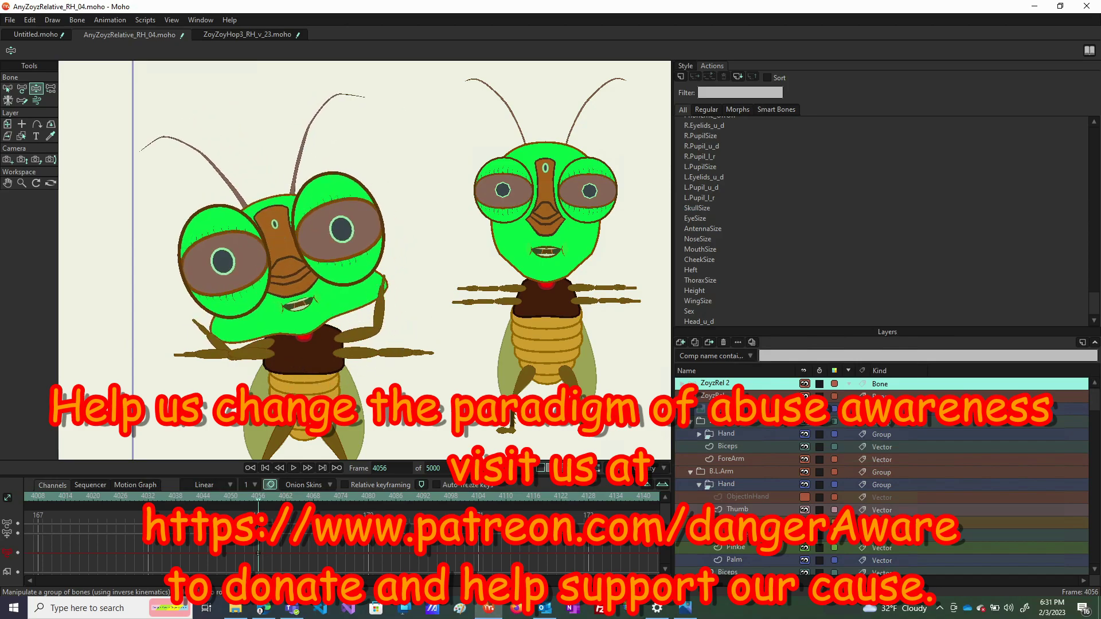
pyautogui.moveTo(354, 424); pyautogui.dragTo(379, 375)
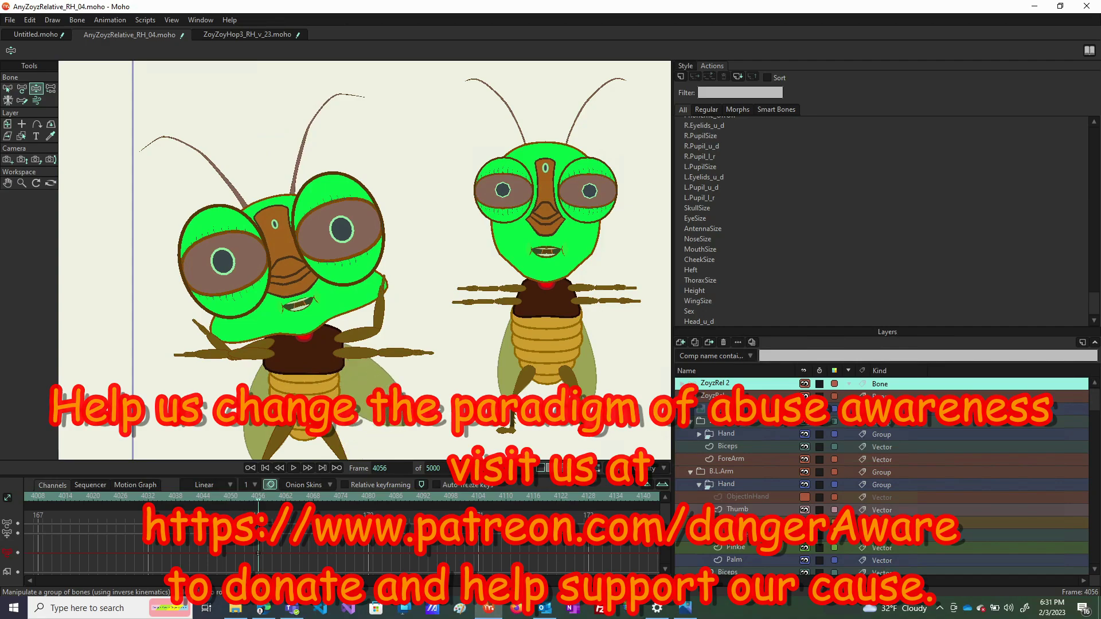
pyautogui.moveTo(246, 402); pyautogui.dragTo(197, 390)
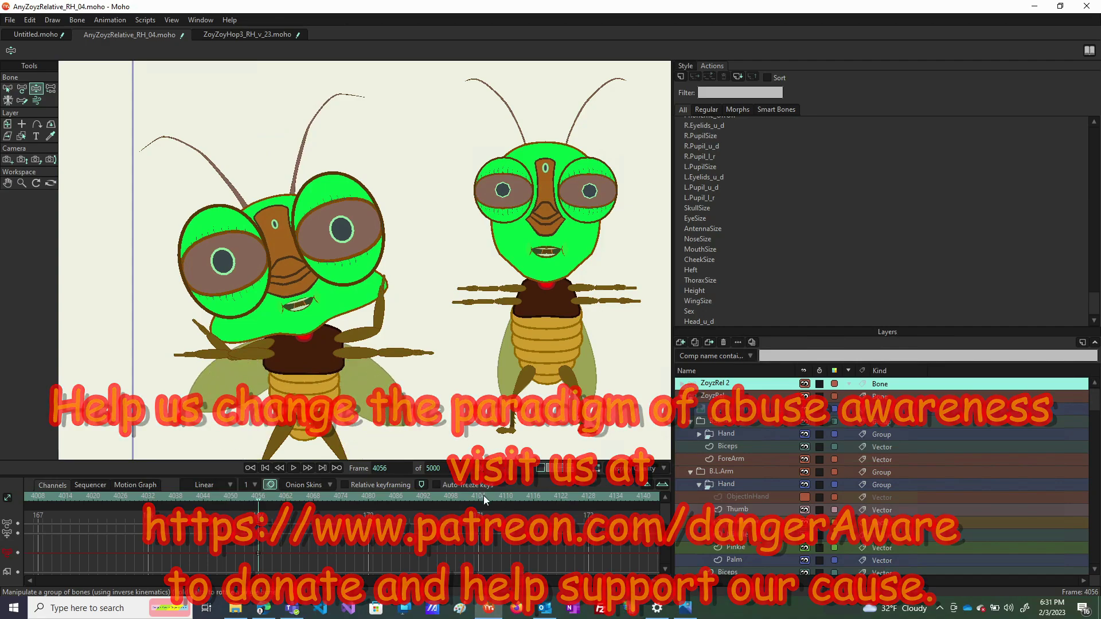
pyautogui.click(293, 467)
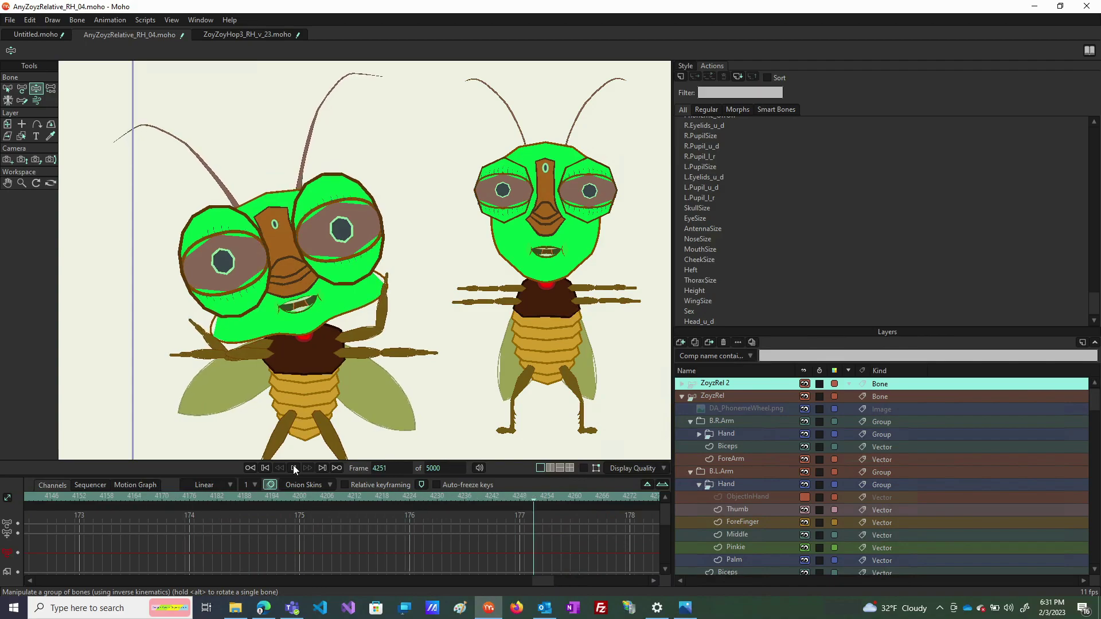
# - Stop at frame 4280 and key a tilted, shifted head pose for the left grasshopper
pyautogui.click(294, 465)
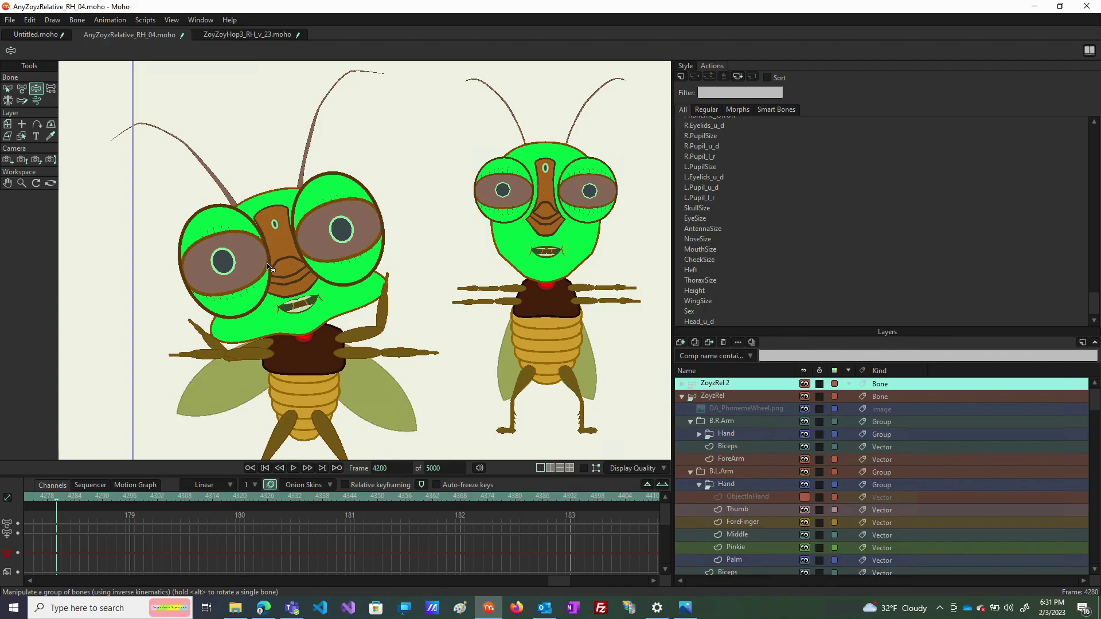
pyautogui.moveTo(267, 267); pyautogui.dragTo(439, 350)
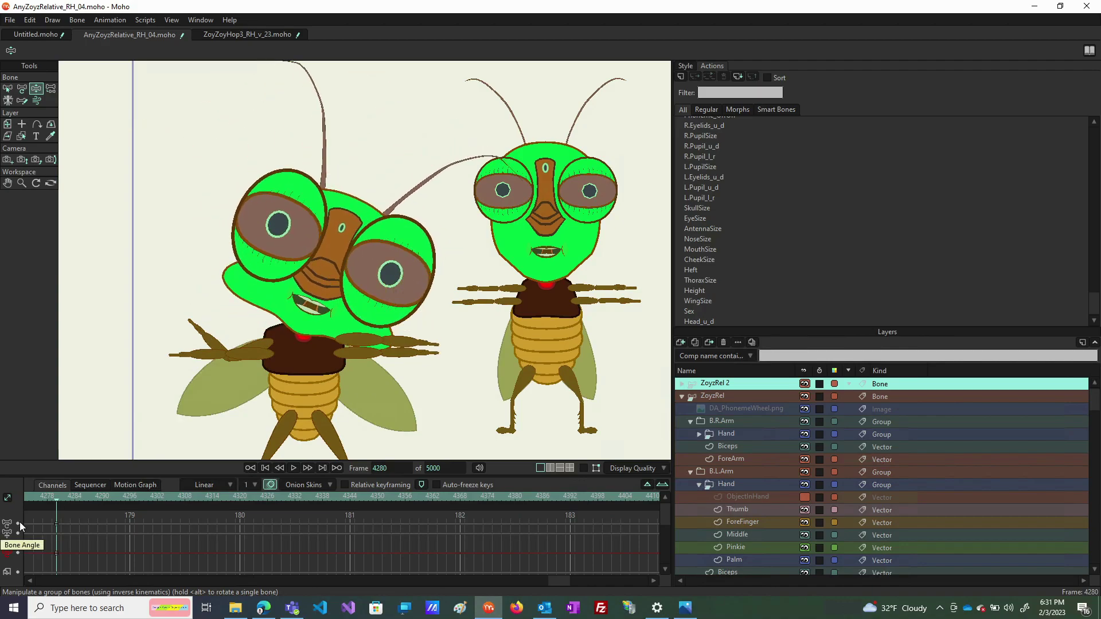
pyautogui.click(277, 466)
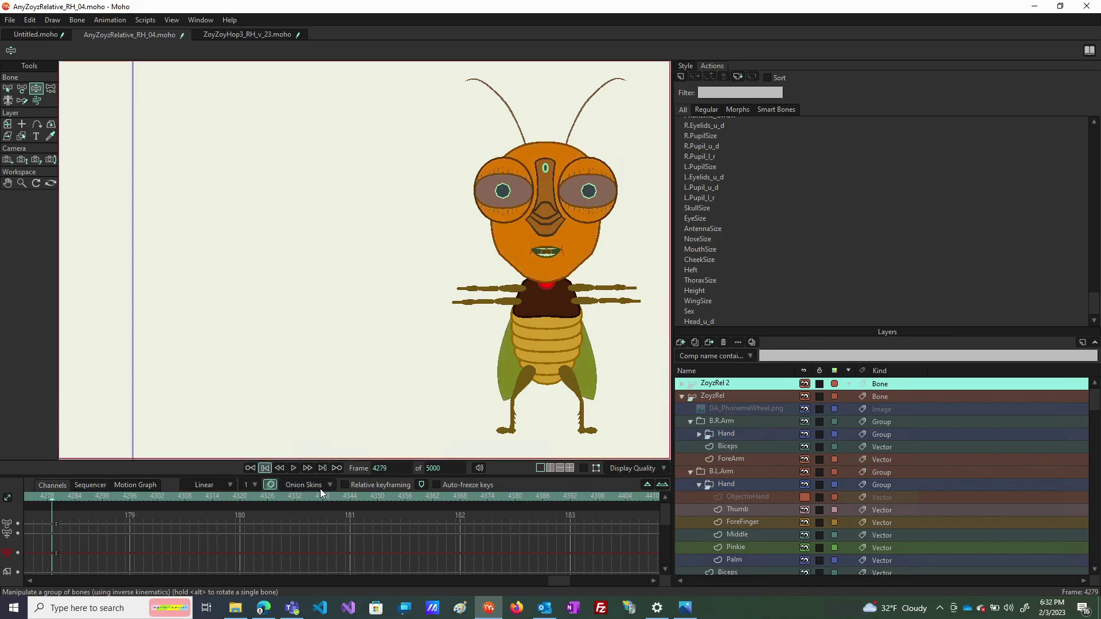
# - Rewind to frame 0, replay the animation, and stop at frame 117
pyautogui.hotkey('ctrl', 'shift', 'Left')
pyautogui.click(294, 467)
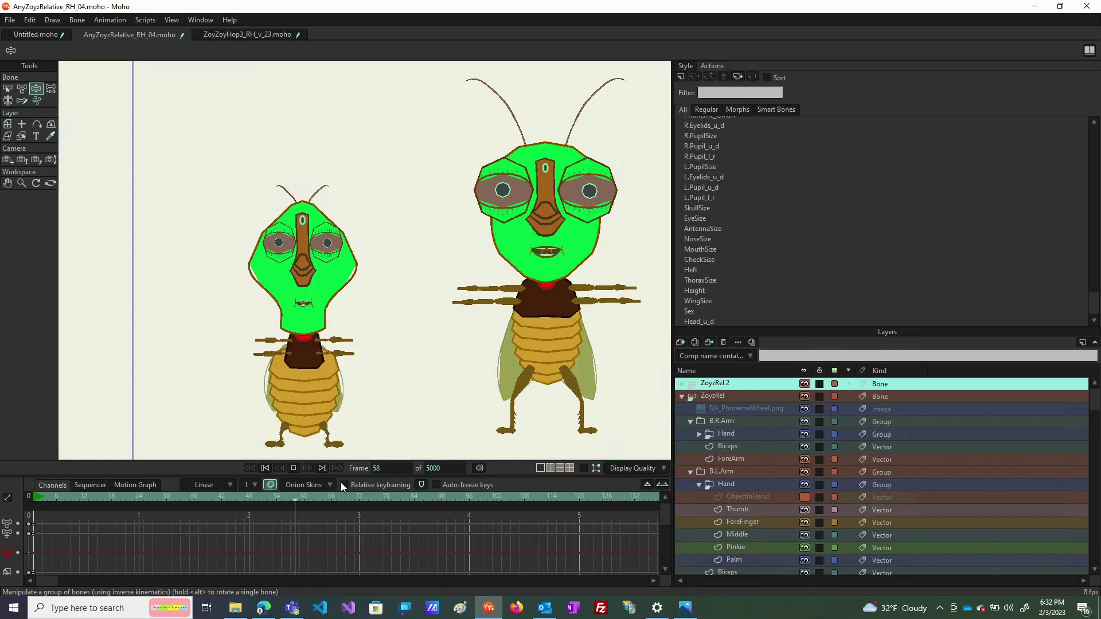
pyautogui.click(297, 467)
# - Zoom out, jump to frame 5000, then scrub back to about frame 4894
pyautogui.scroll(-5, 270, 330)
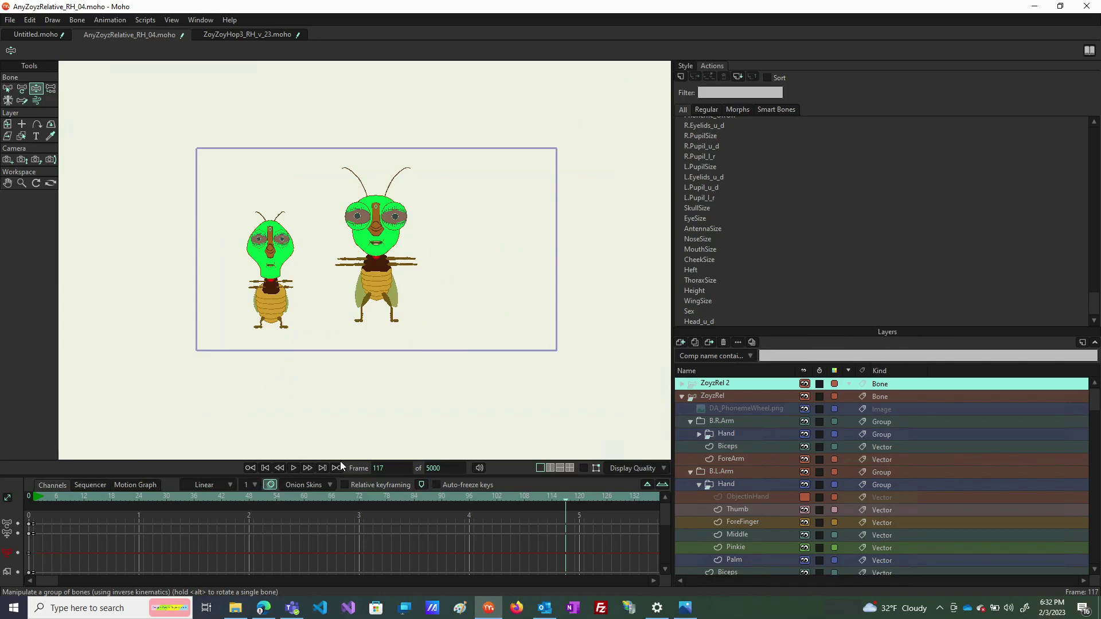
pyautogui.click(325, 468)
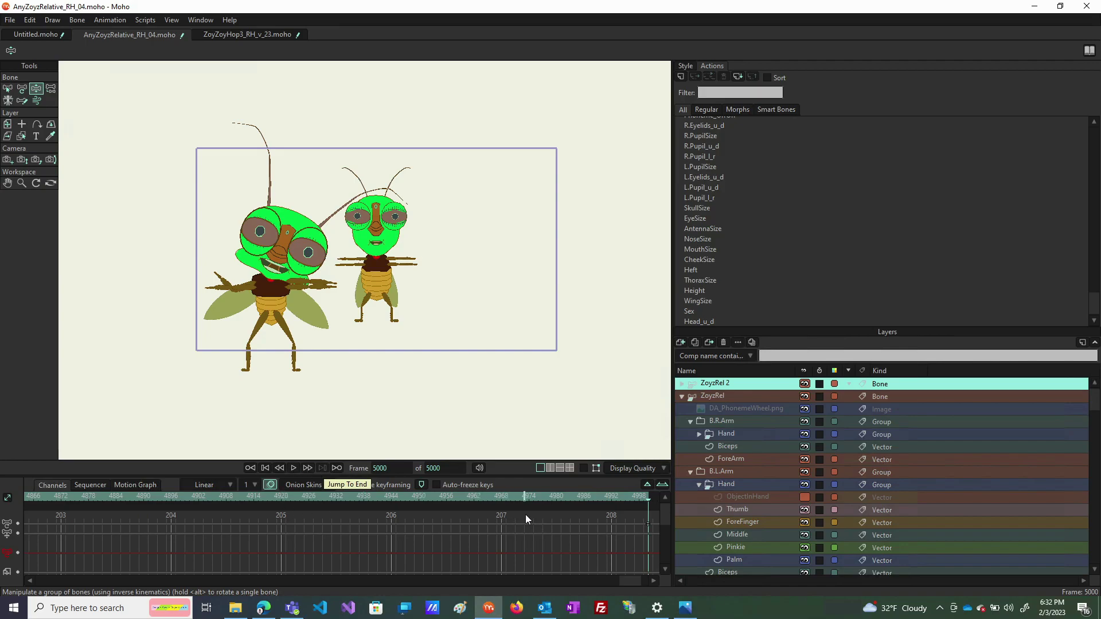
pyautogui.moveTo(631, 497); pyautogui.dragTo(246, 512)
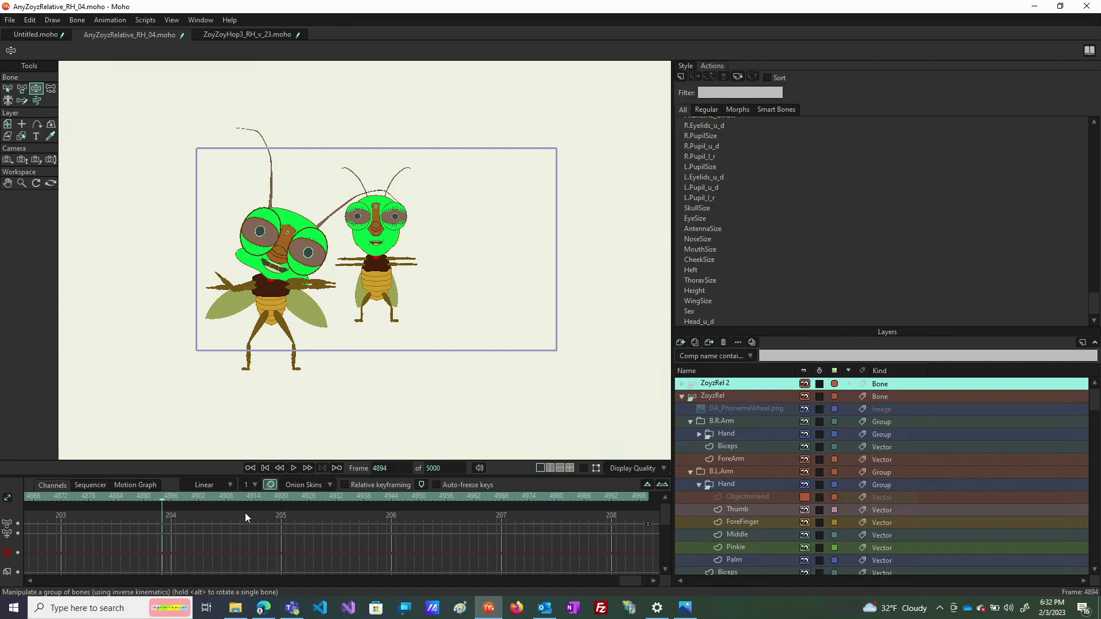
pyautogui.click(638, 468)
# - Set display quality to High with Paths checked so bones show on the canvas
pyautogui.click(627, 517)
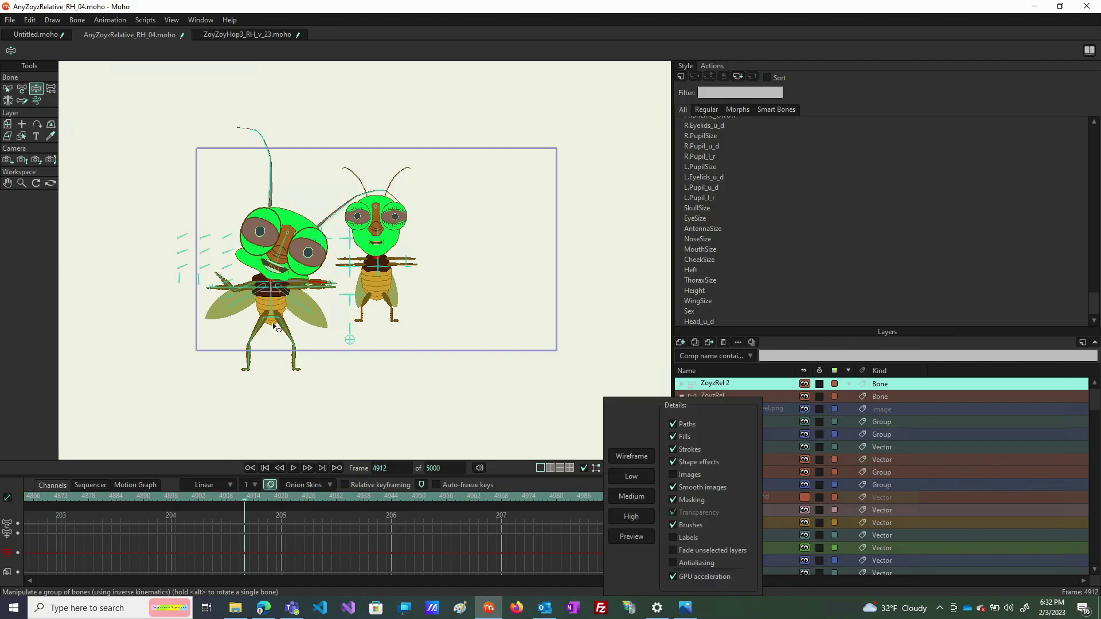
pyautogui.scroll(5, 261, 280)
pyautogui.scroll(-3, 220, 210)
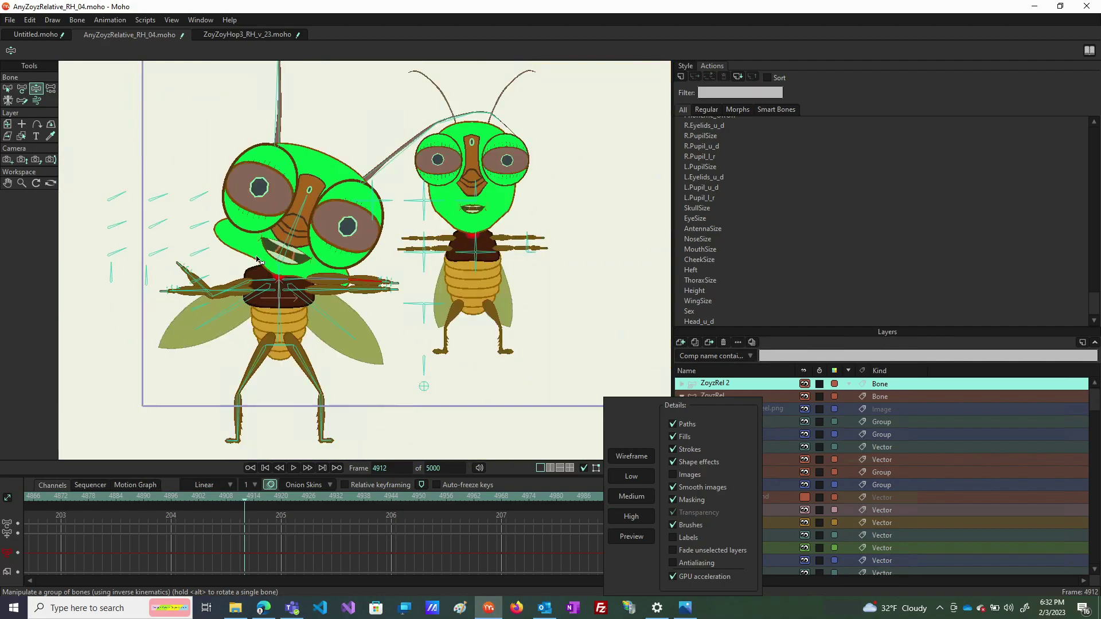
pyautogui.click(210, 207)
# - Drag the EyeSize, NoseSize, Heft and WingSize levers to shrink the left grasshopper's eyes, nose, body and wings
pyautogui.click(197, 191)
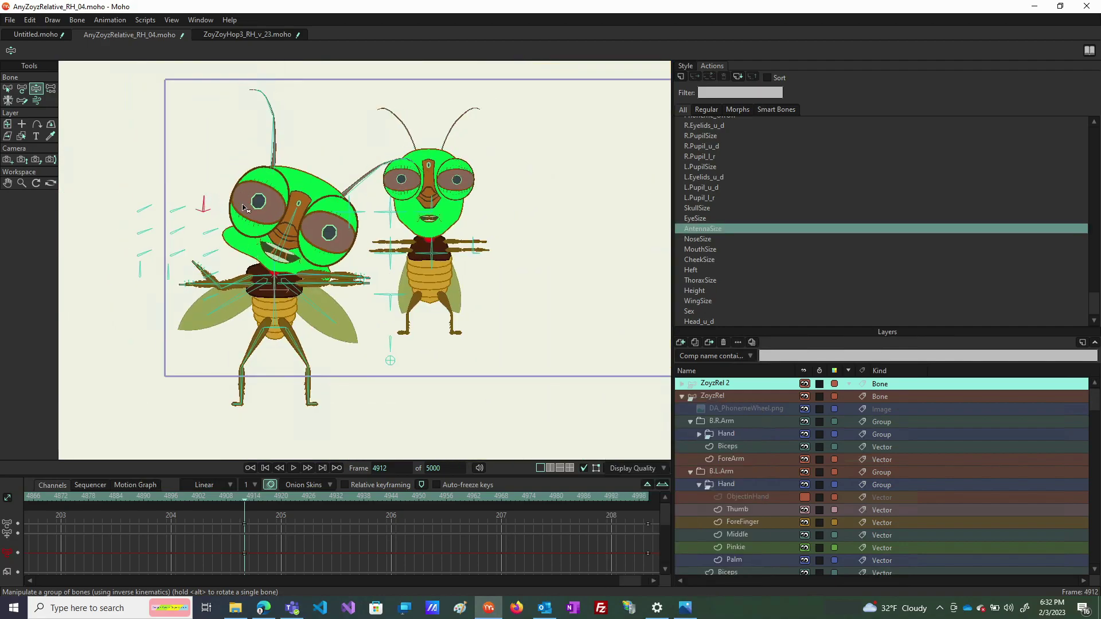
pyautogui.moveTo(182, 219); pyautogui.dragTo(135, 204)
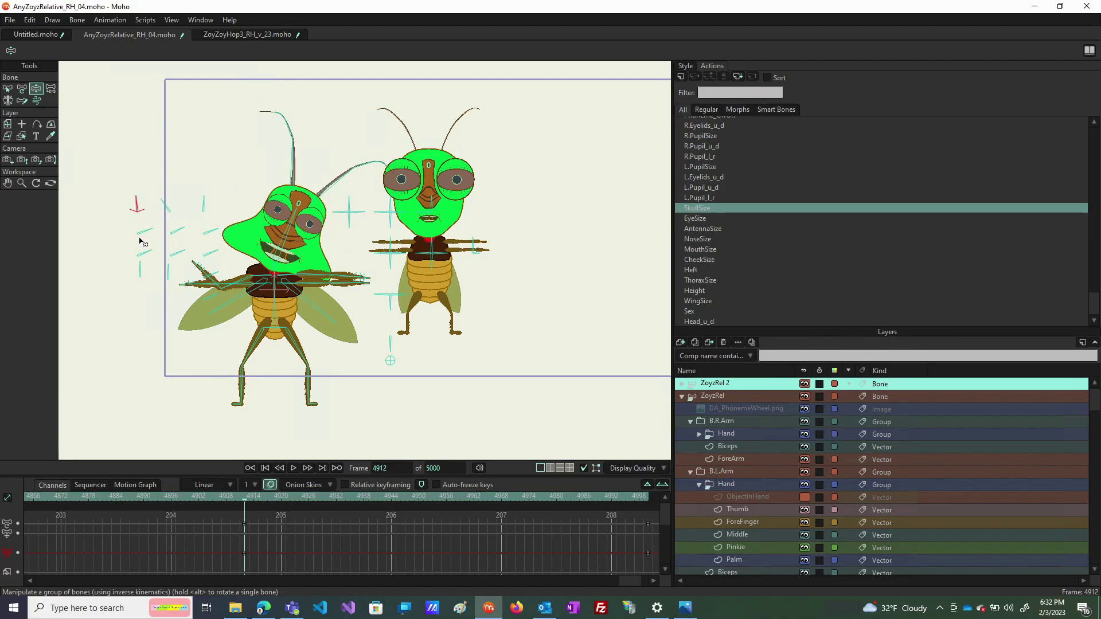
pyautogui.moveTo(140, 242)
pyautogui.mouseDown()
pyautogui.moveTo(157, 267)
pyautogui.moveTo(125, 246)
pyautogui.mouseUp()
pyautogui.moveTo(336, 302); pyautogui.dragTo(267, 274)
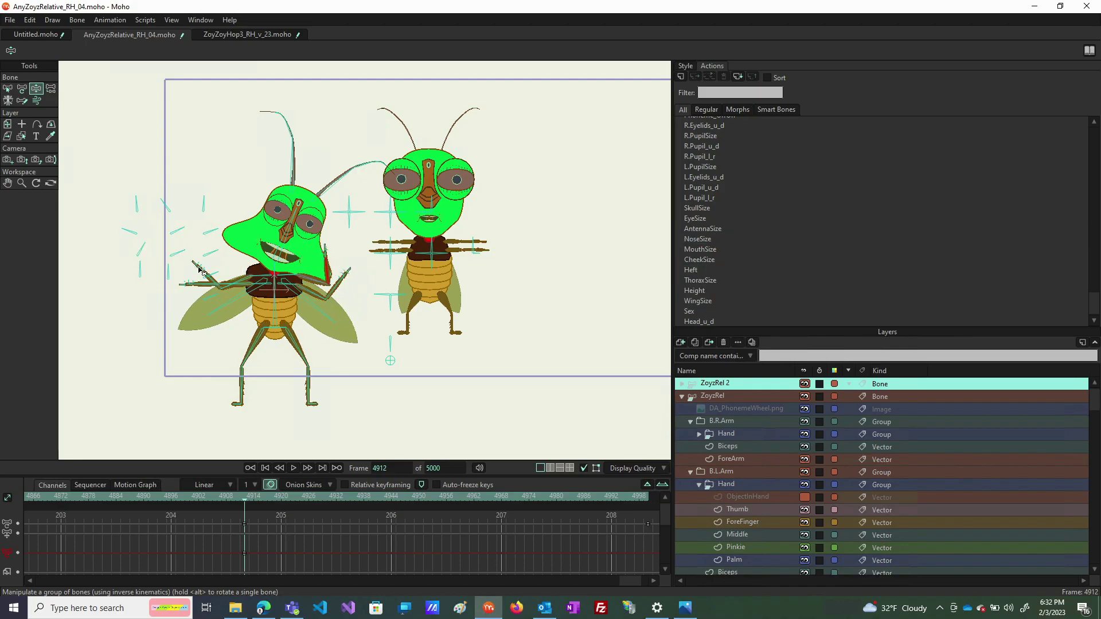
pyautogui.moveTo(200, 269)
pyautogui.mouseDown()
pyautogui.moveTo(212, 286)
pyautogui.moveTo(224, 264)
pyautogui.moveTo(209, 254)
pyautogui.moveTo(194, 272)
pyautogui.mouseUp()
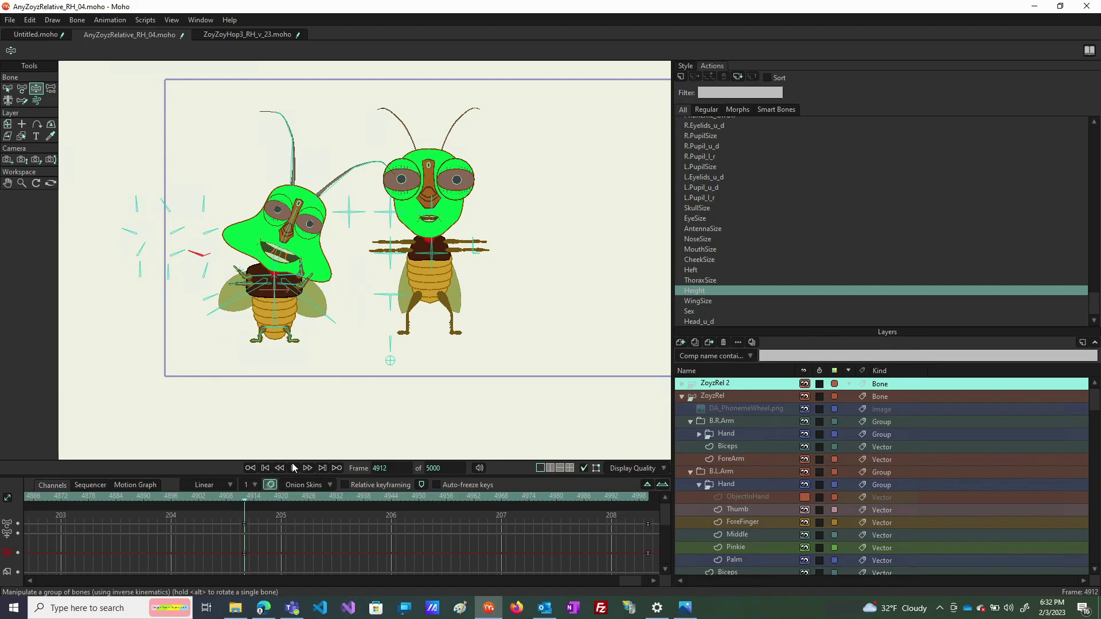
pyautogui.press('b')
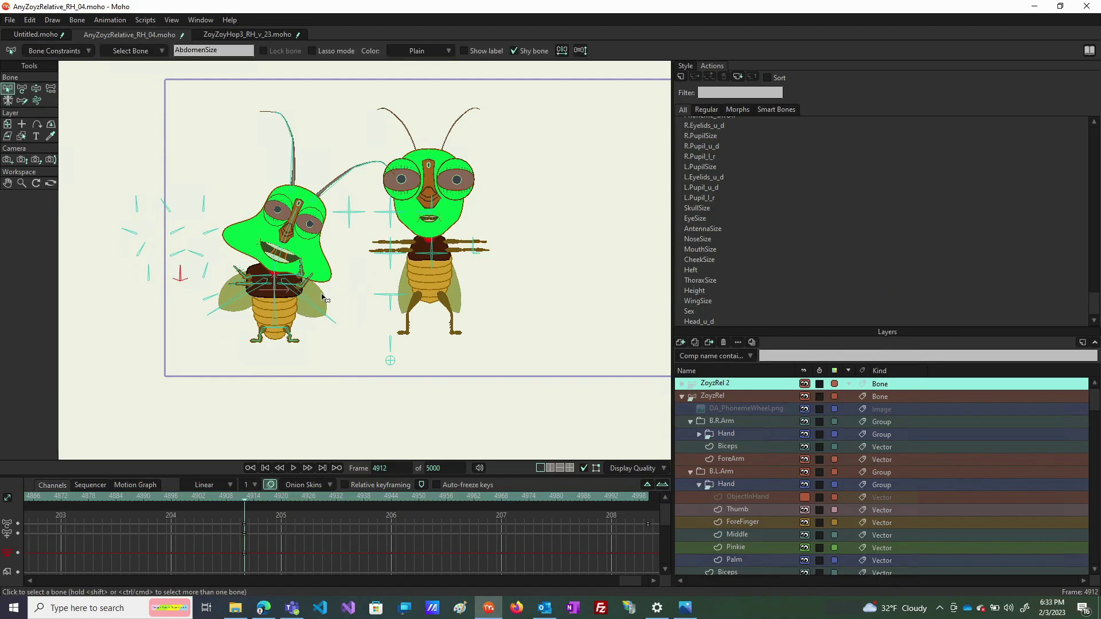
# - Deselect the bone and repose the left grasshopper's wings and feet with Manipulate Bones
pyautogui.click(388, 309)
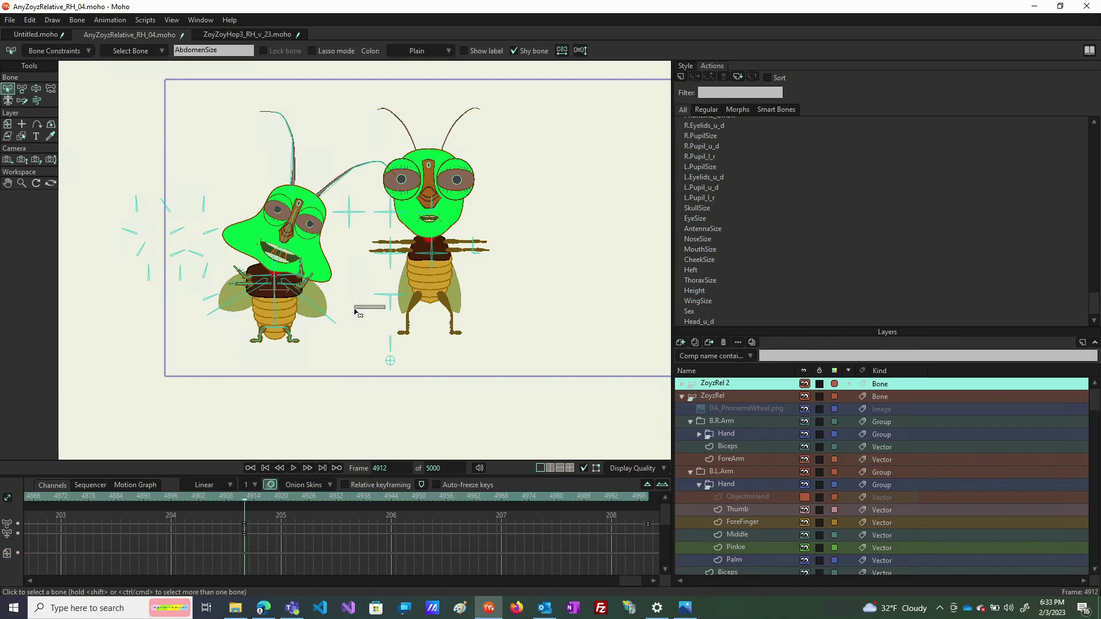
pyautogui.click(35, 89)
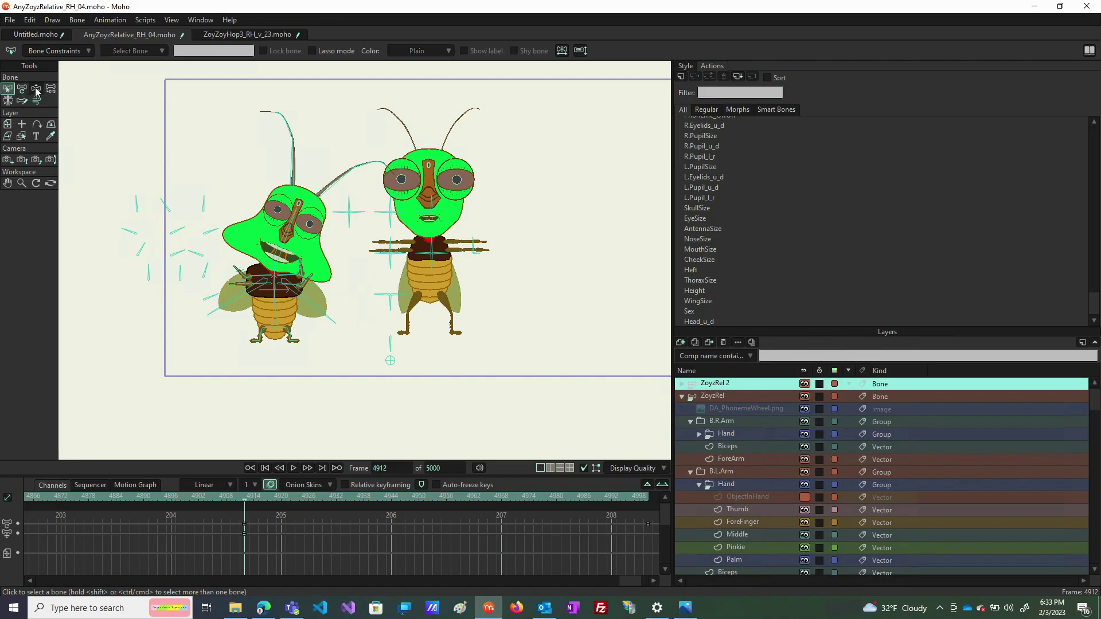
pyautogui.moveTo(398, 308); pyautogui.dragTo(418, 317)
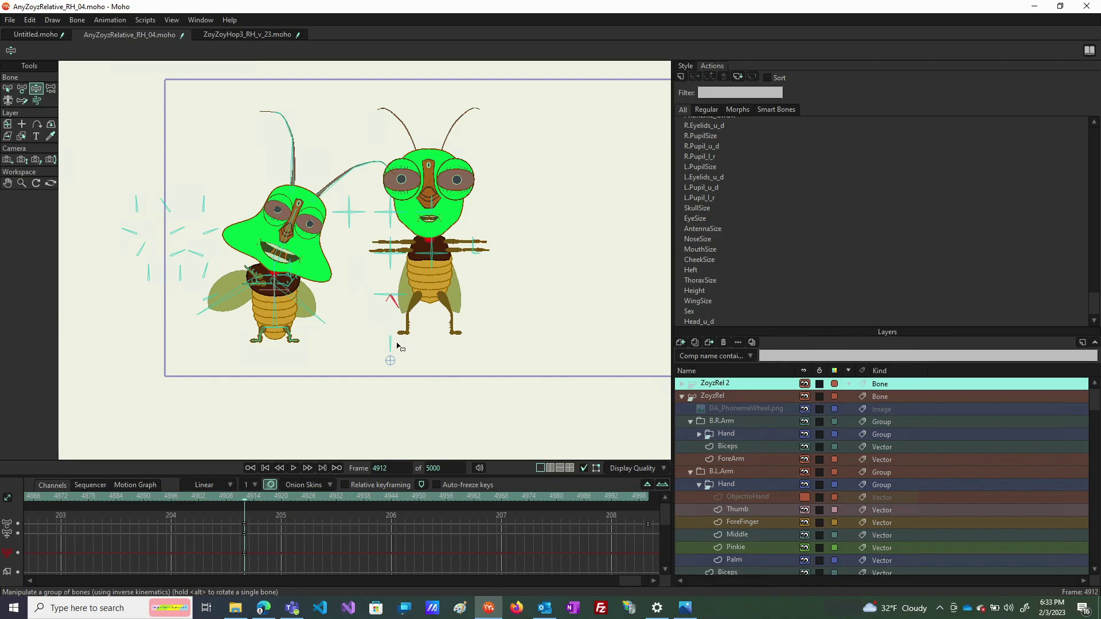
pyautogui.moveTo(394, 348)
pyautogui.mouseDown()
pyautogui.moveTo(386, 347)
pyautogui.moveTo(404, 354)
pyautogui.moveTo(384, 352)
pyautogui.moveTo(397, 357)
pyautogui.mouseUp()
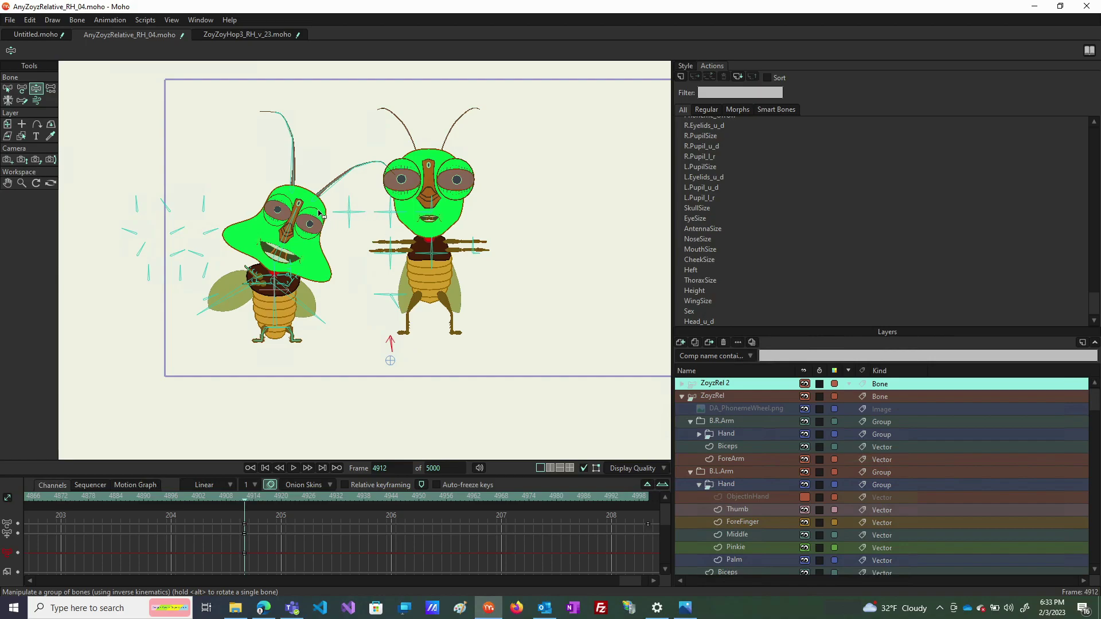
# - Swing both antennae, set the head upright, tuck the wing, and use the Sex lever for a bell-shaped head
pyautogui.moveTo(289, 147); pyautogui.dragTo(212, 149)
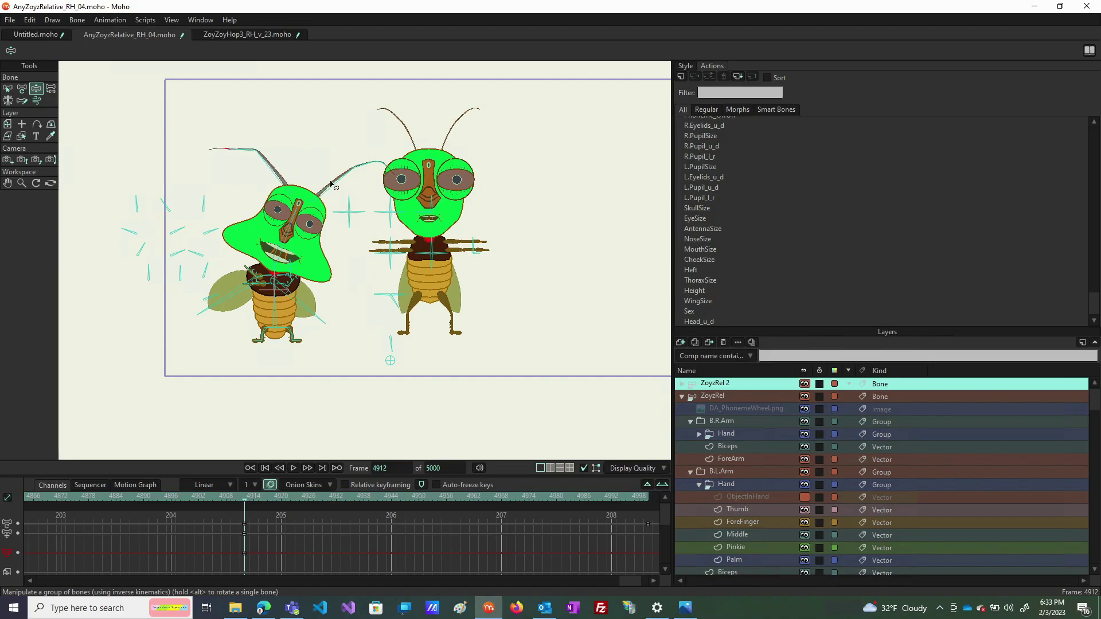
pyautogui.moveTo(361, 172); pyautogui.dragTo(360, 196)
pyautogui.moveTo(295, 222); pyautogui.dragTo(265, 240)
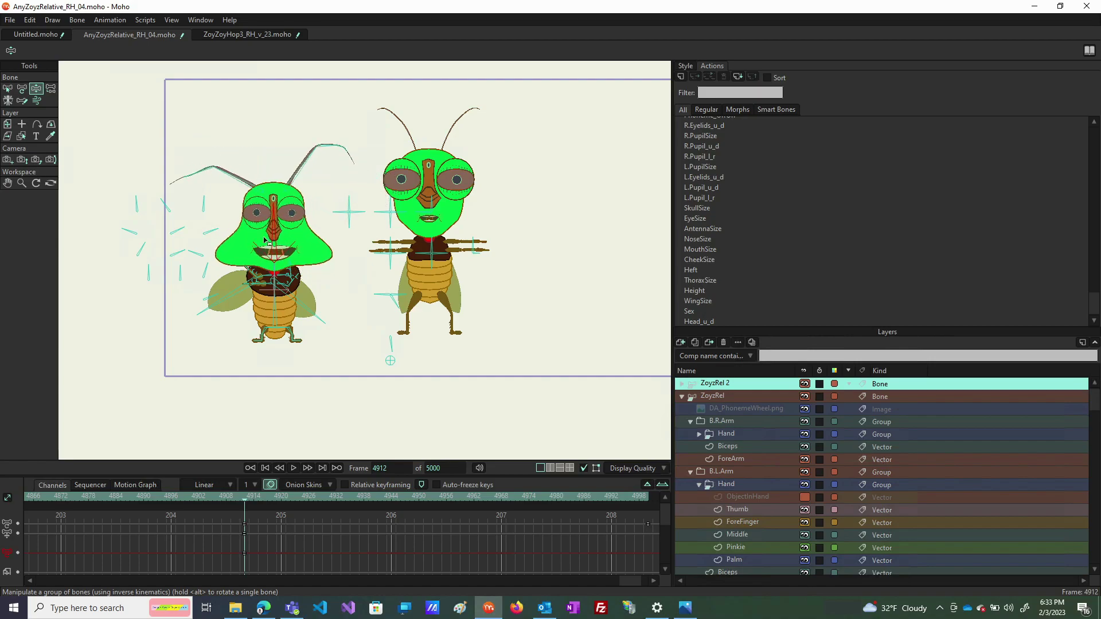
pyautogui.moveTo(238, 291); pyautogui.dragTo(295, 341)
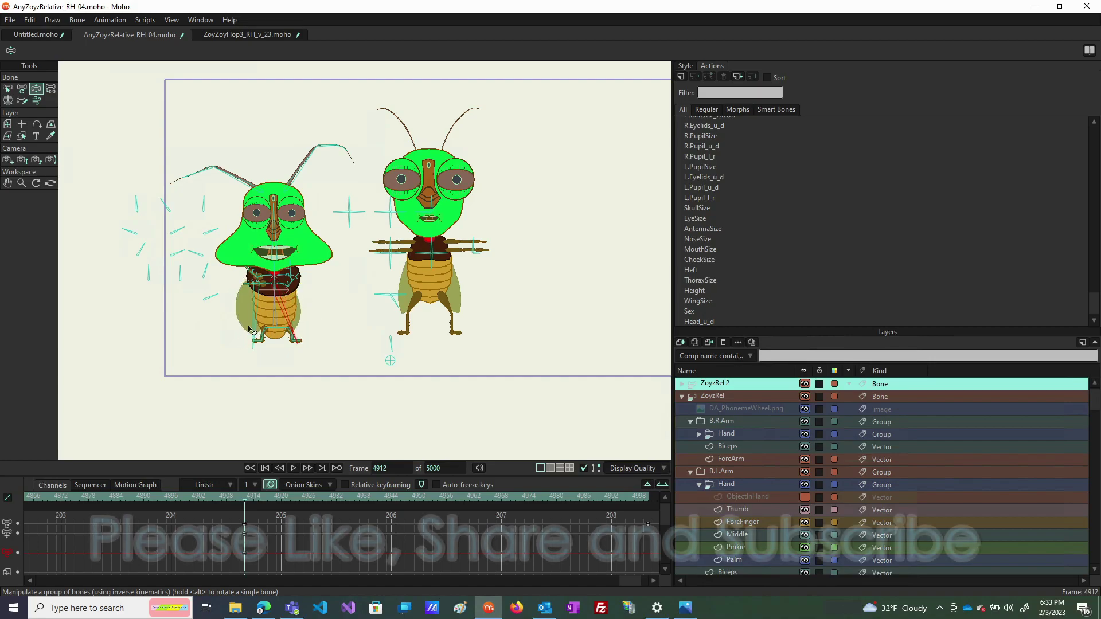
pyautogui.moveTo(215, 297); pyautogui.dragTo(197, 290)
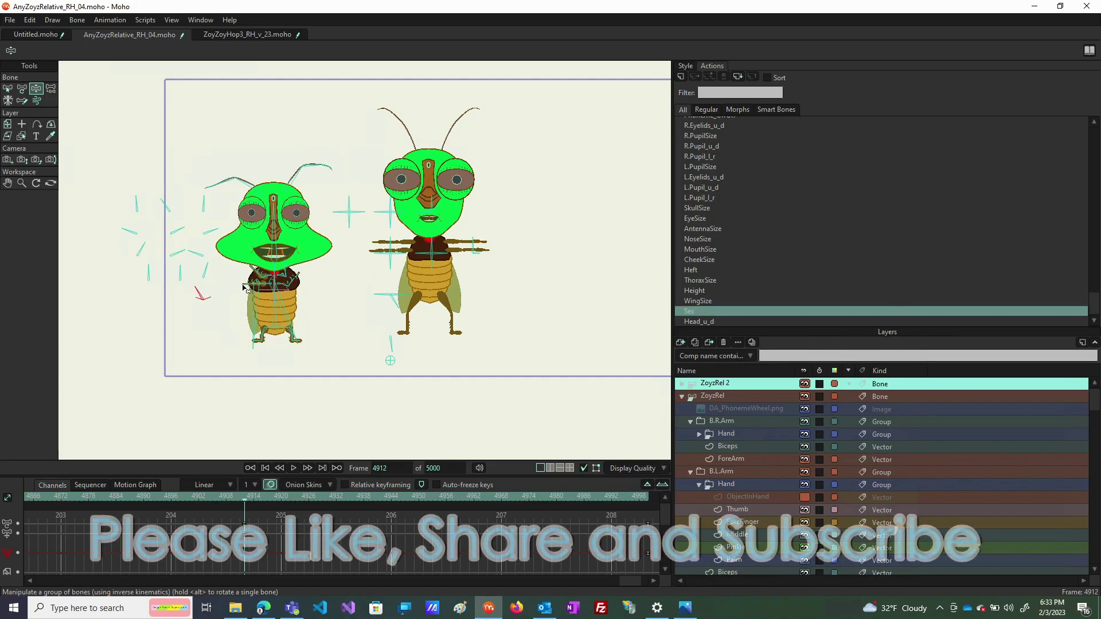
# - Go back to frame 0 and start playback so the grasshopper cycles through its variants
pyautogui.click(265, 468)
pyautogui.click(293, 468)
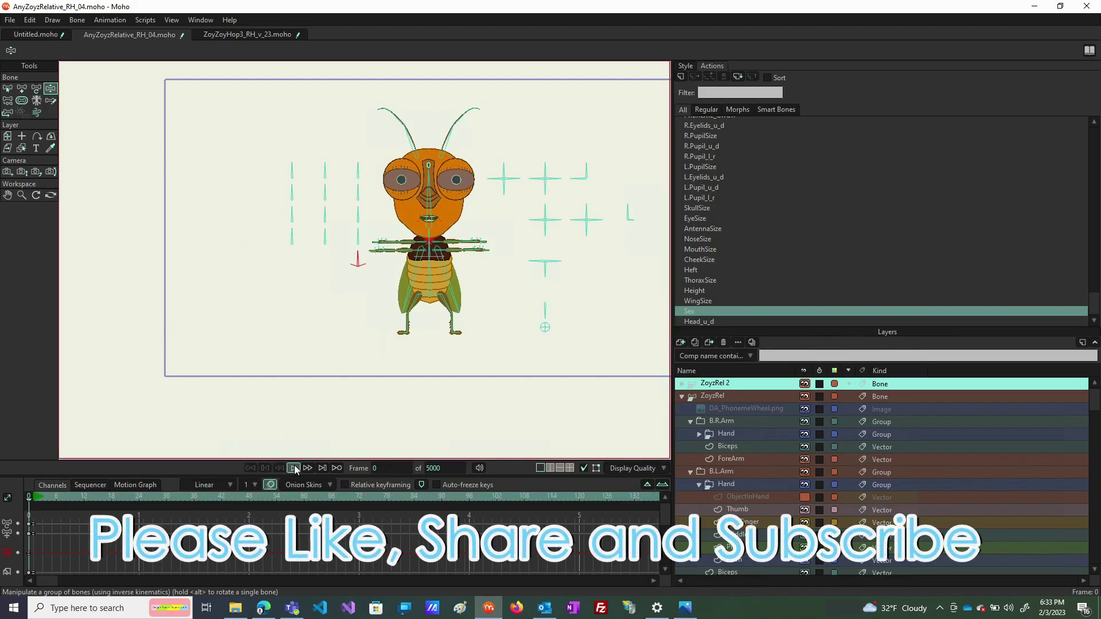